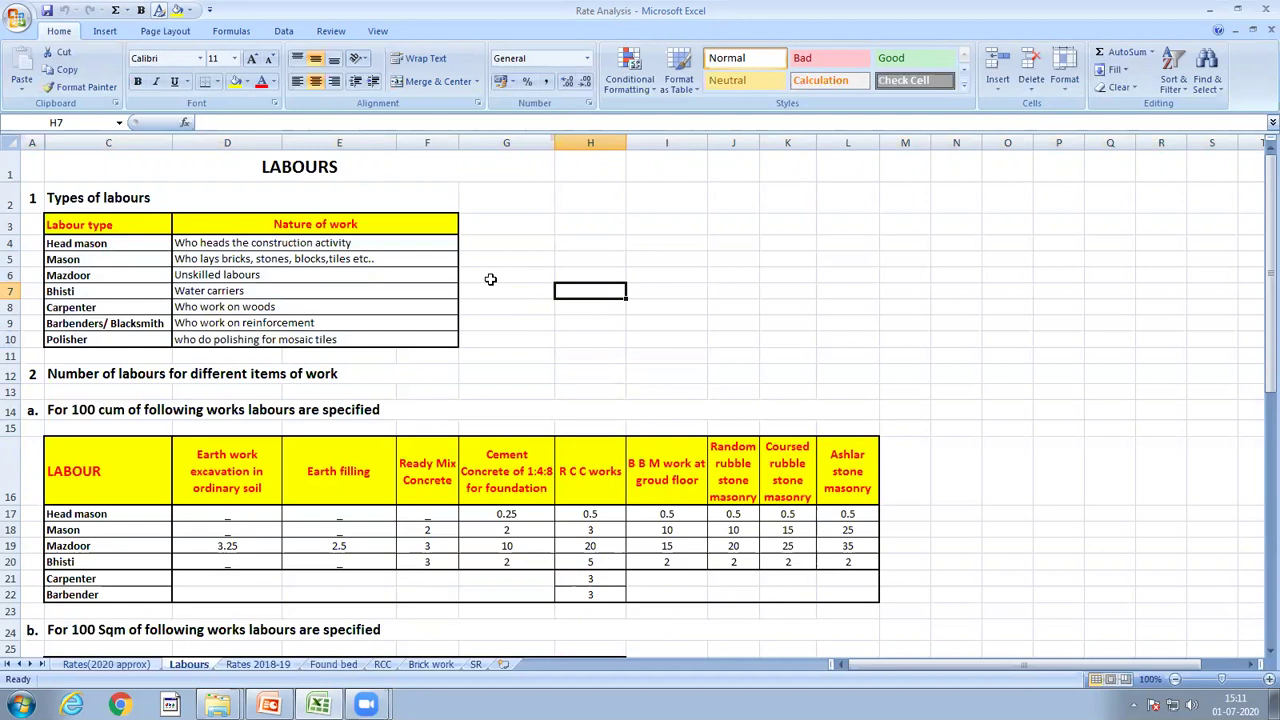
- Go through the Types of labours table, examining each labour type from Head mason to Polisher with its nature of work
double_click(120, 243)
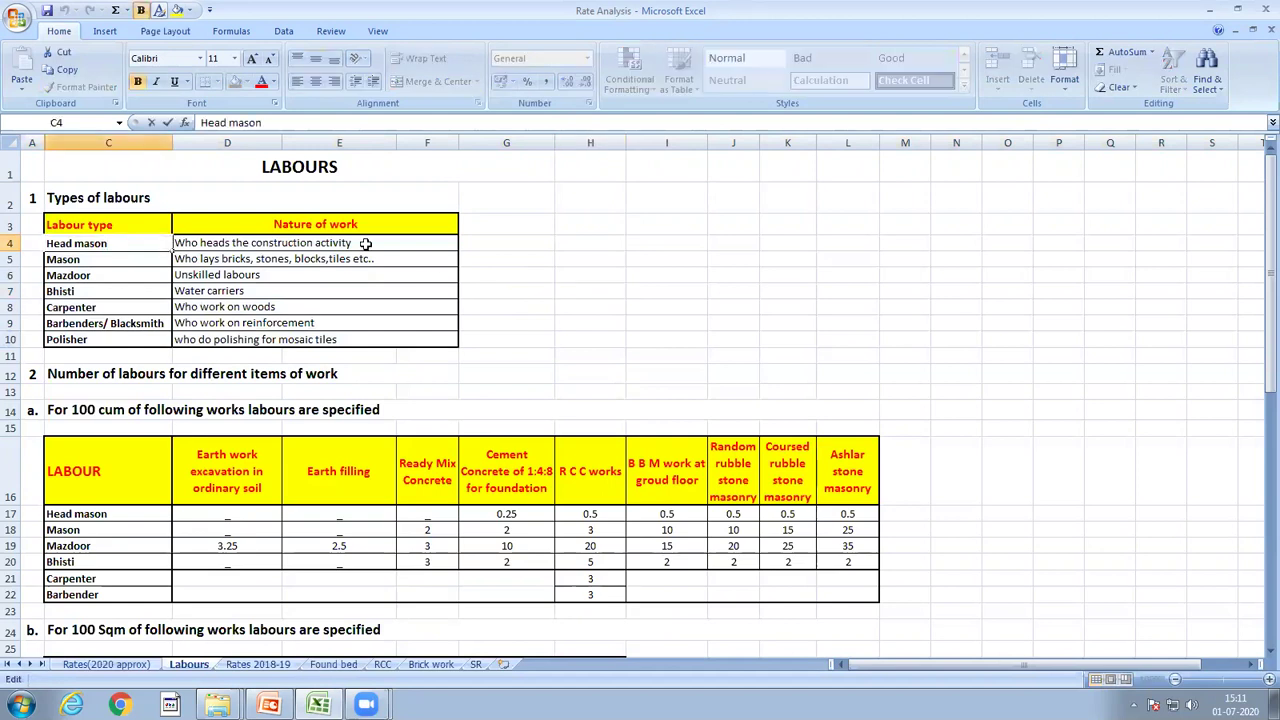
click(515, 259)
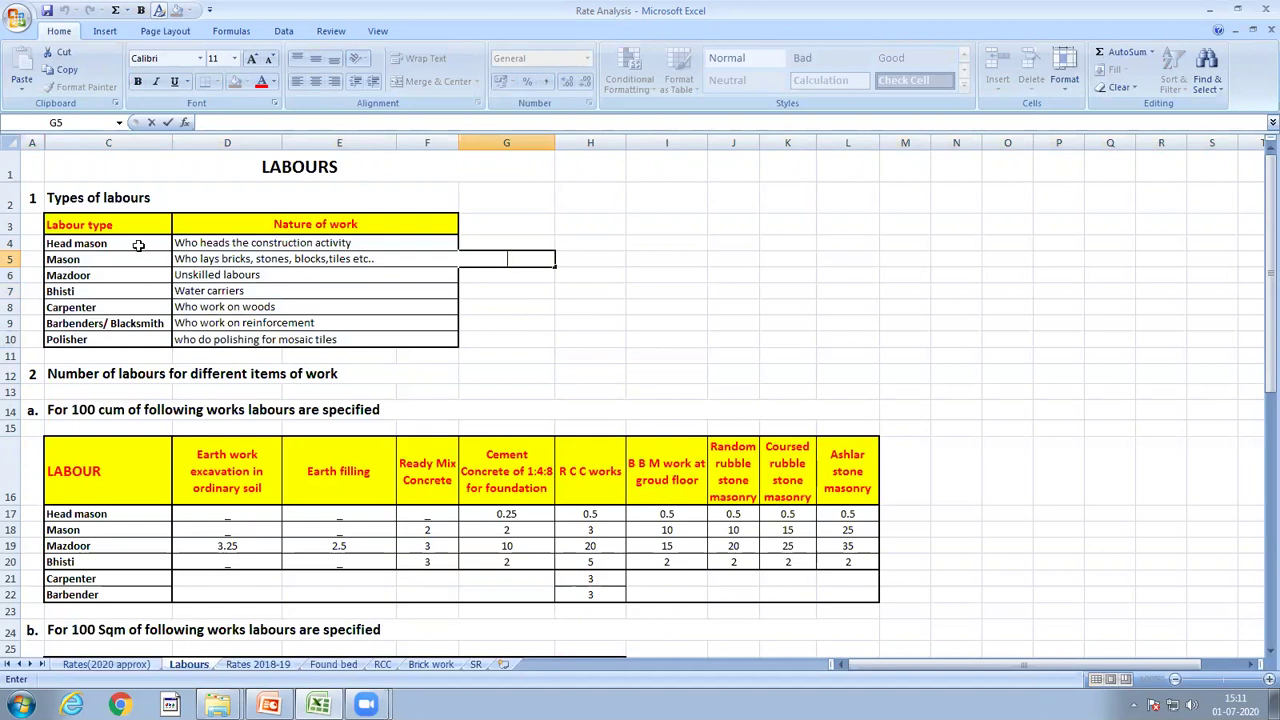
double_click(138, 245)
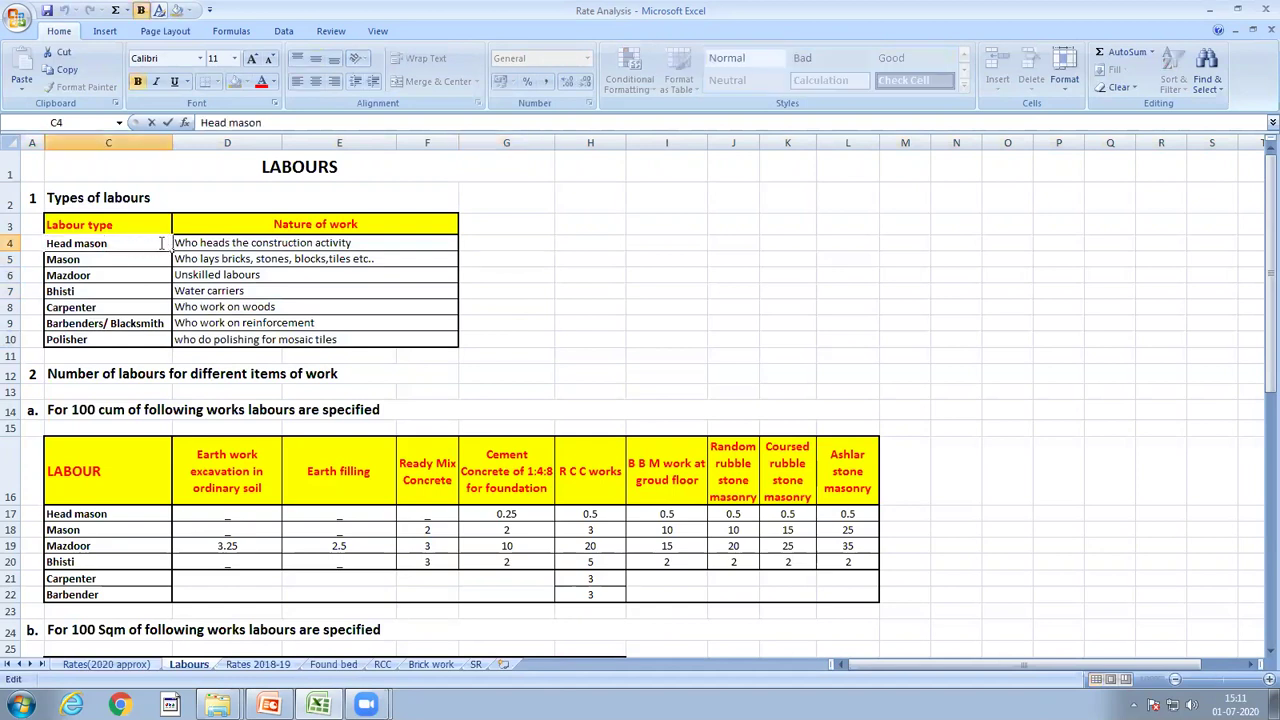
double_click(238, 242)
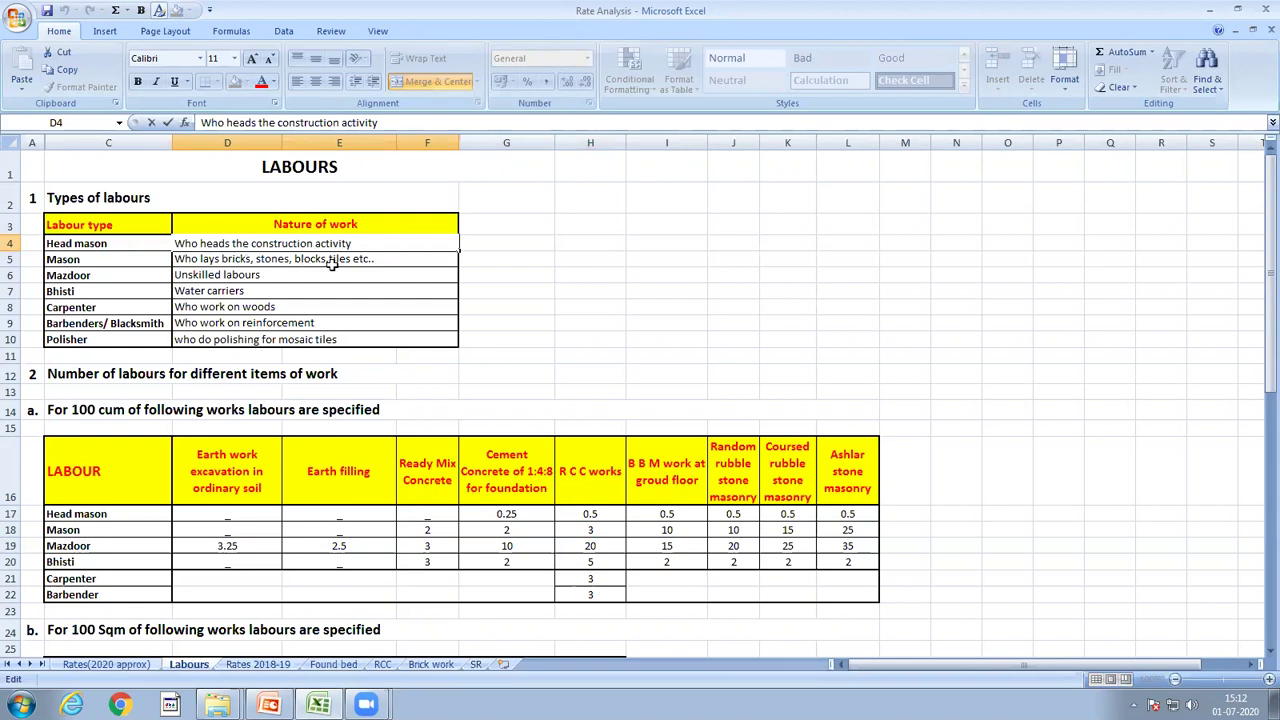
click(98, 277)
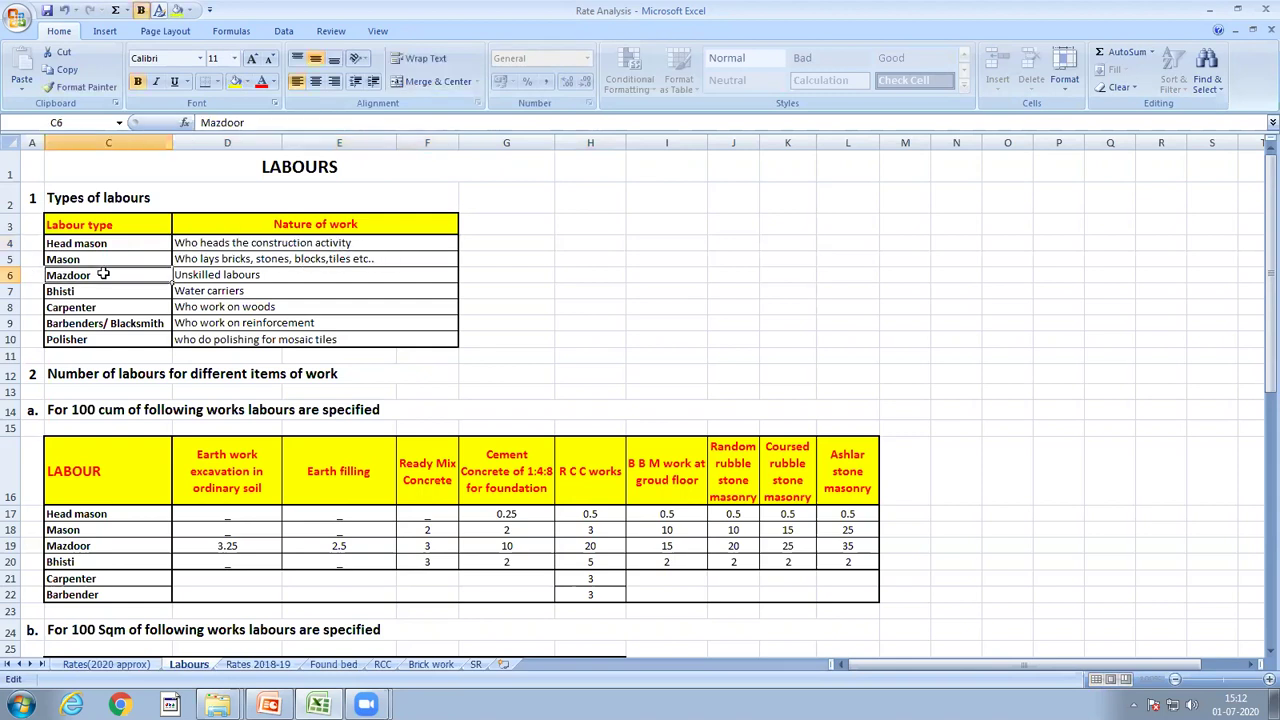
click(256, 276)
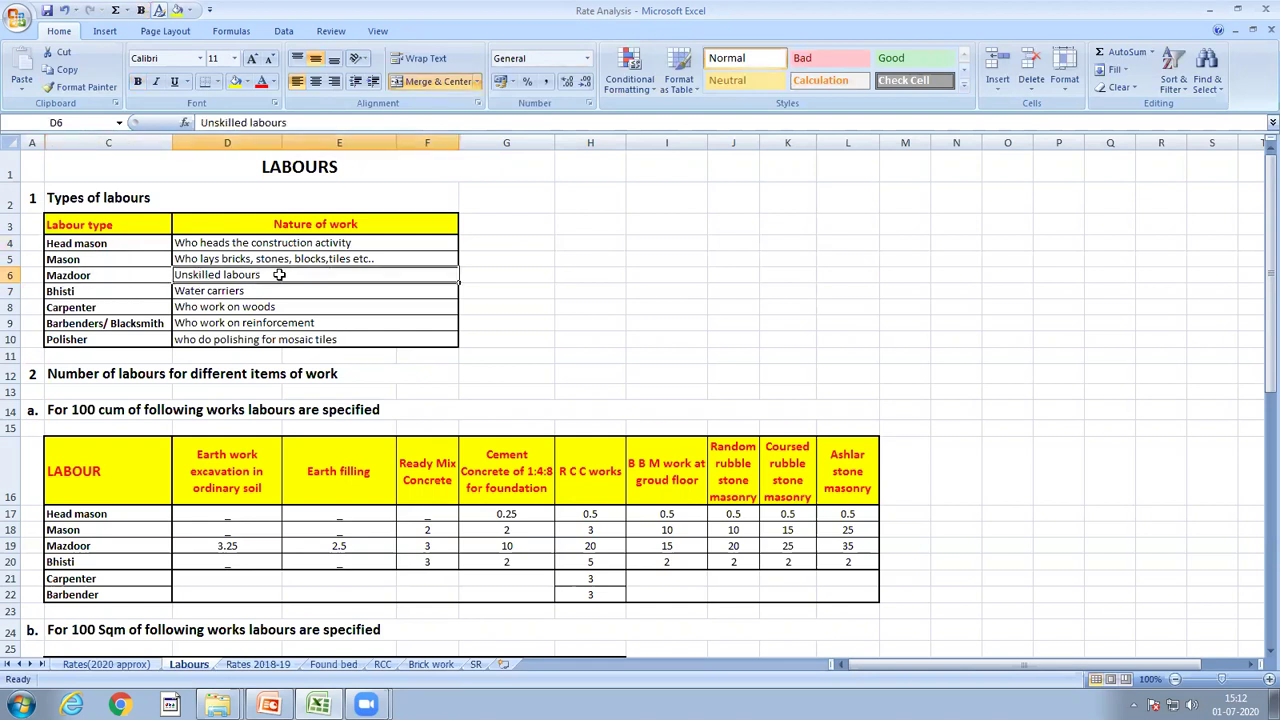
click(159, 291)
double_click(252, 291)
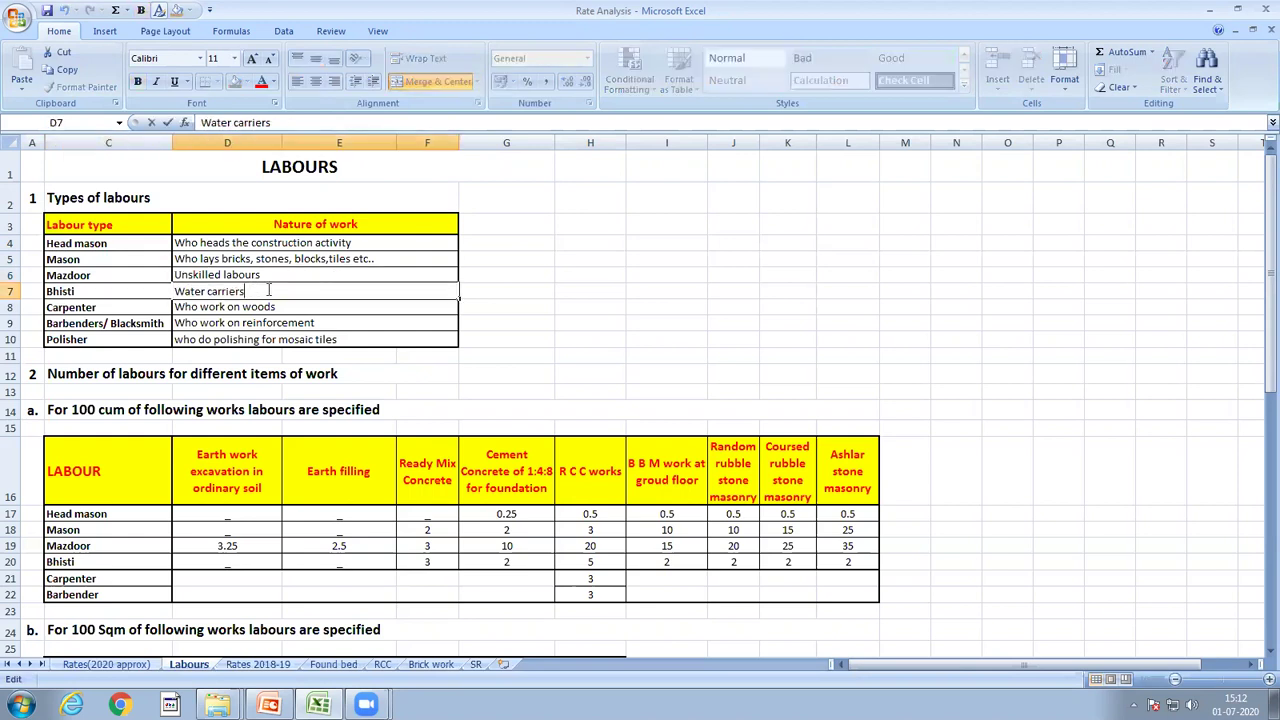
click(132, 307)
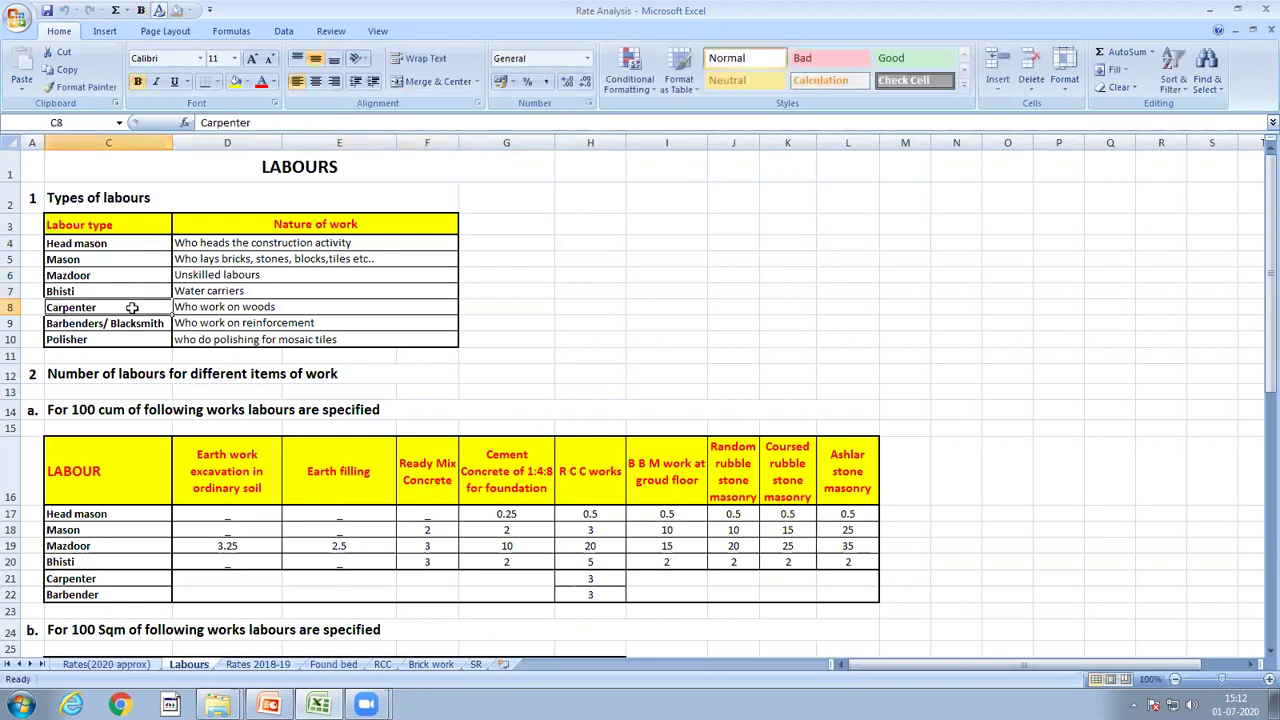
click(304, 306)
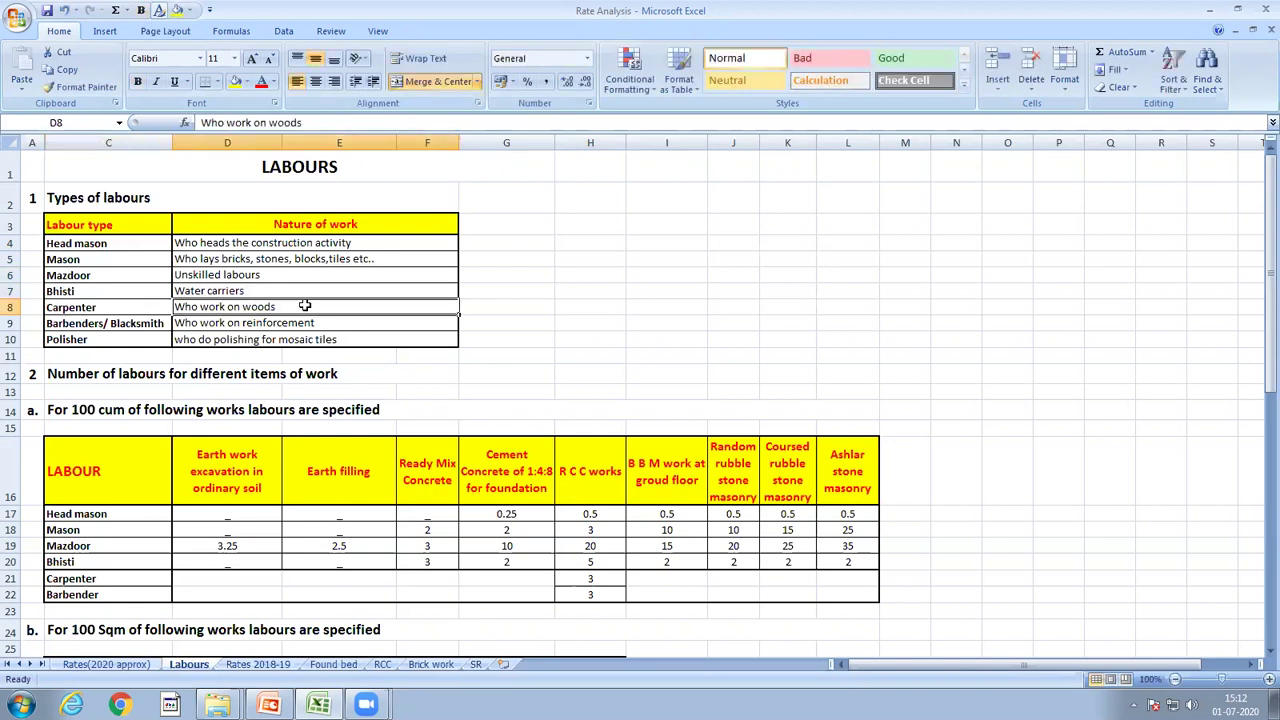
click(150, 324)
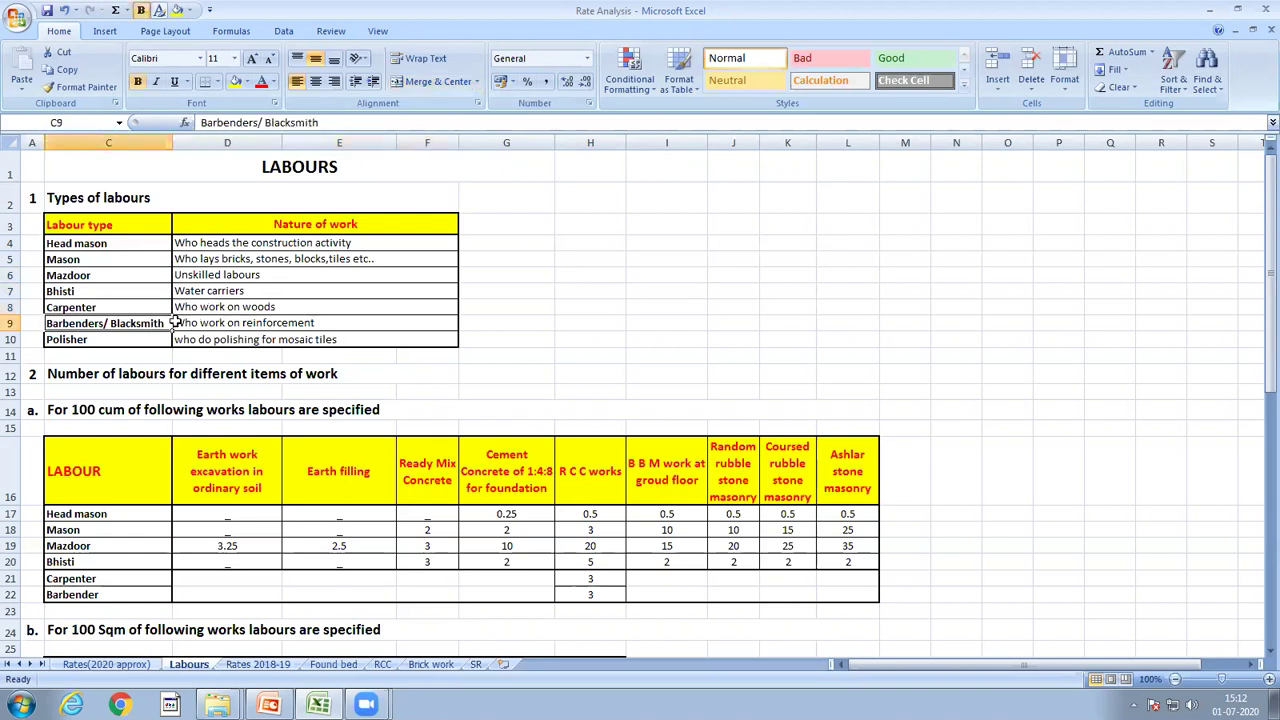
click(342, 321)
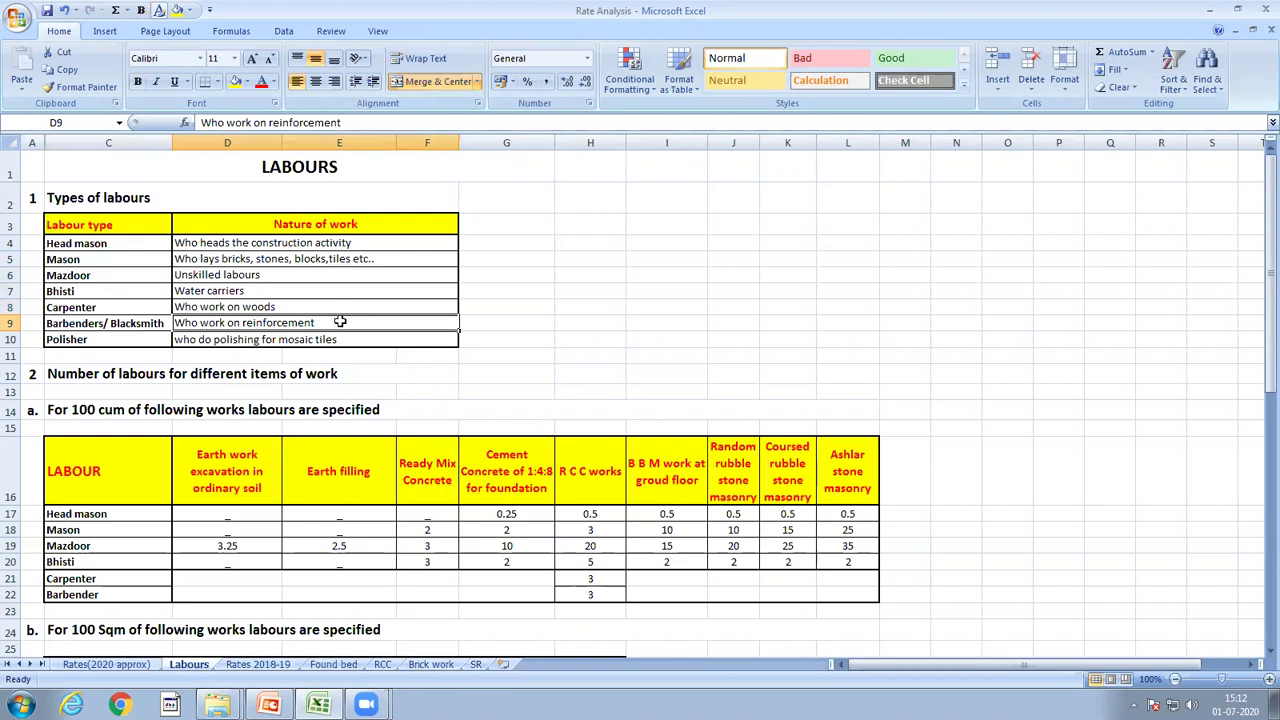
click(134, 336)
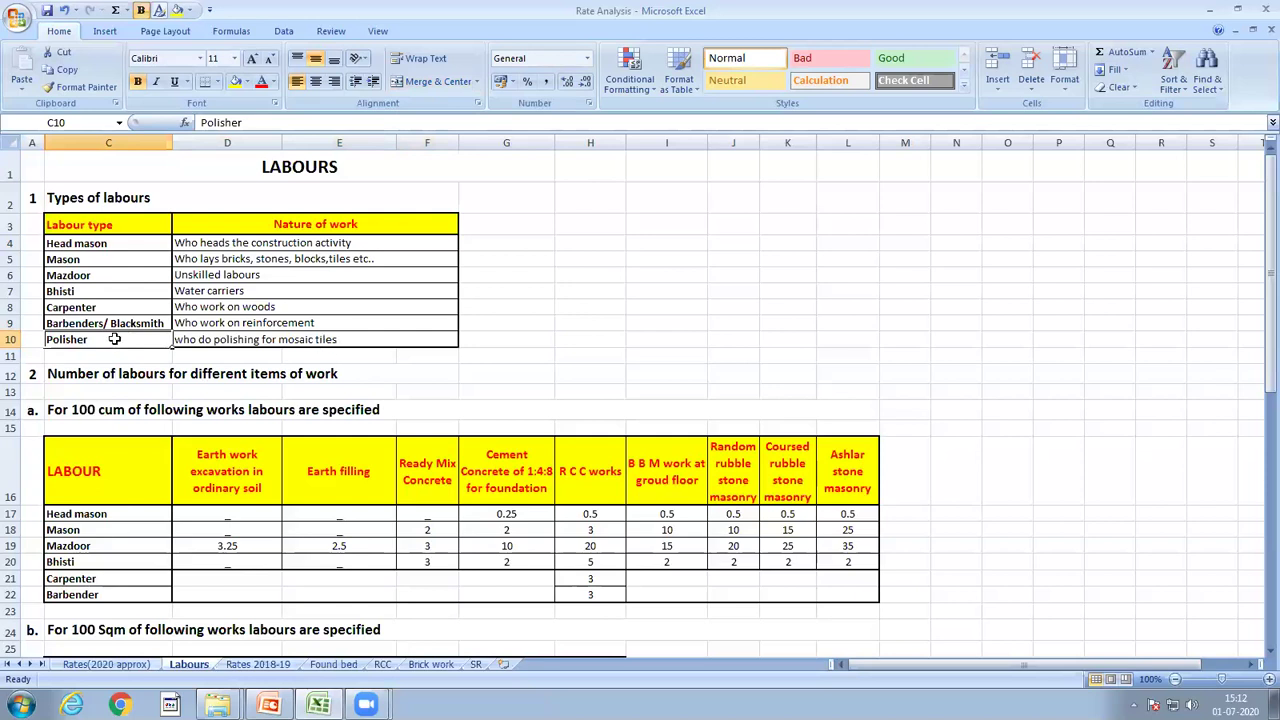
- Examine section 2a on labour numbers for different works, checking the Mazdoor requirement for earth work excavation in ordinary soil
click(11, 373)
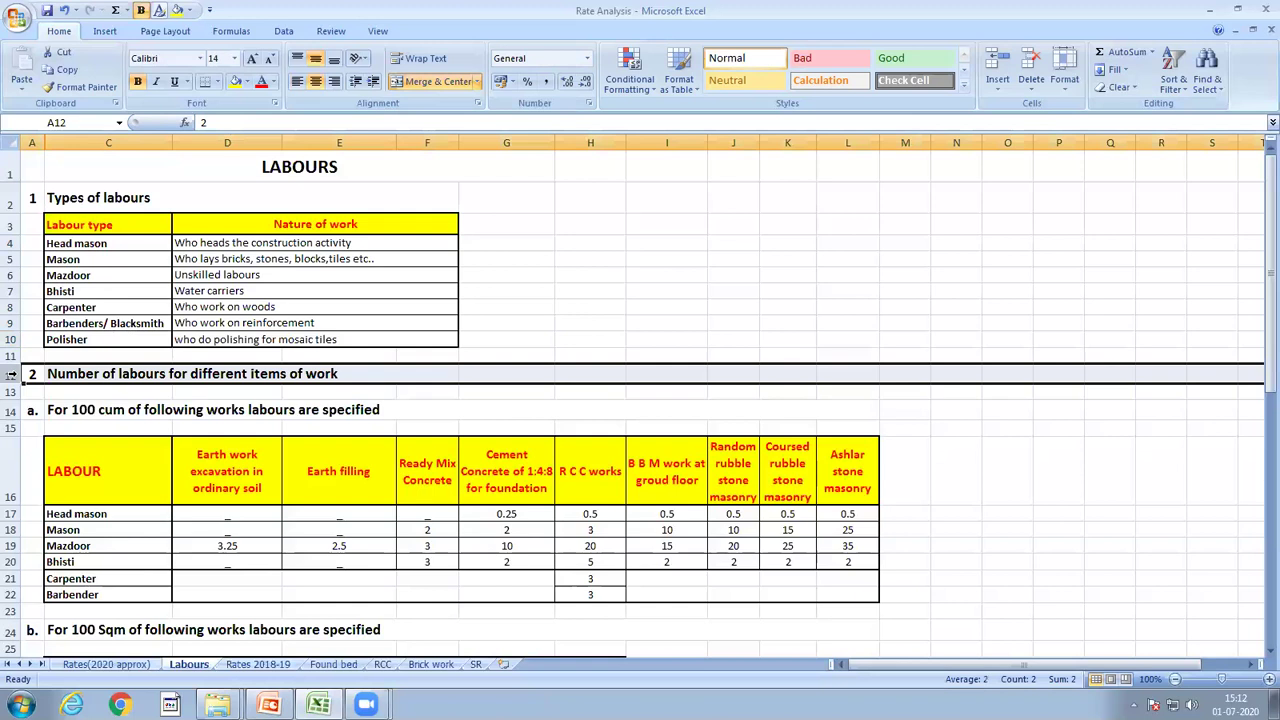
scroll(235, 485, down, 2)
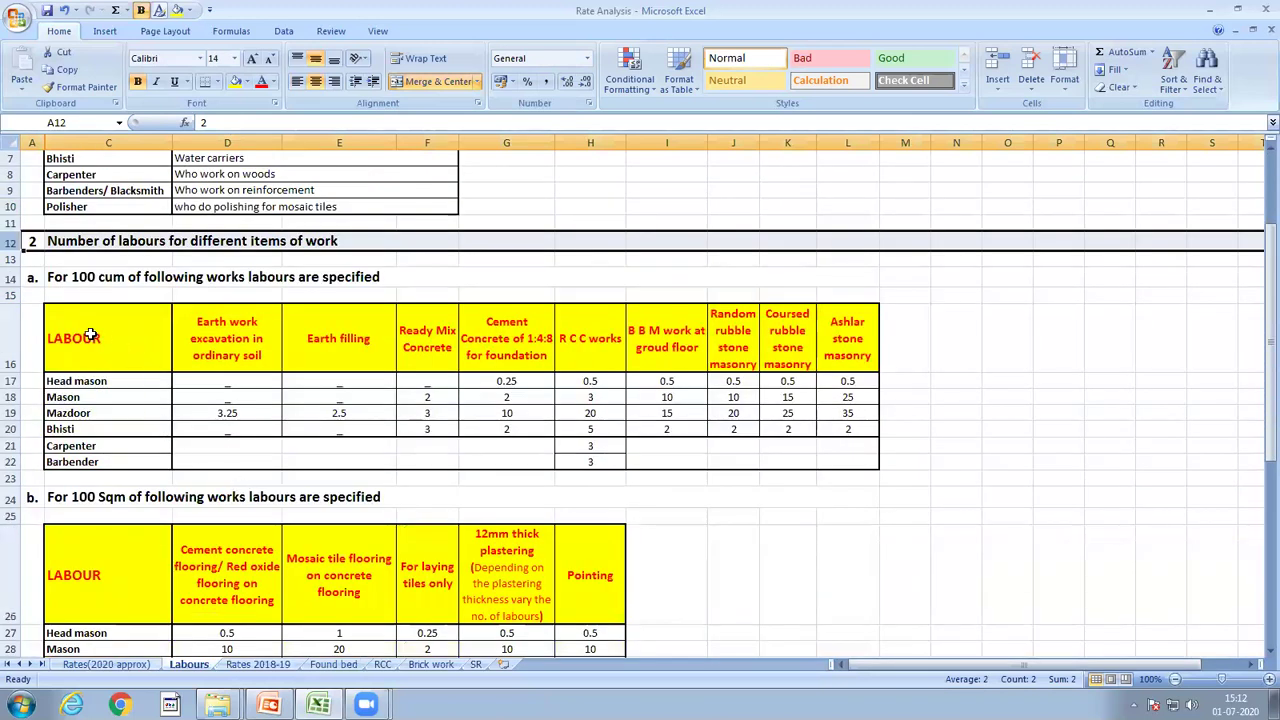
click(12, 279)
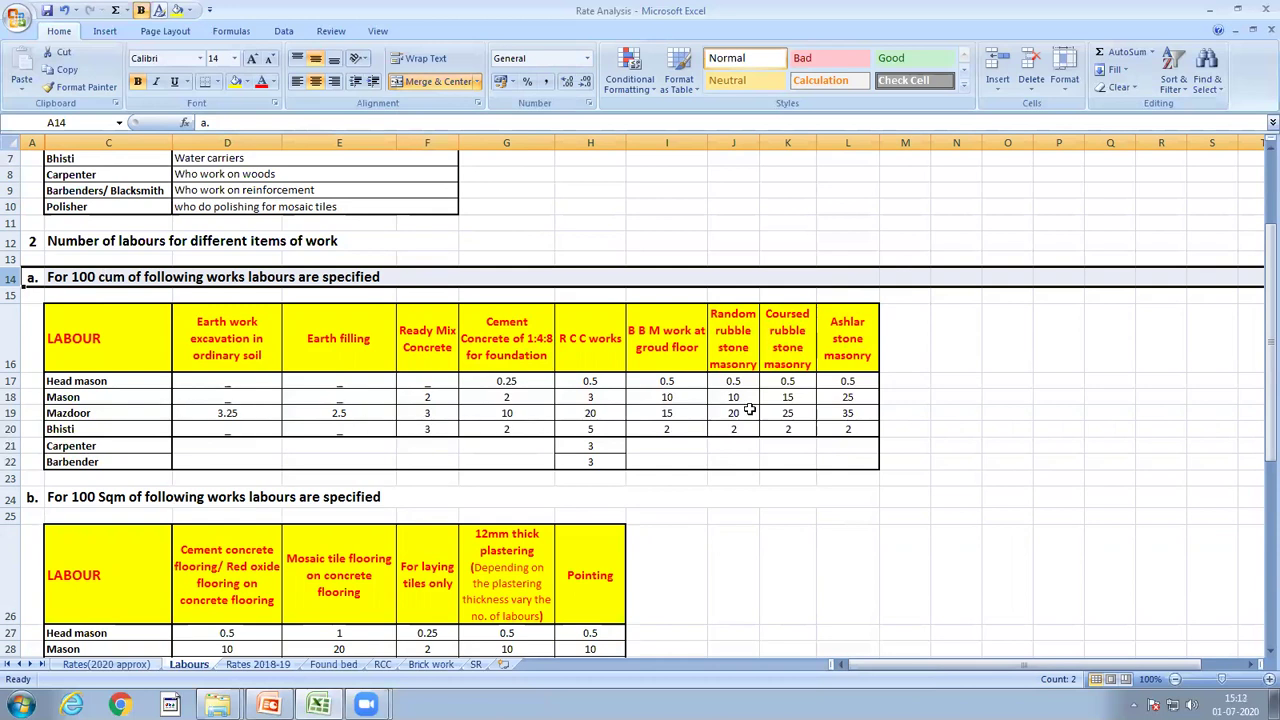
click(252, 321)
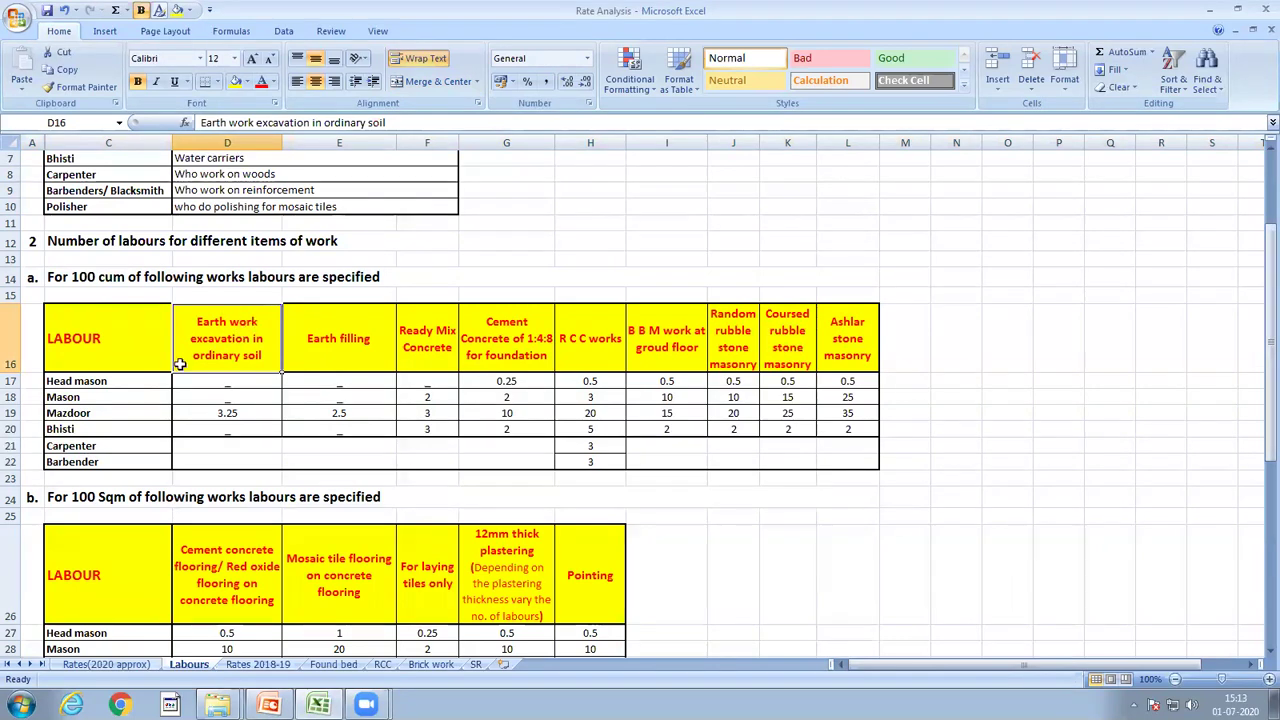
click(124, 413)
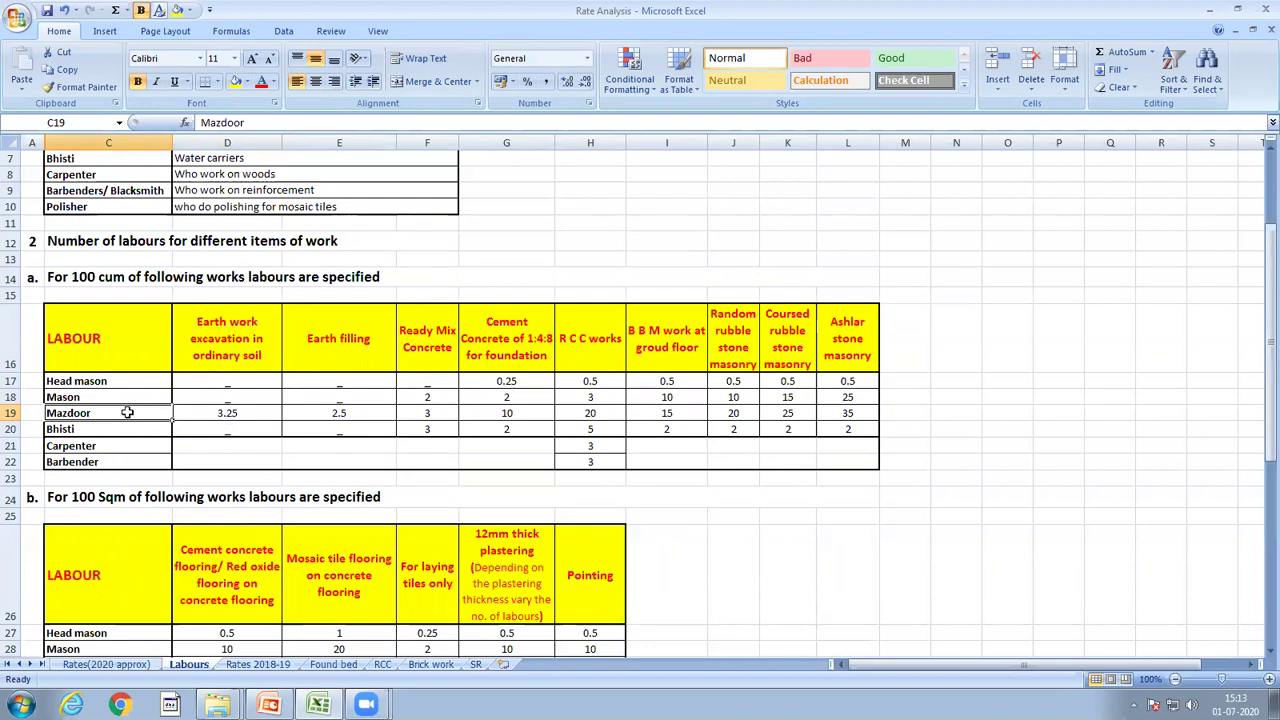
click(242, 411)
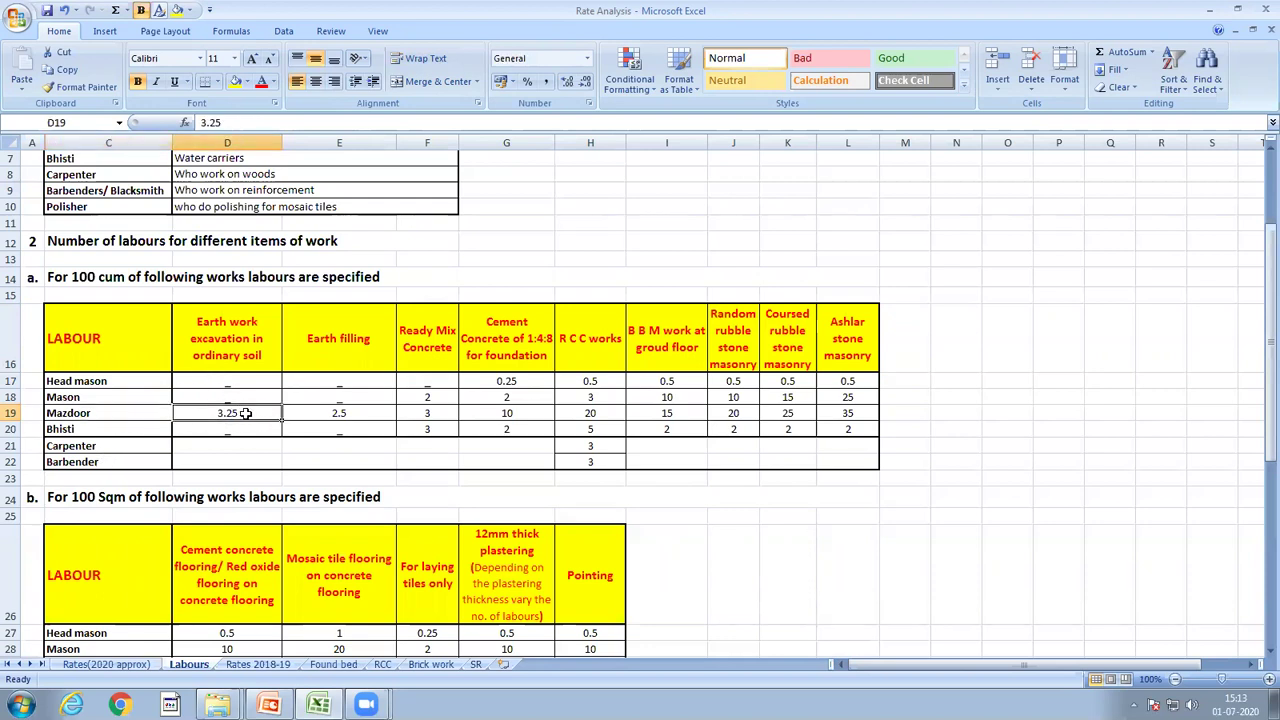
- Correct the section a heading to read "For 10 cum of following works labours are specified"
double_click(93, 277)
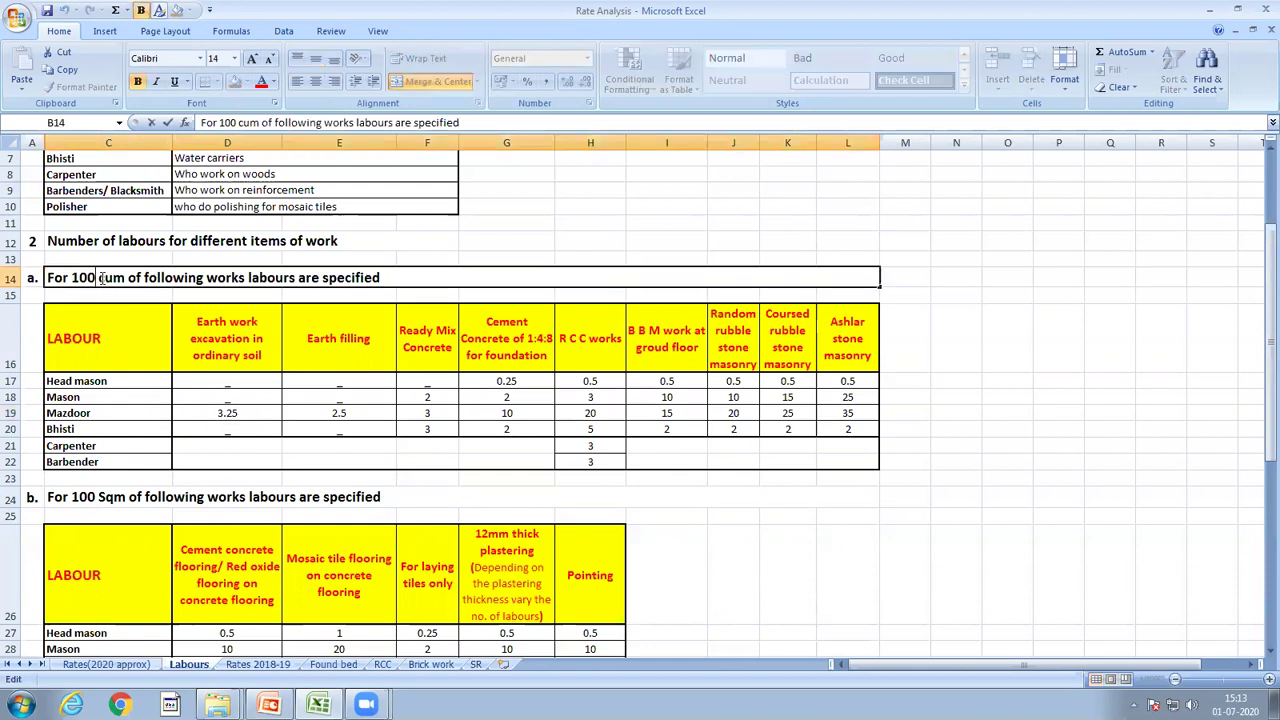
key(BackSpace)
click(477, 249)
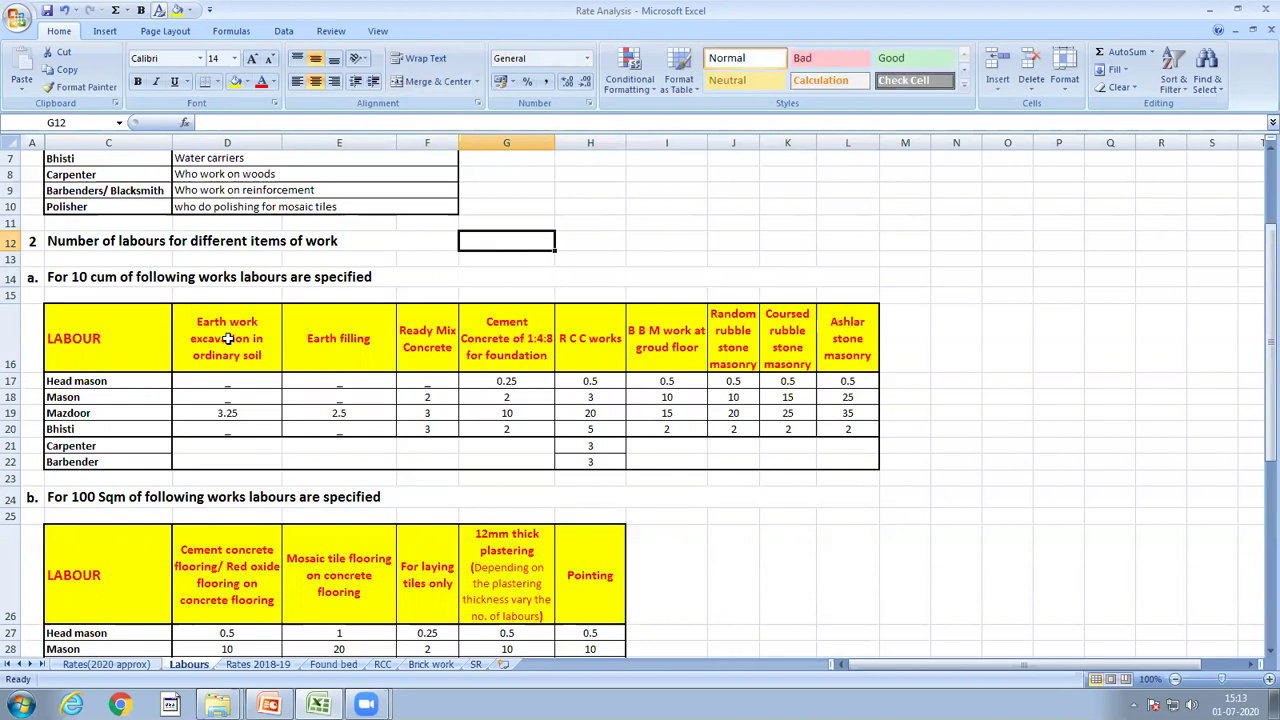
- Examine the labour numbers per 10 cum for excavation, earth filling, ready mix concrete and R C C works
click(243, 413)
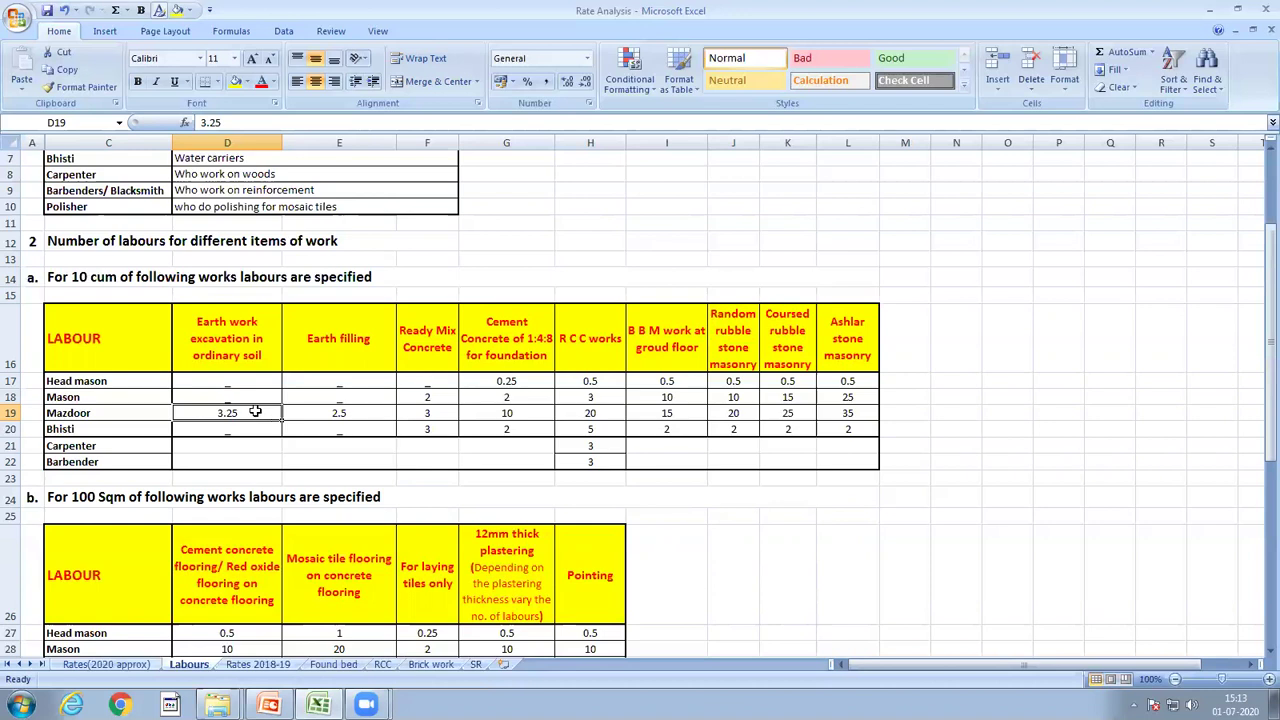
double_click(316, 345)
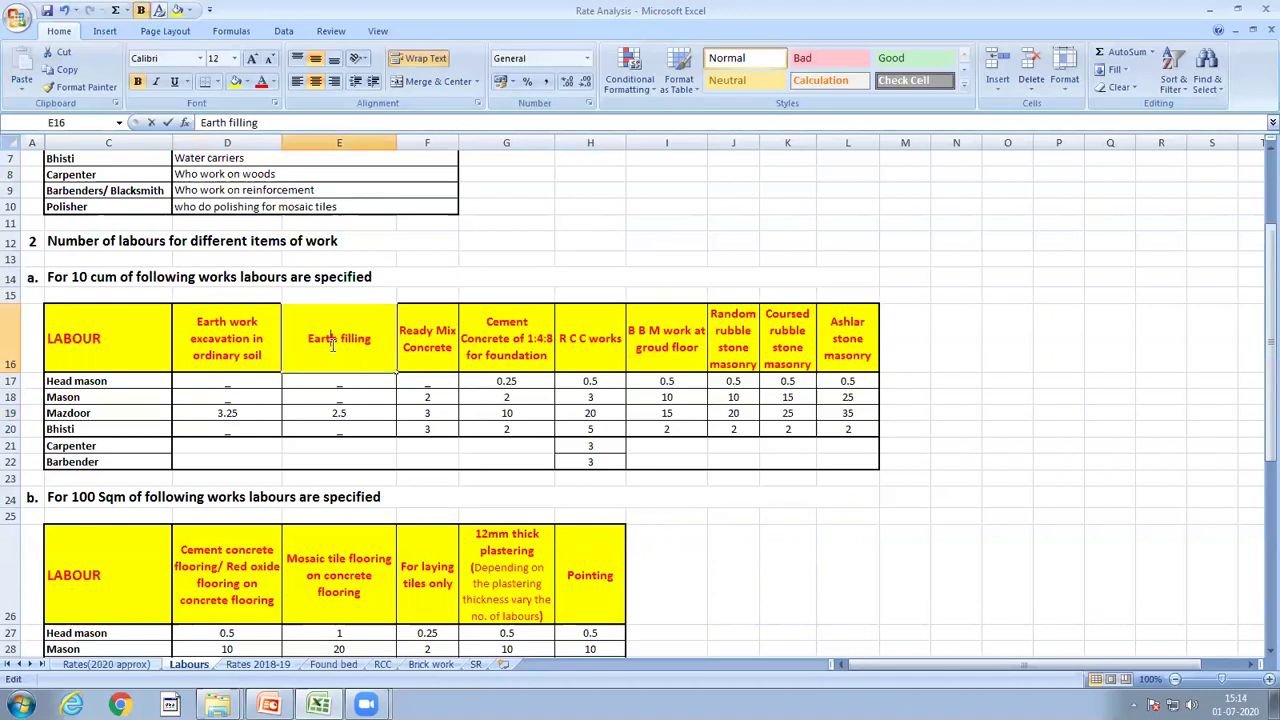
click(355, 411)
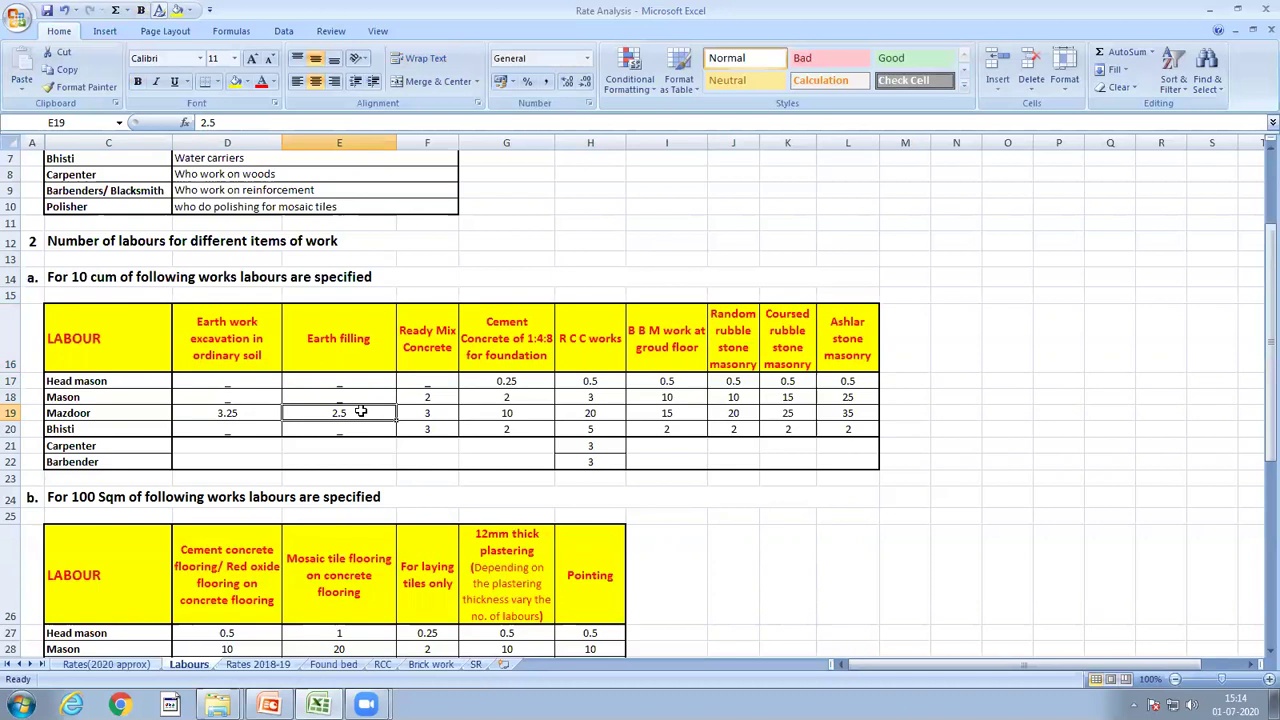
double_click(445, 357)
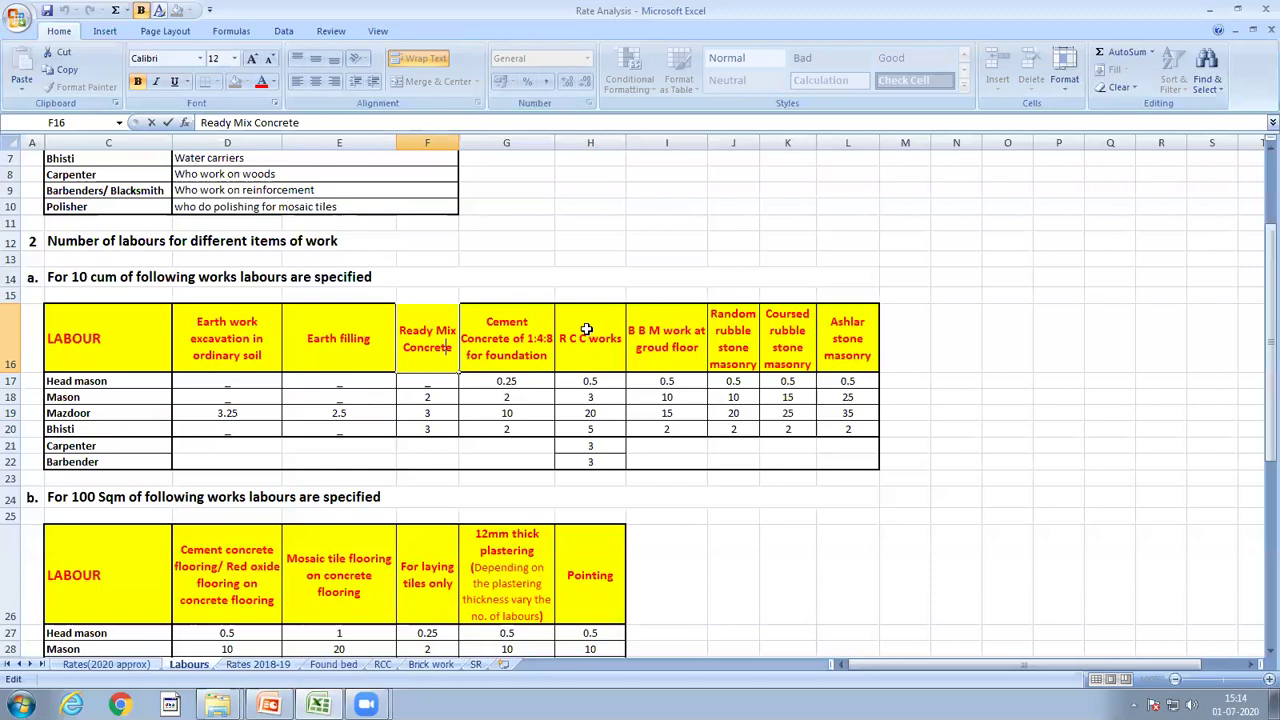
click(613, 381)
click(610, 397)
click(608, 413)
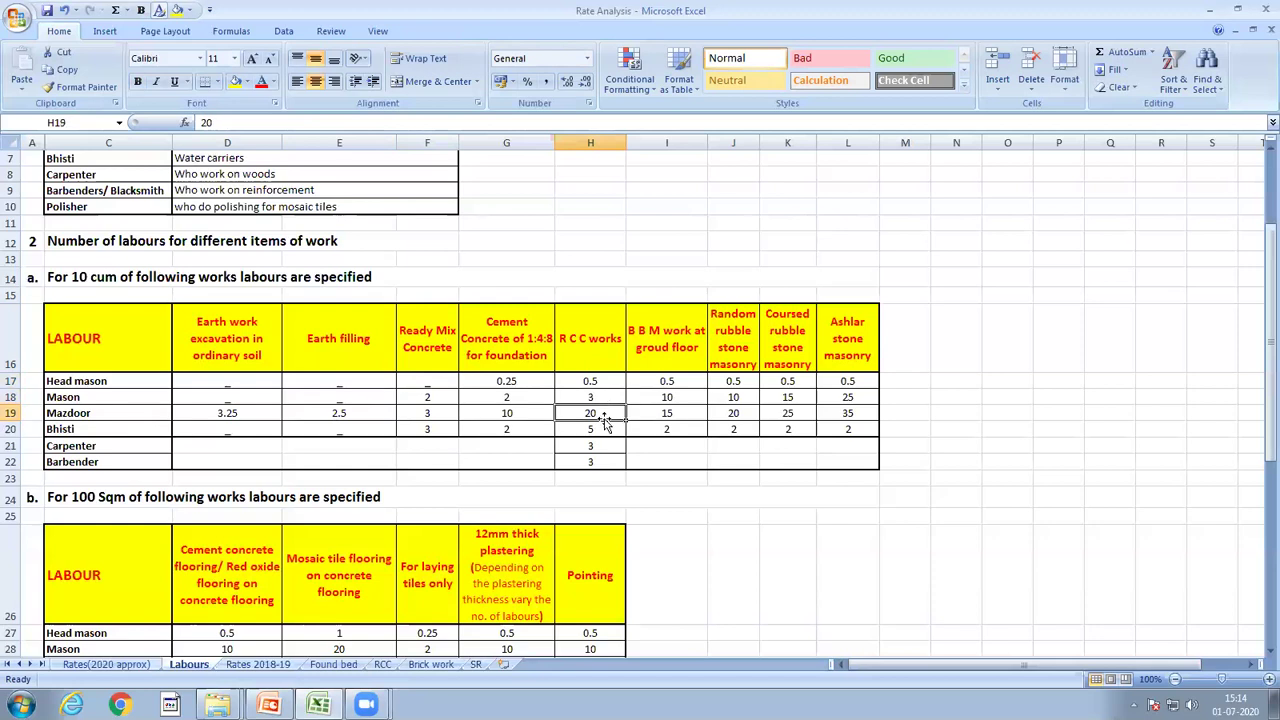
click(10, 413)
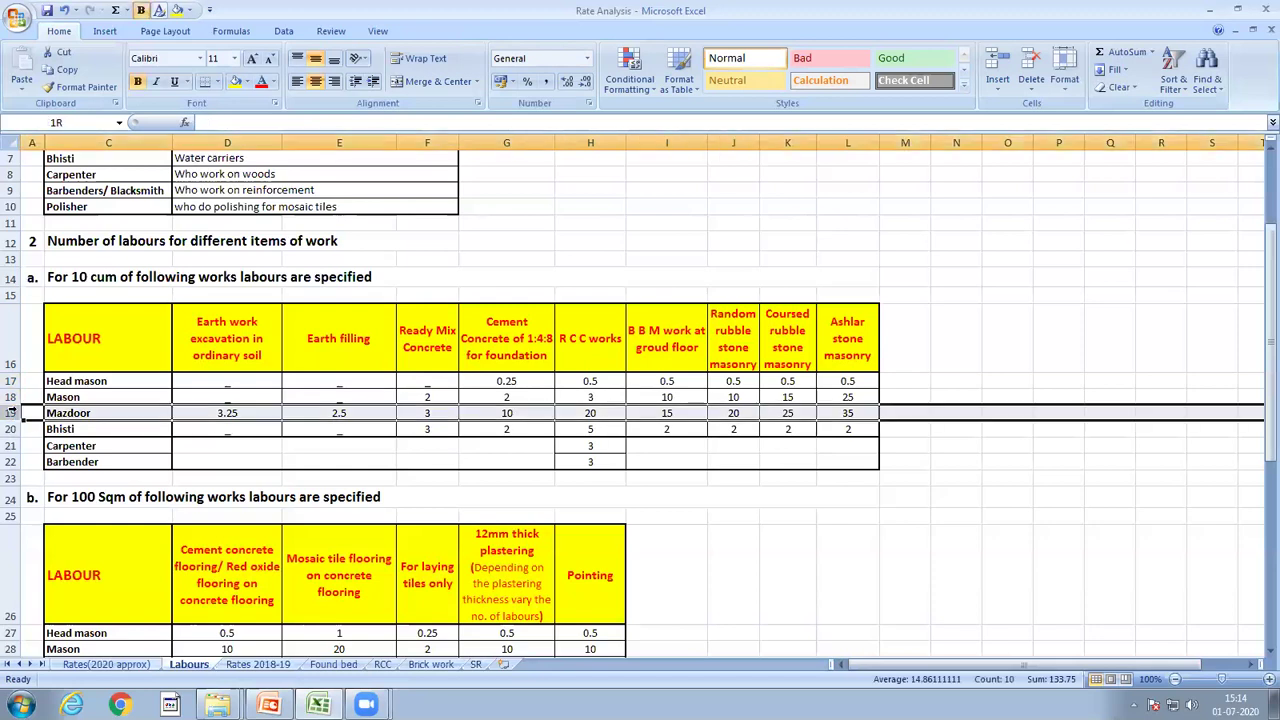
click(591, 429)
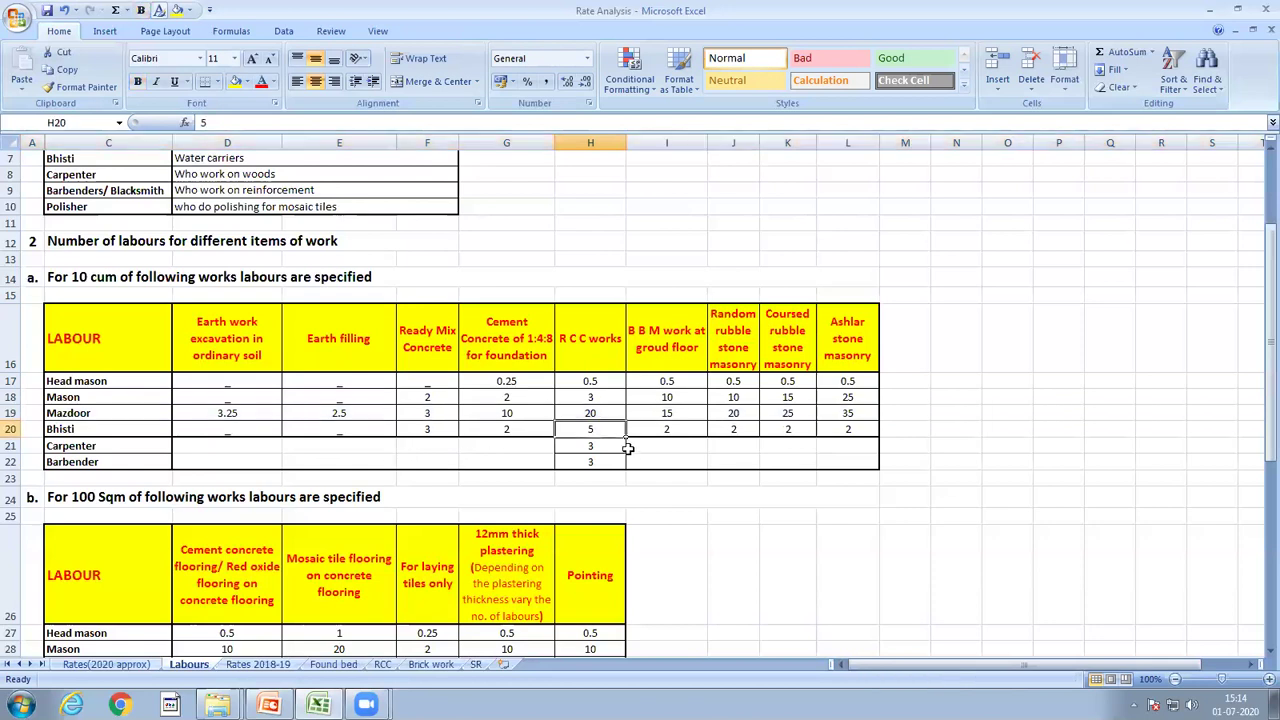
click(605, 447)
click(610, 468)
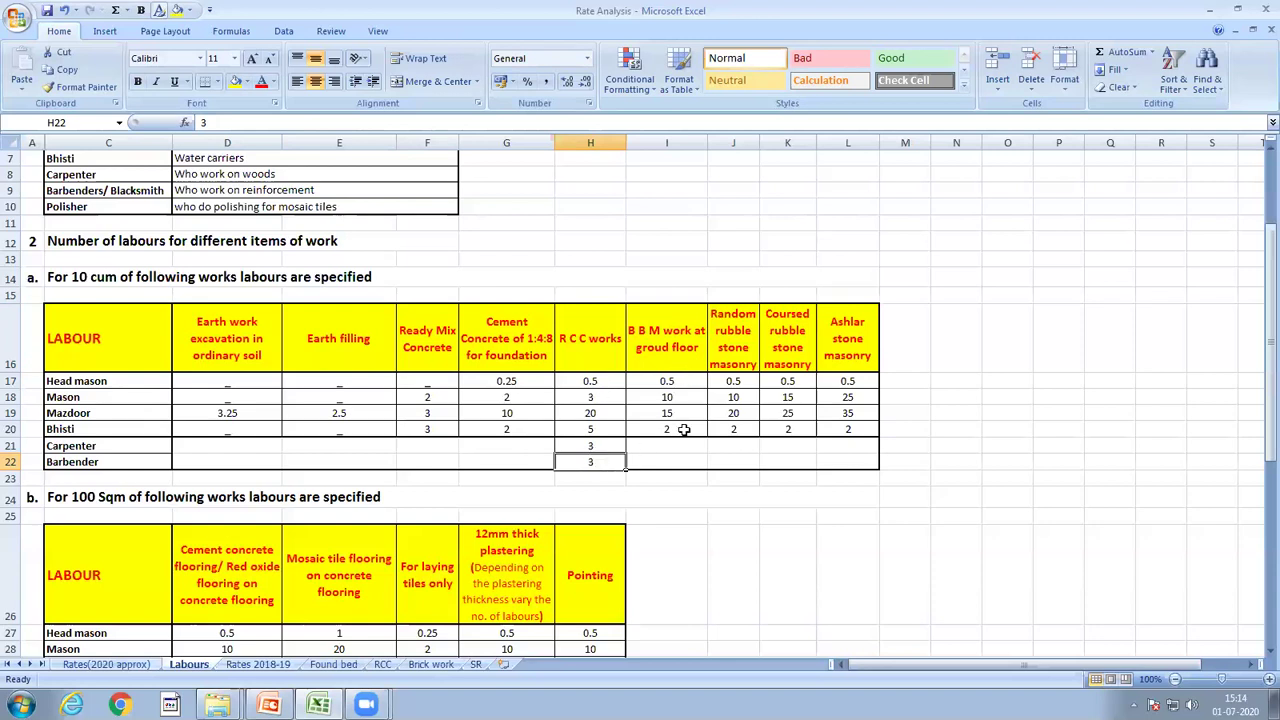
- Review the labour tables for 100 sqm works, painting, doors and windows, and recheck the Mazdoor and Bhisti rows of the 10 cum table
scroll(650, 535, down, 3)
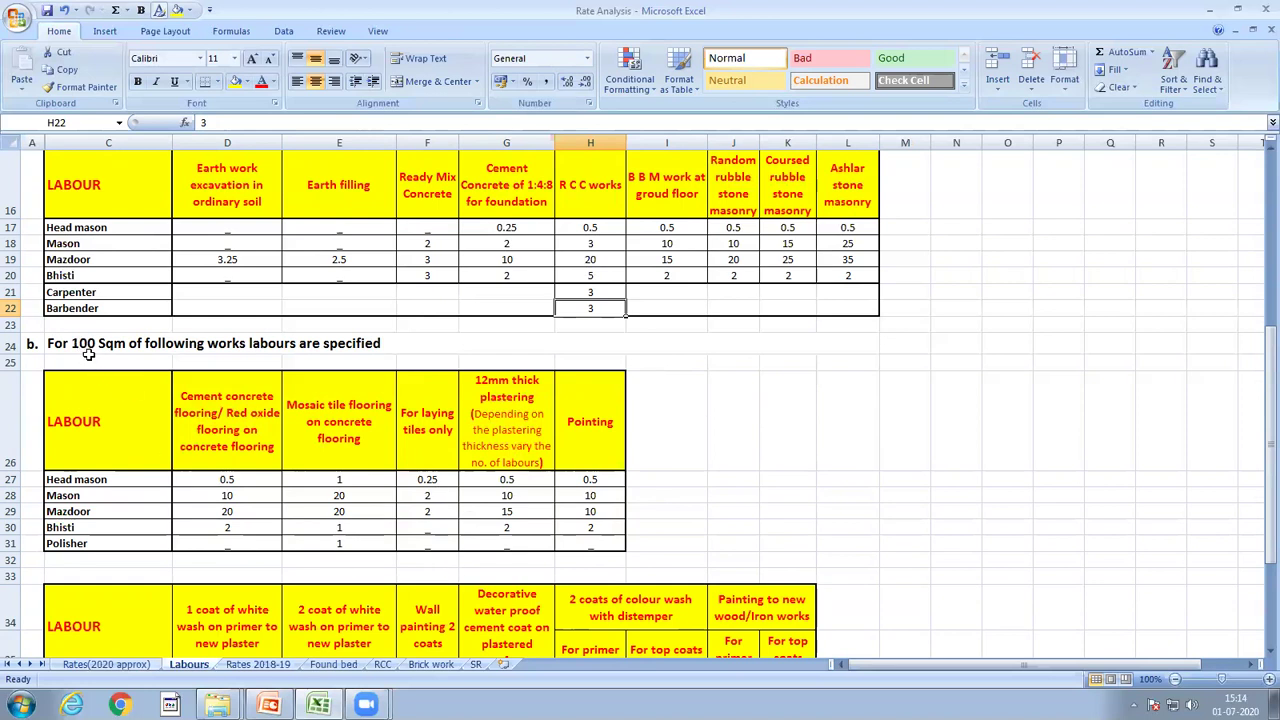
scroll(184, 472, down, 1)
scroll(183, 472, down, 2)
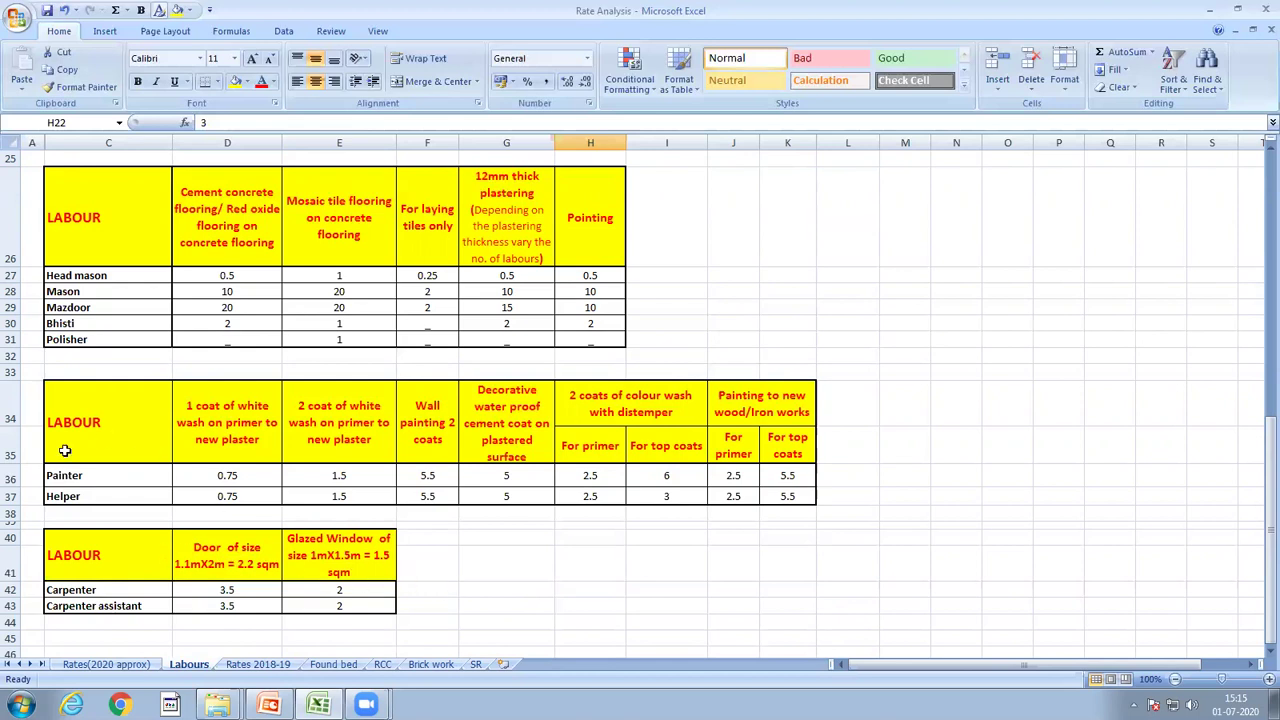
scroll(60, 460, up, 2)
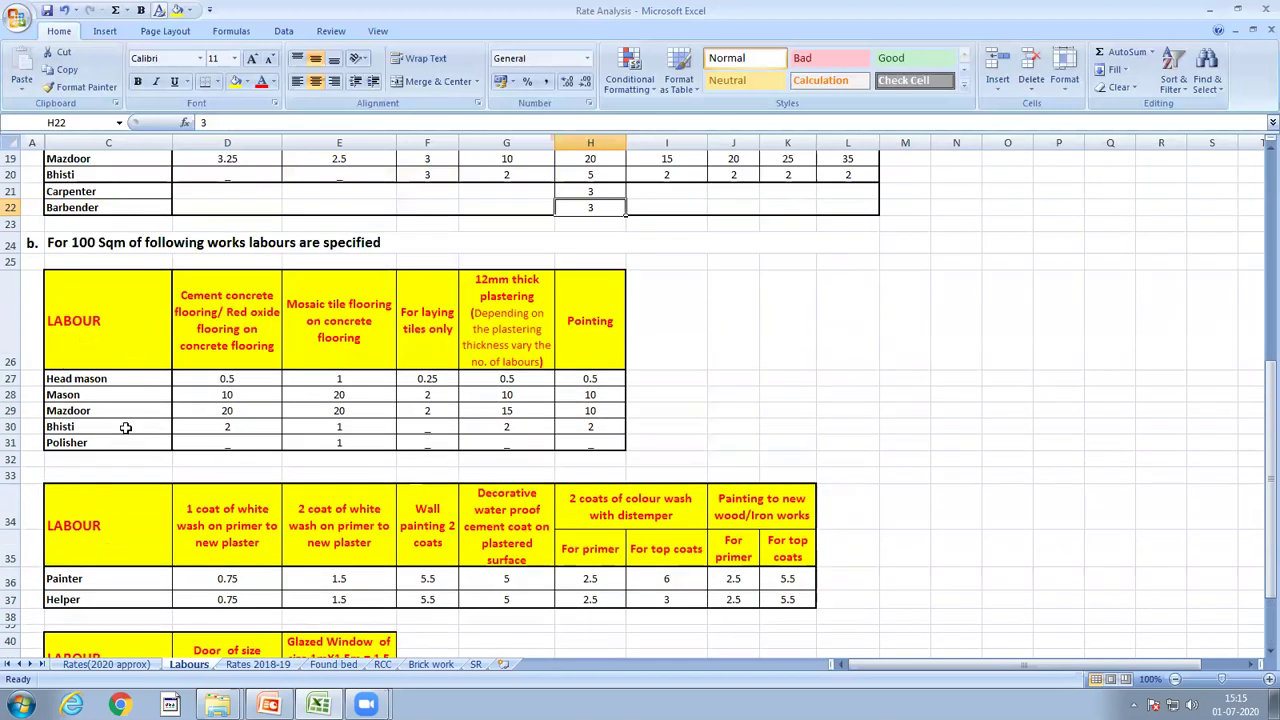
scroll(128, 520, down, 2)
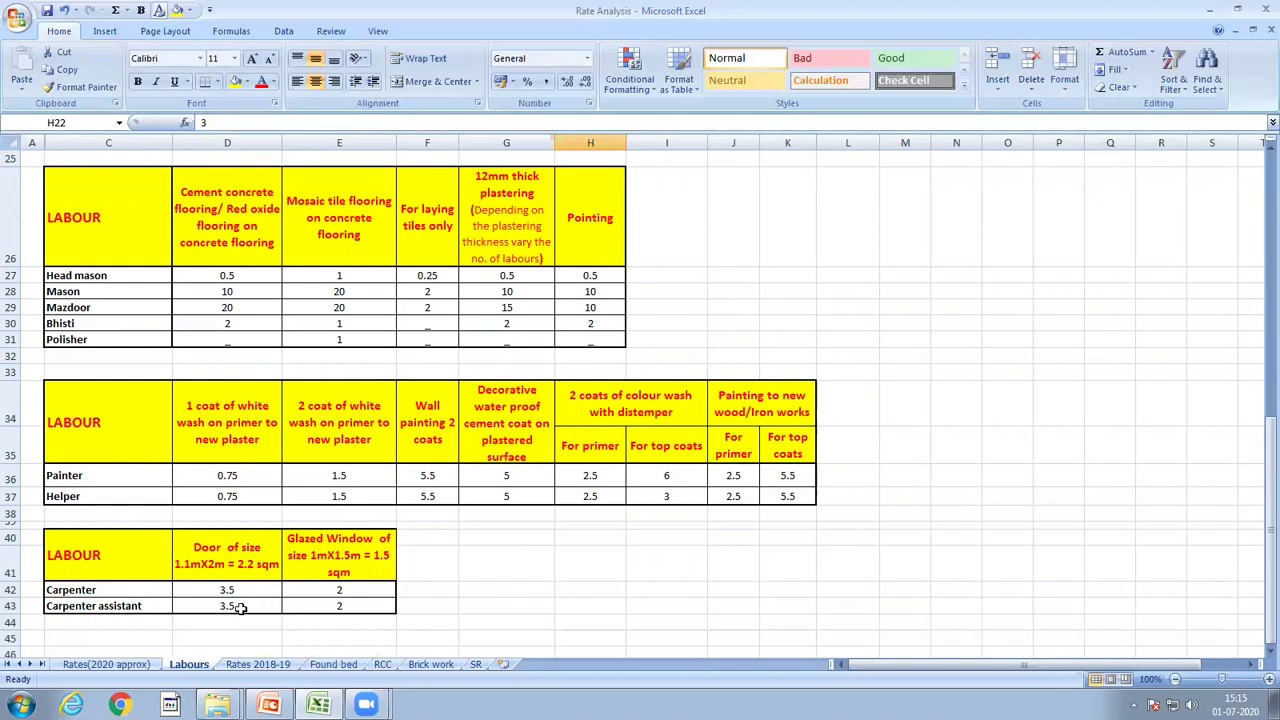
scroll(465, 551, up, 5)
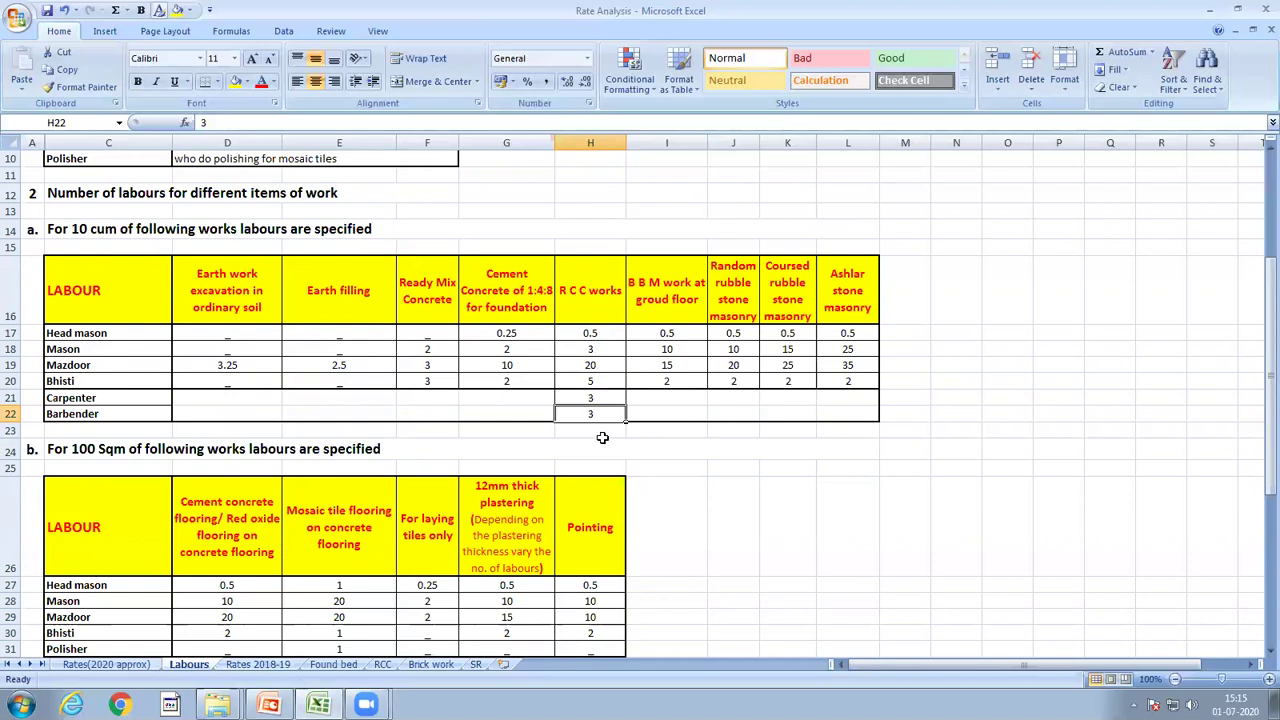
click(690, 365)
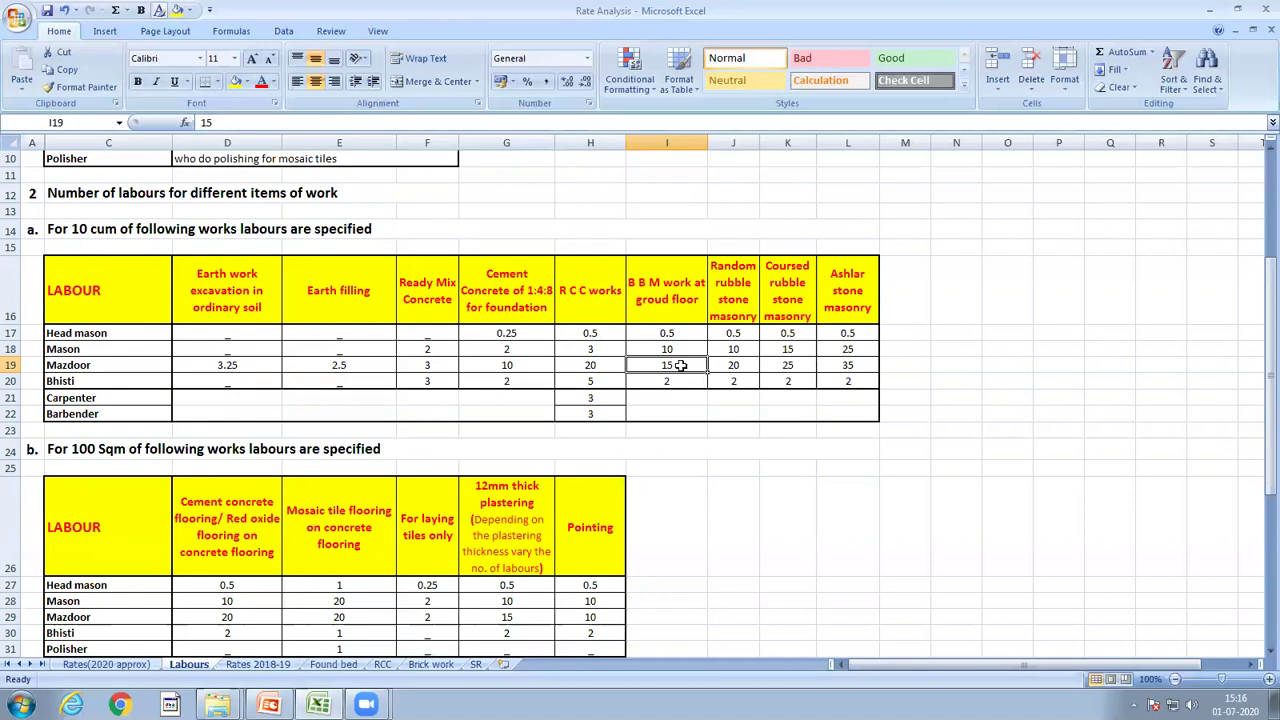
click(143, 383)
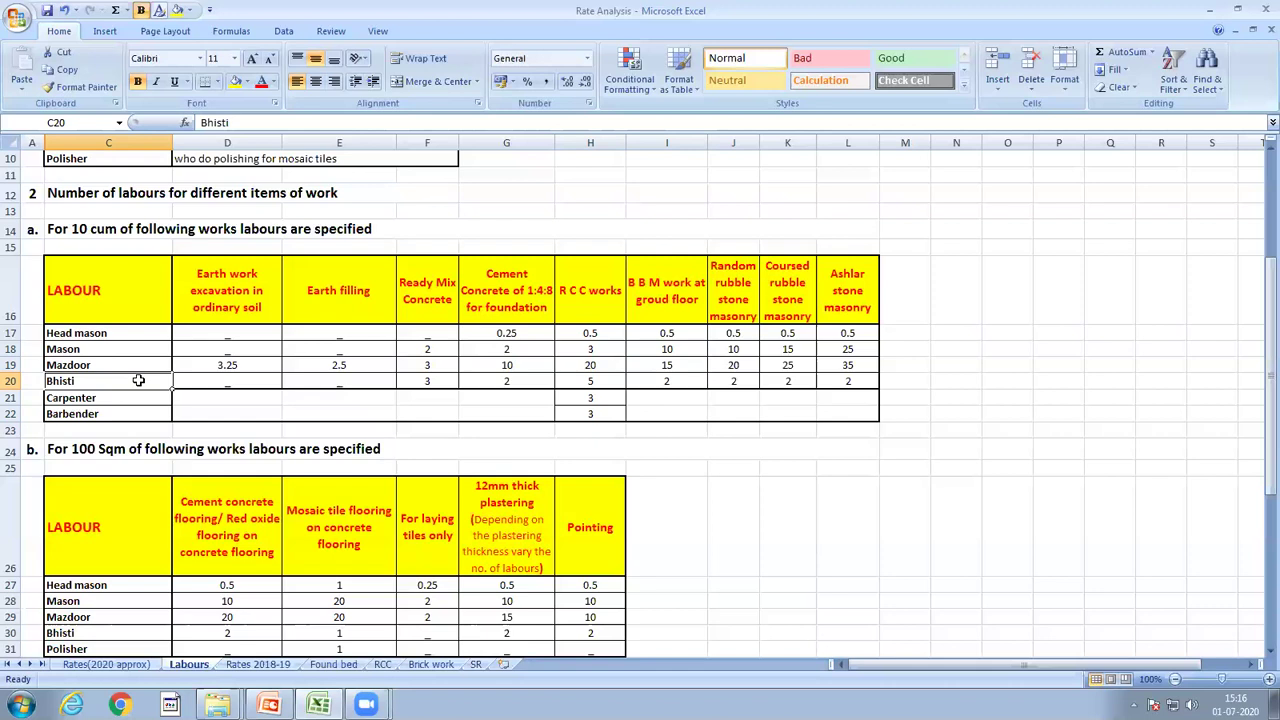
- Examine the Mason and Mazdoor numbers for 12mm thick plastering and mosaic tile flooring in the 100 Sqm labour table
double_click(134, 333)
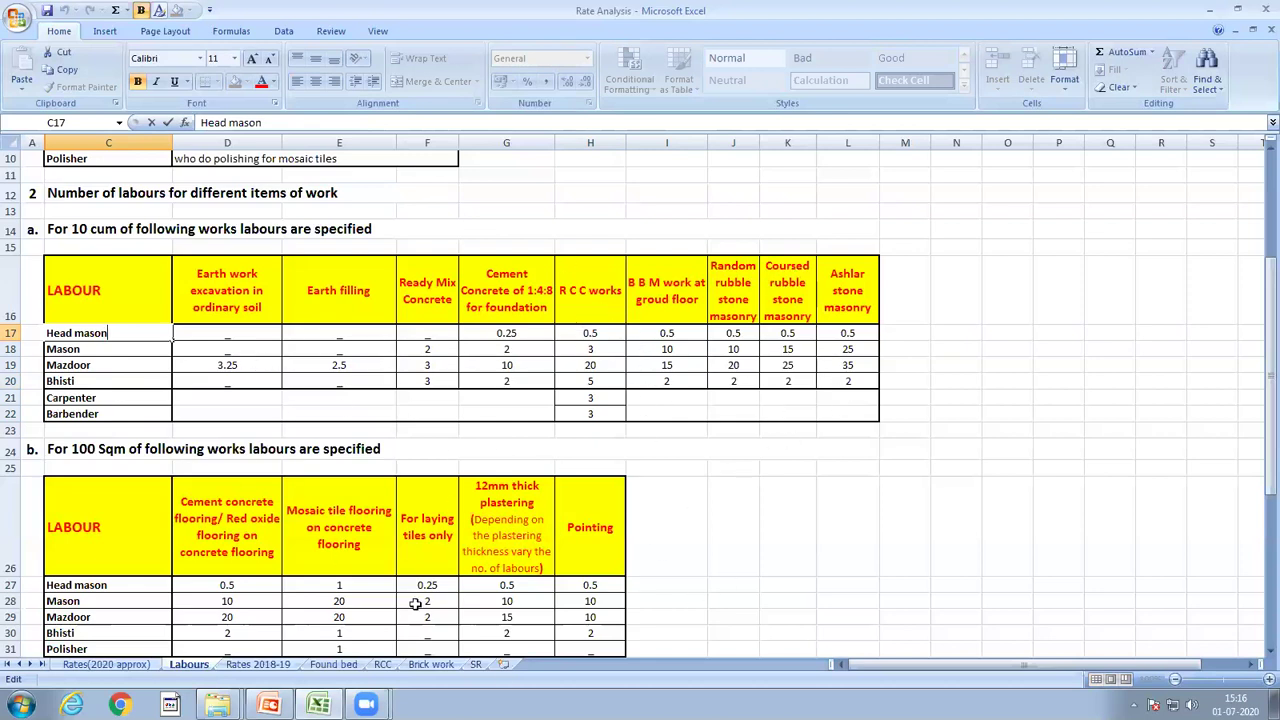
scroll(249, 534, down, 2)
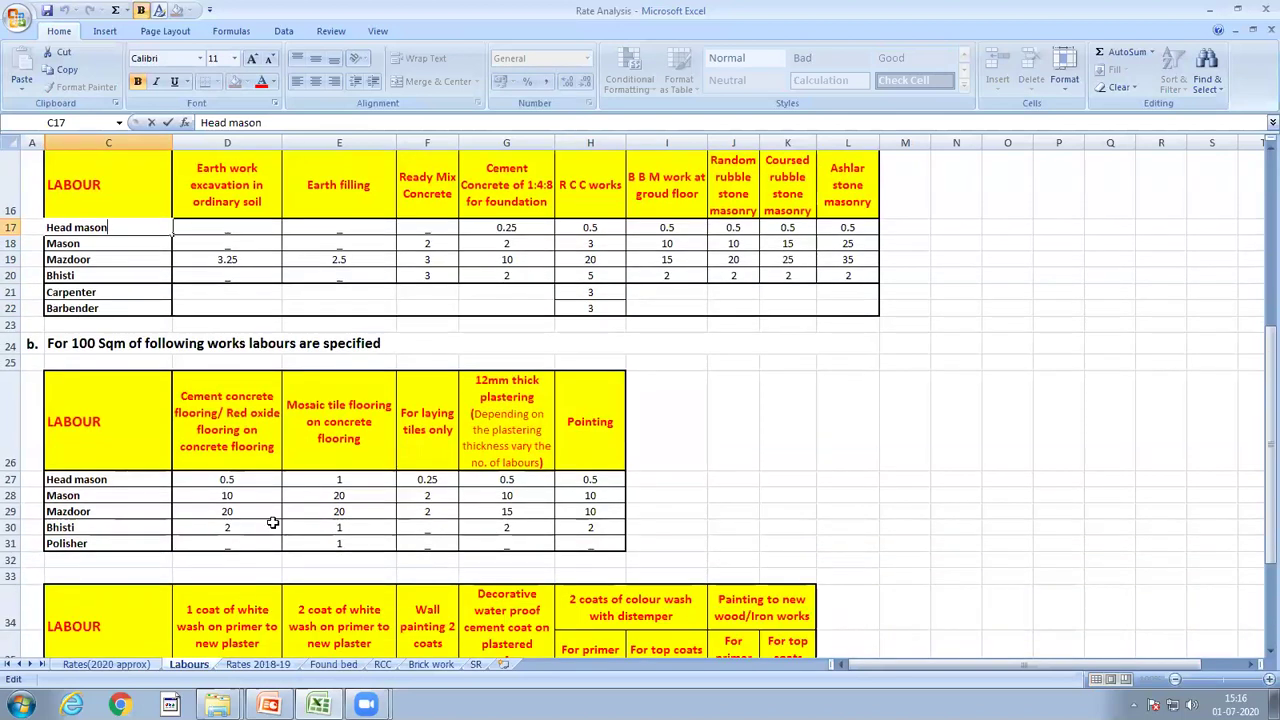
click(534, 498)
click(530, 509)
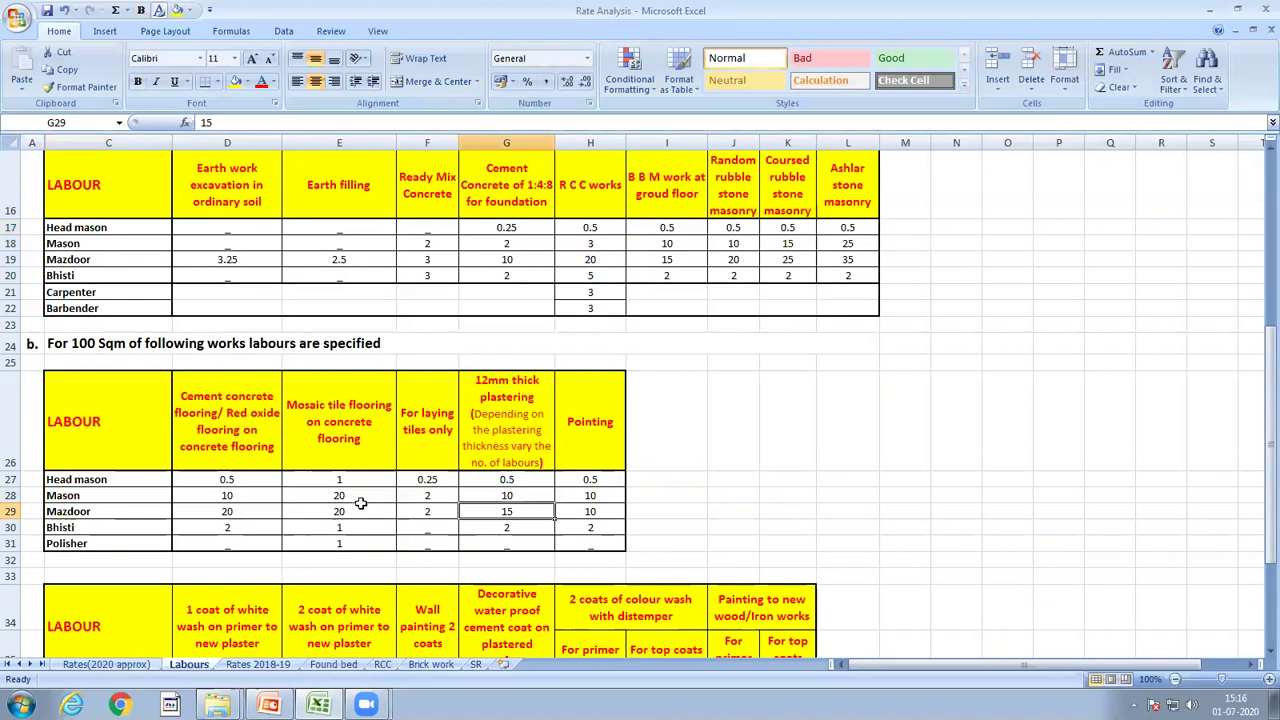
click(363, 514)
click(363, 495)
click(358, 508)
click(359, 496)
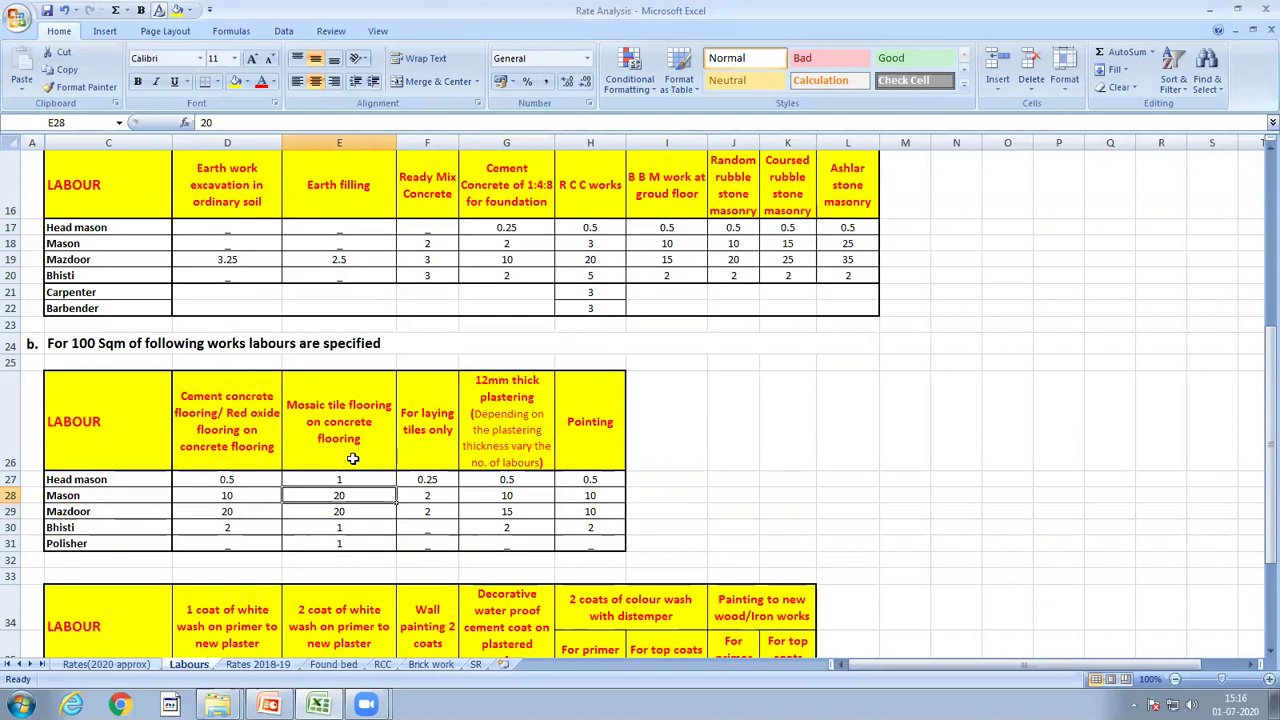
scroll(337, 443, down, 1)
- Look over the labour and materials rates on the Rates 2018-19 sheet and the Schedule of Rates cover on the SR sheet
click(259, 666)
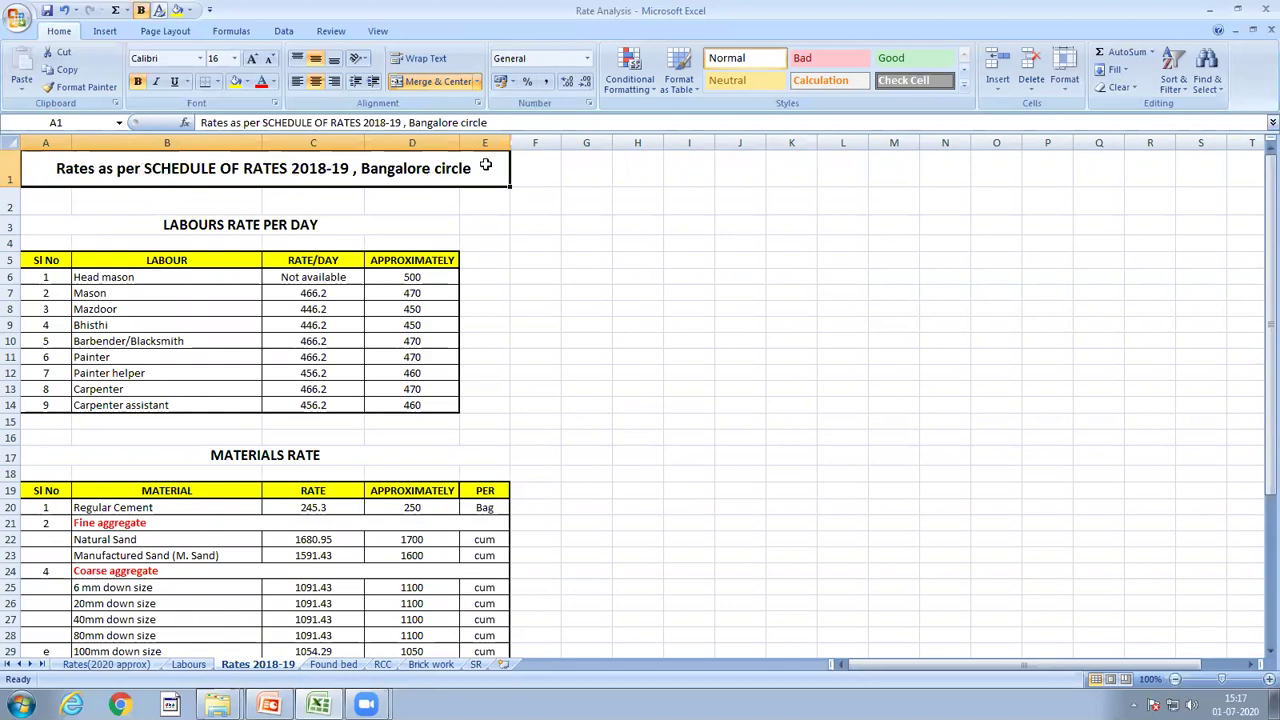
click(476, 665)
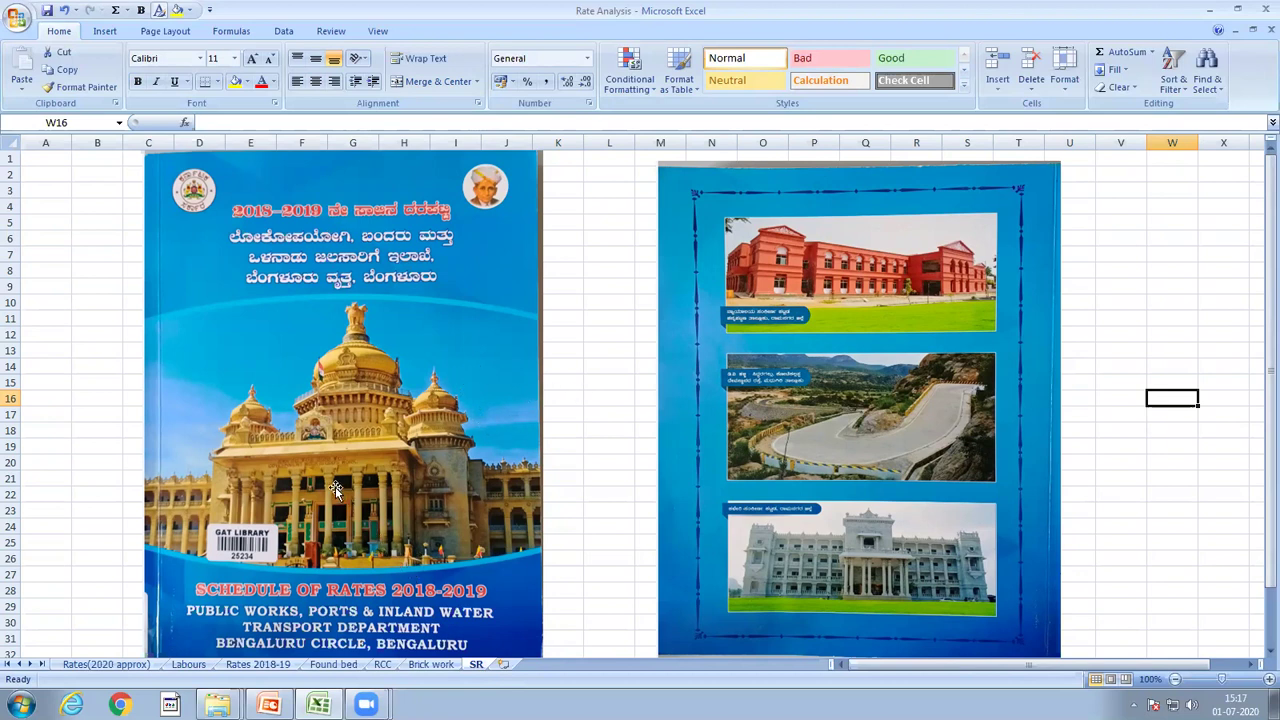
click(255, 665)
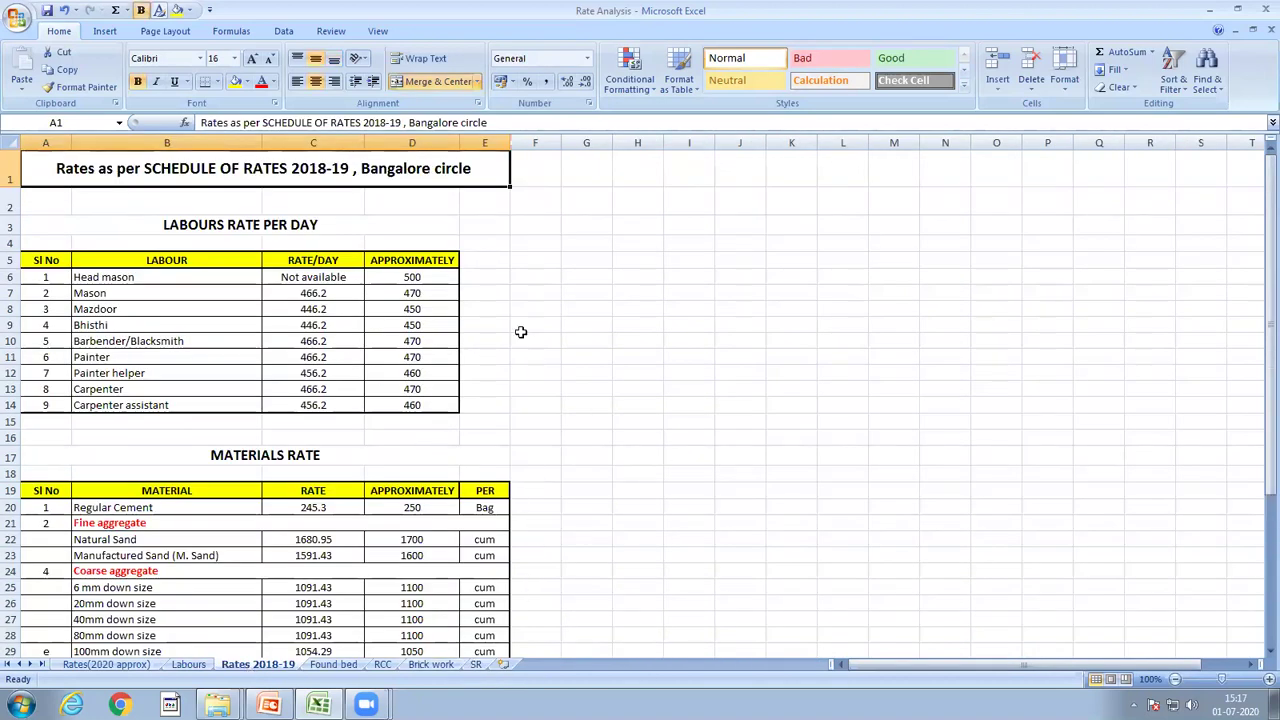
scroll(293, 310, down, 1)
scroll(293, 310, down, 4)
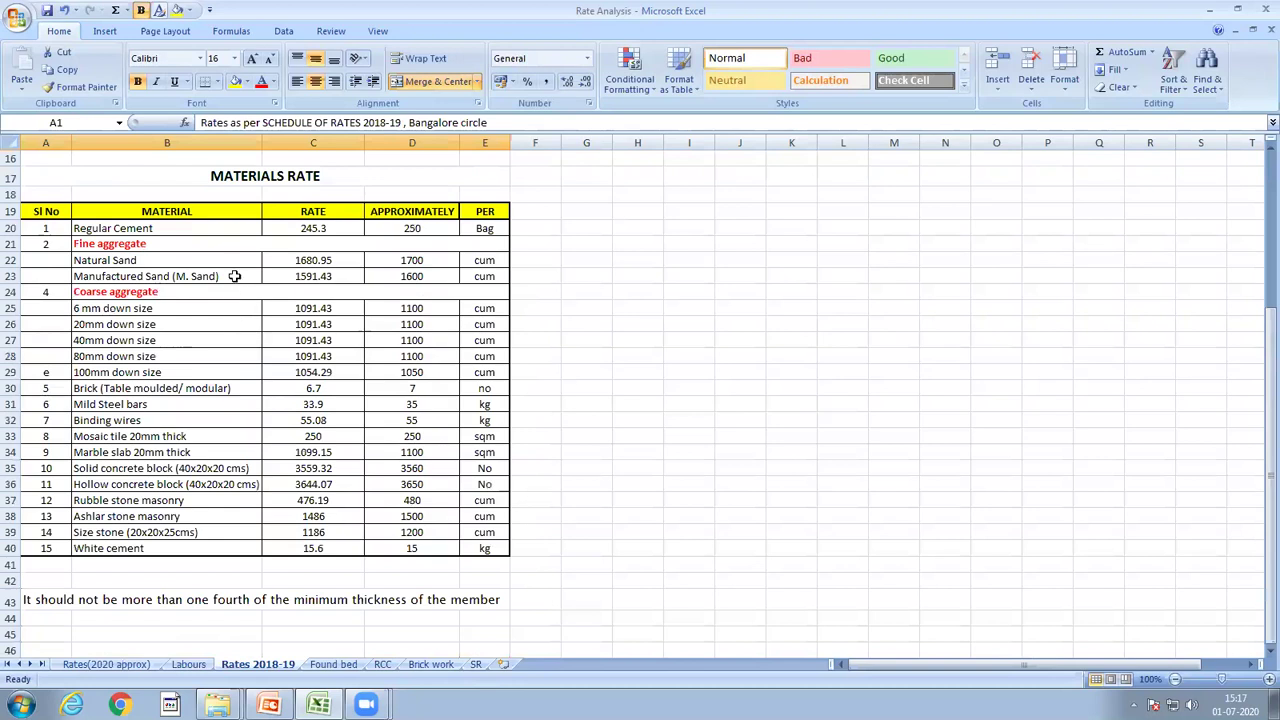
scroll(247, 440, up, 5)
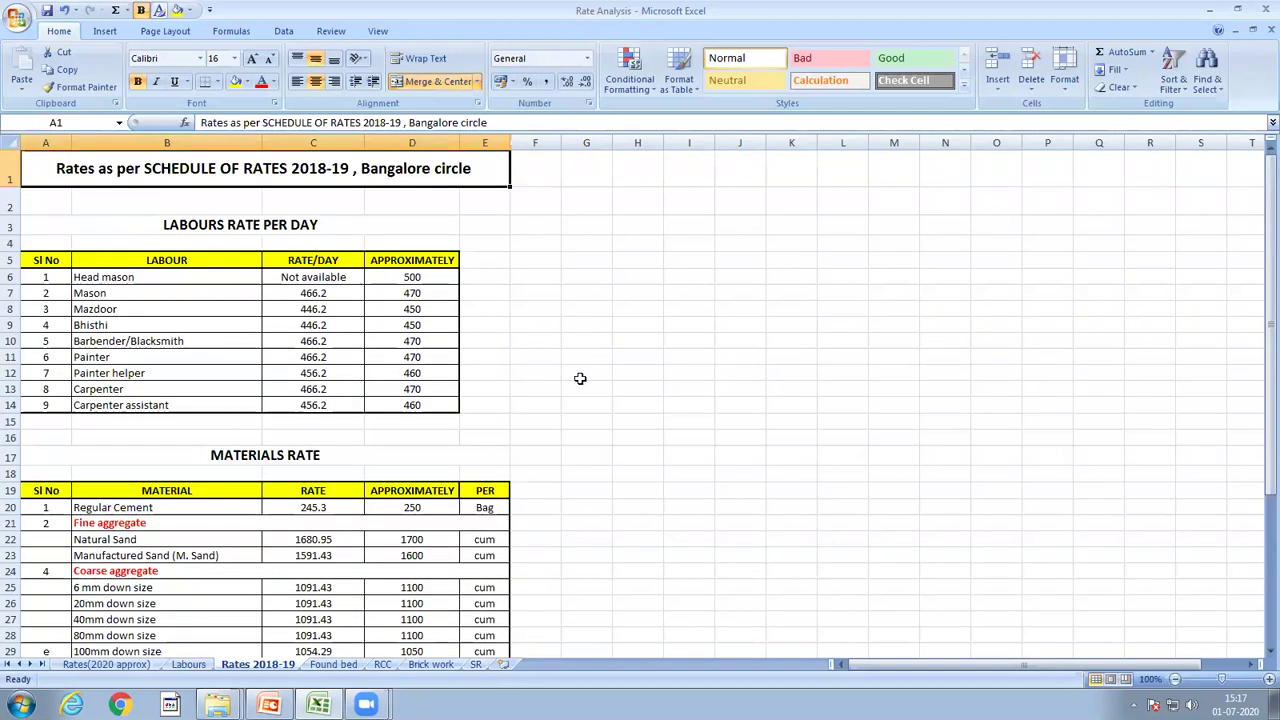
click(476, 665)
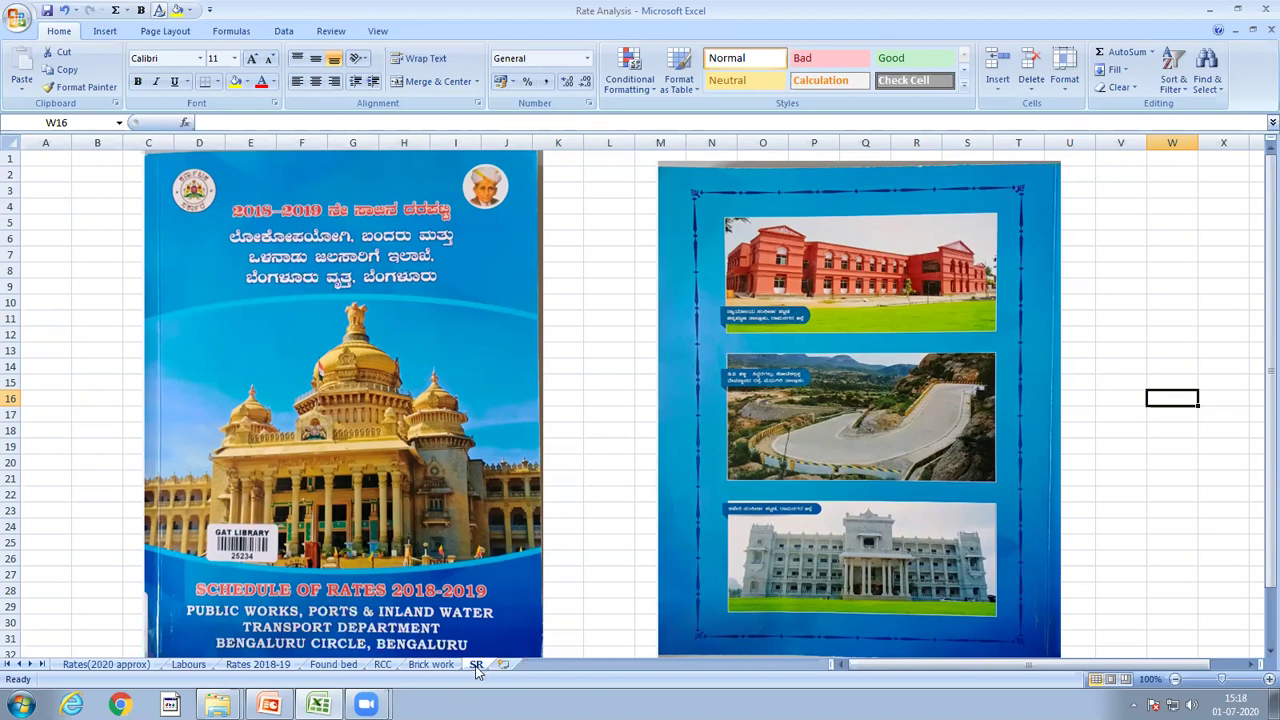
- Return to the Rates 2018-19 sheet and check the daily and approximate rates for Head mason and Mason
click(268, 667)
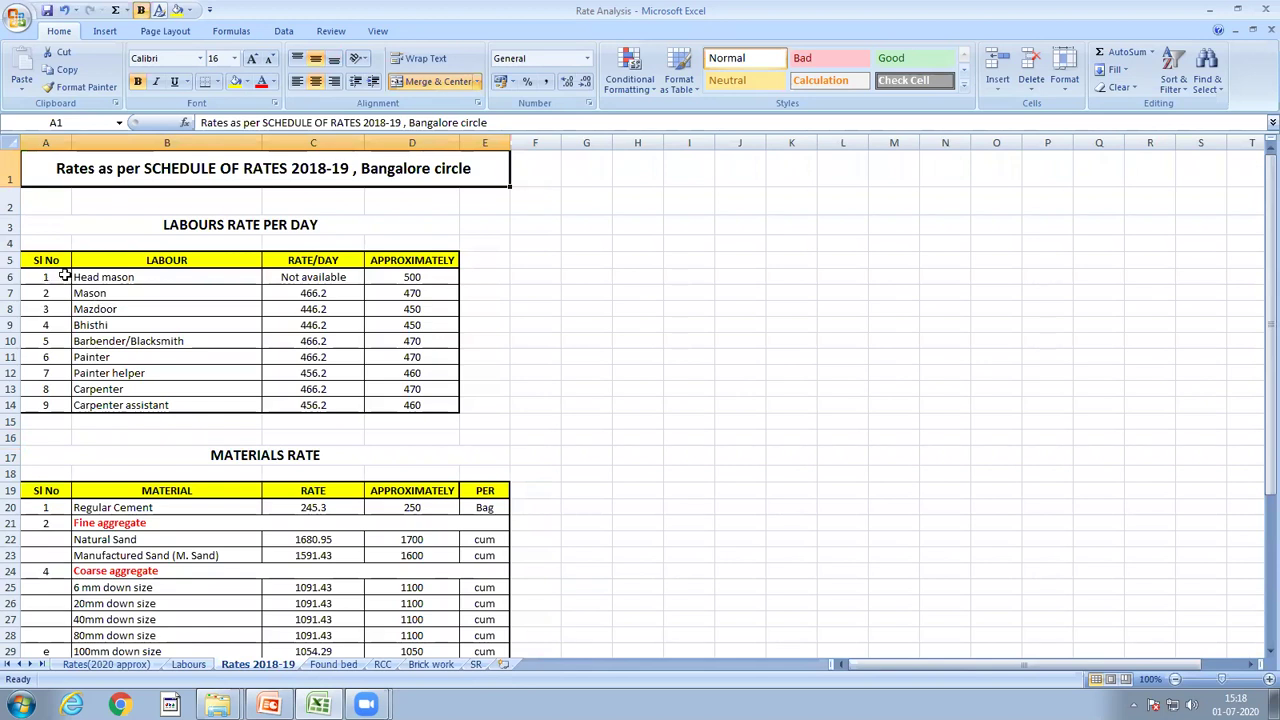
click(160, 277)
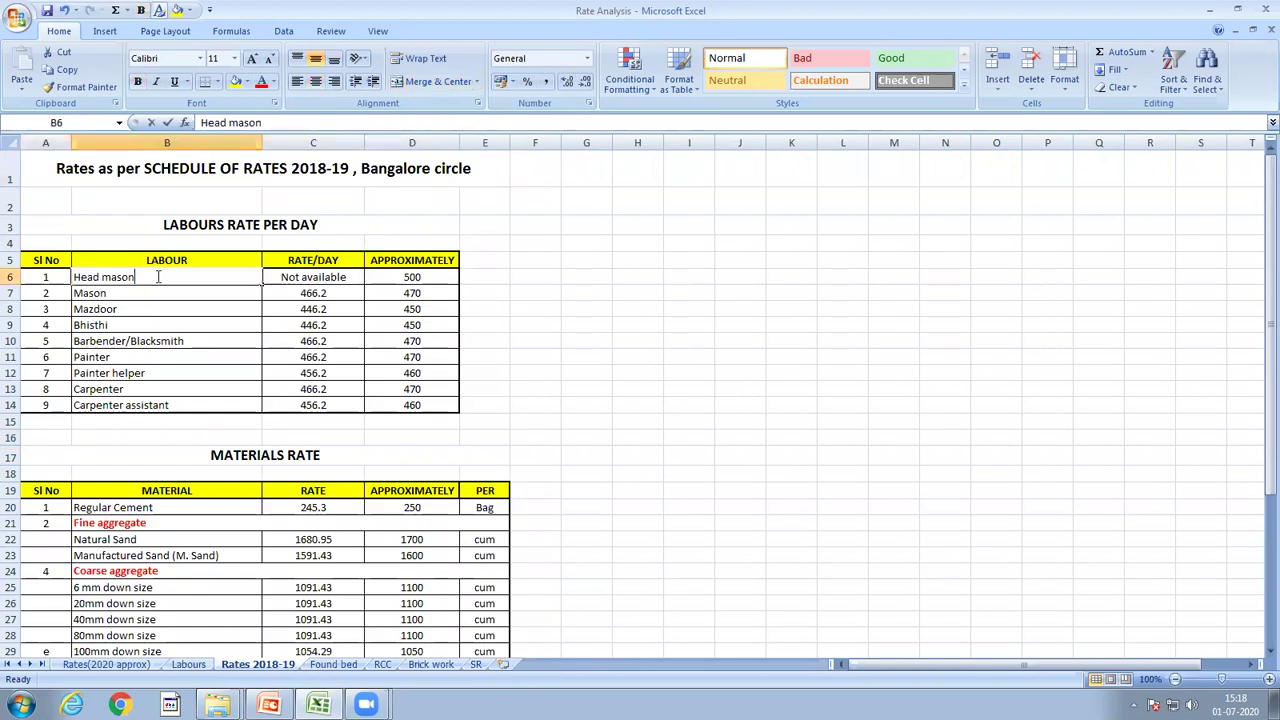
double_click(235, 275)
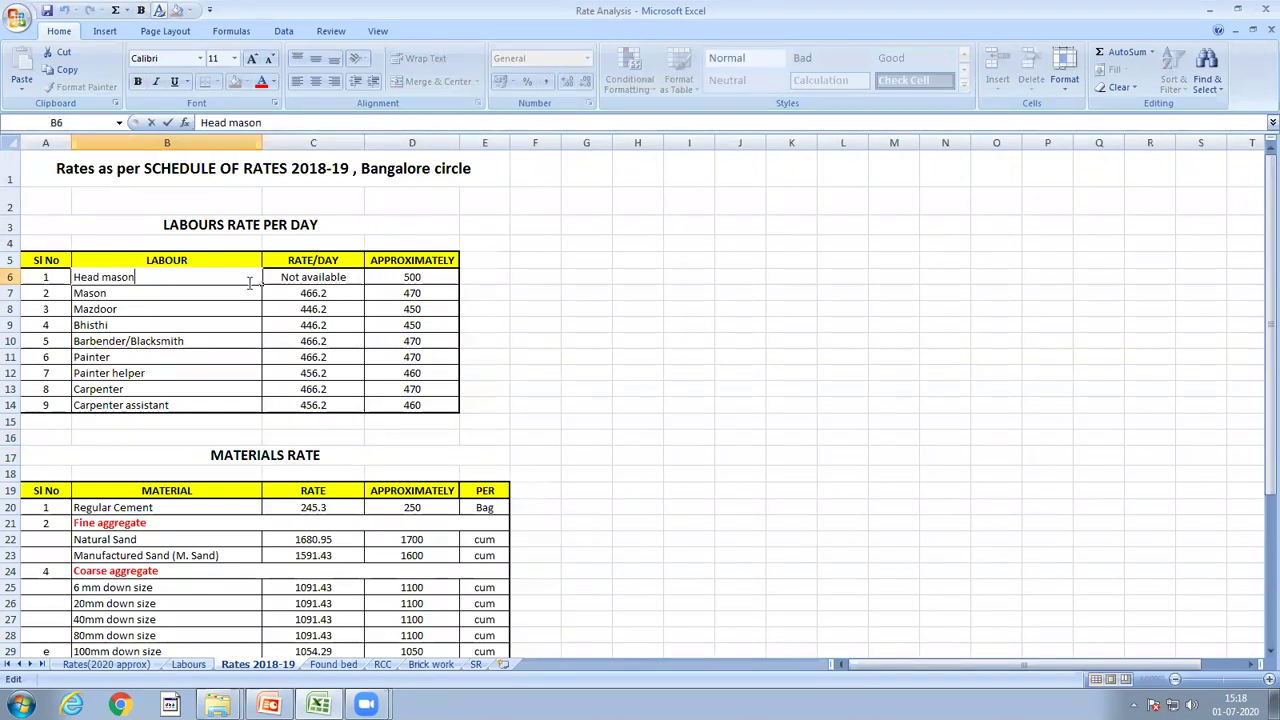
double_click(440, 278)
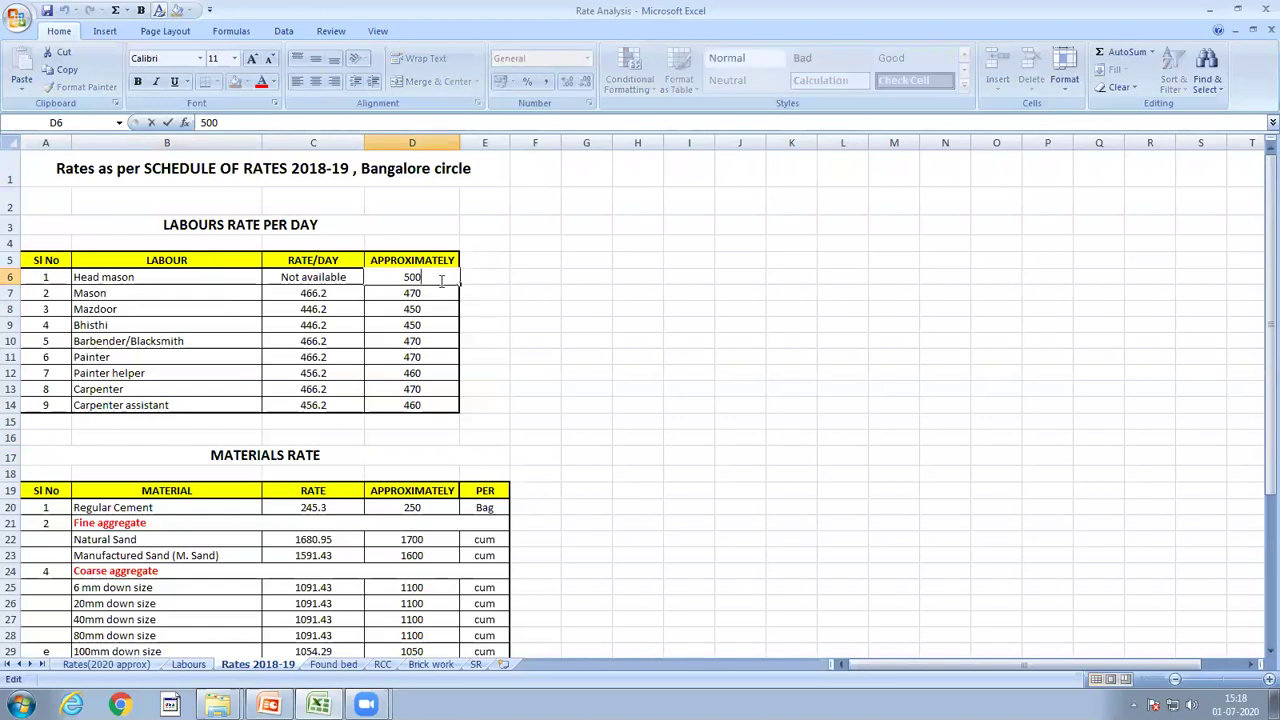
click(128, 296)
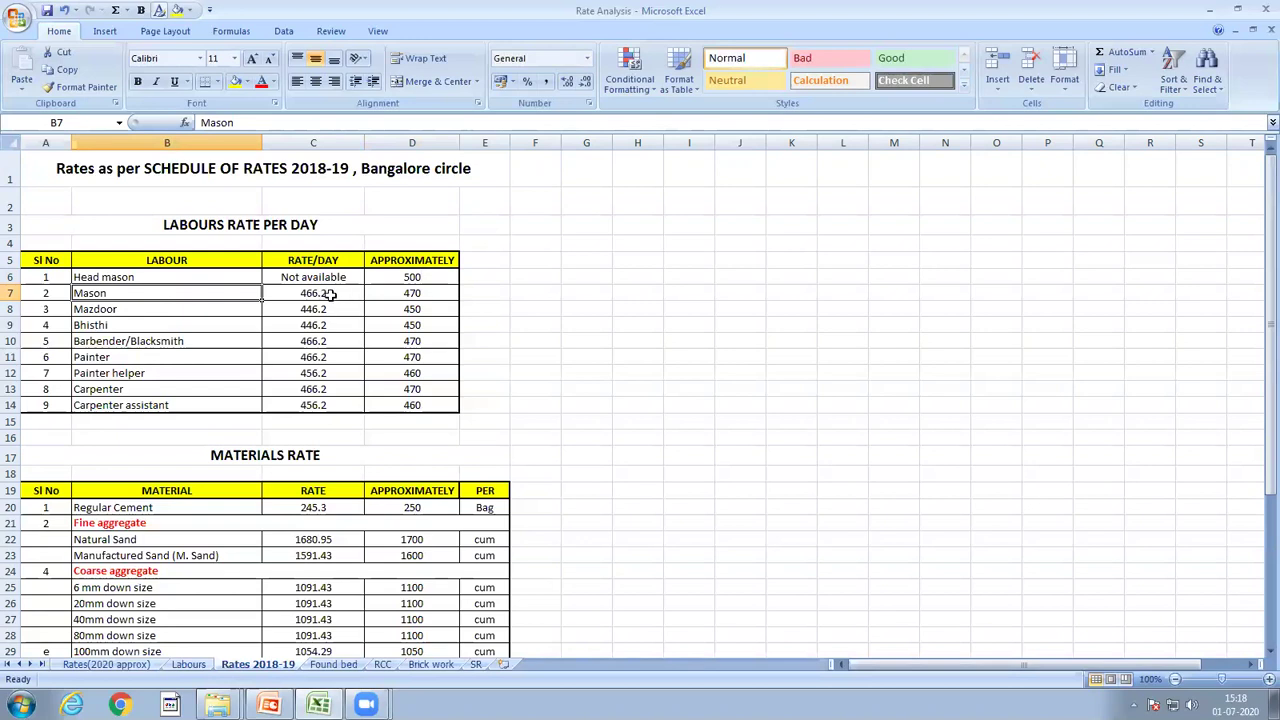
double_click(447, 295)
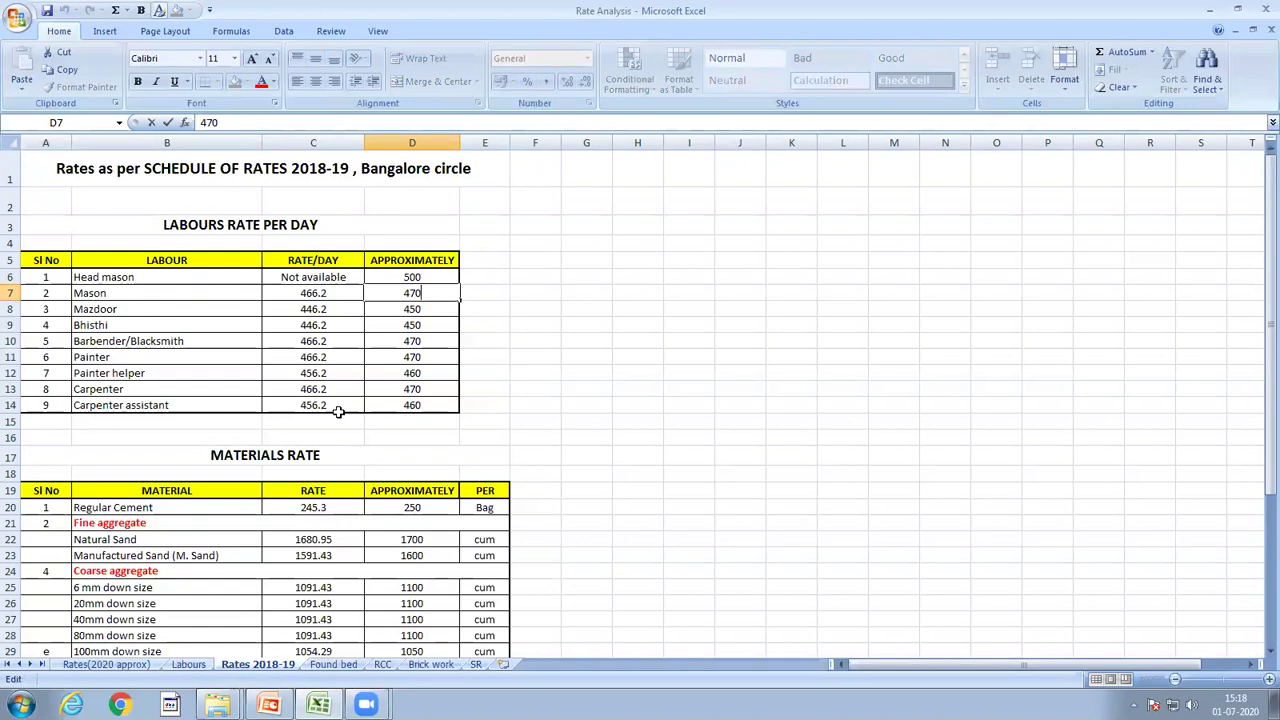
- Review the rate per day and approximate rate columns for all labours from Head mason to Carpenter assistant
drag(330, 292, 333, 408)
drag(414, 279, 434, 405)
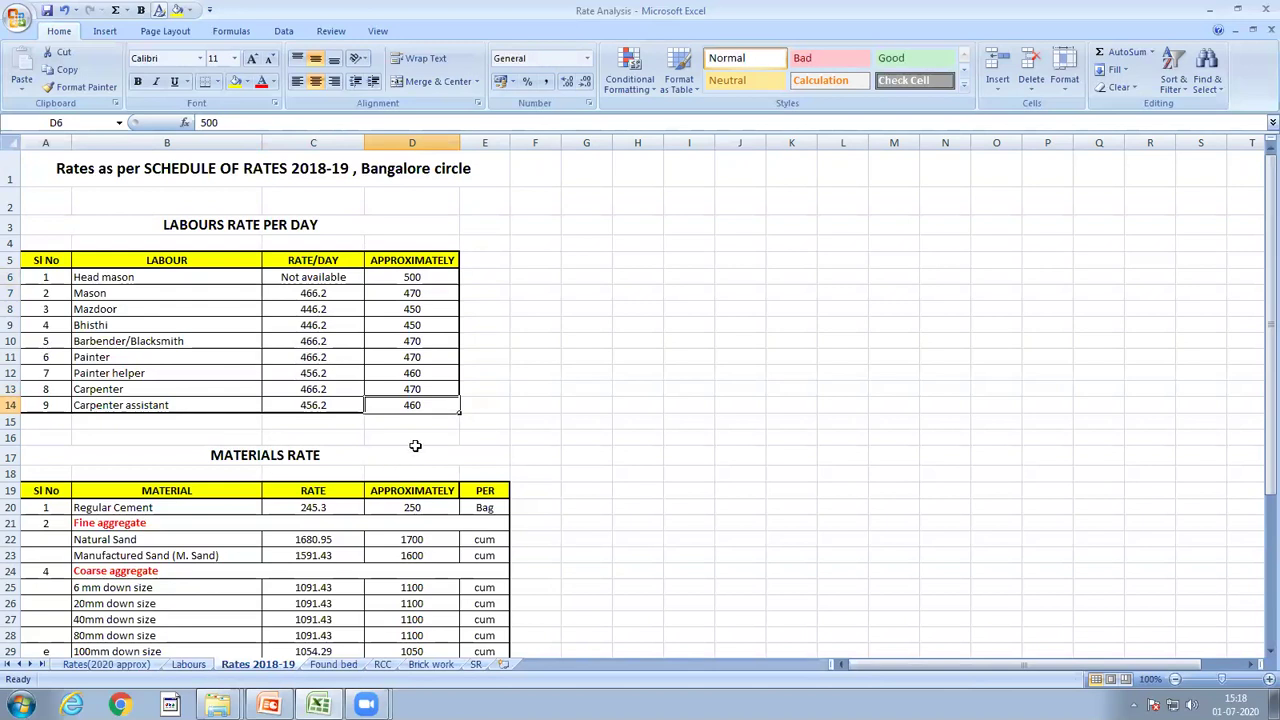
scroll(520, 392, down, 2)
scroll(520, 392, up, 2)
drag(426, 280, 430, 402)
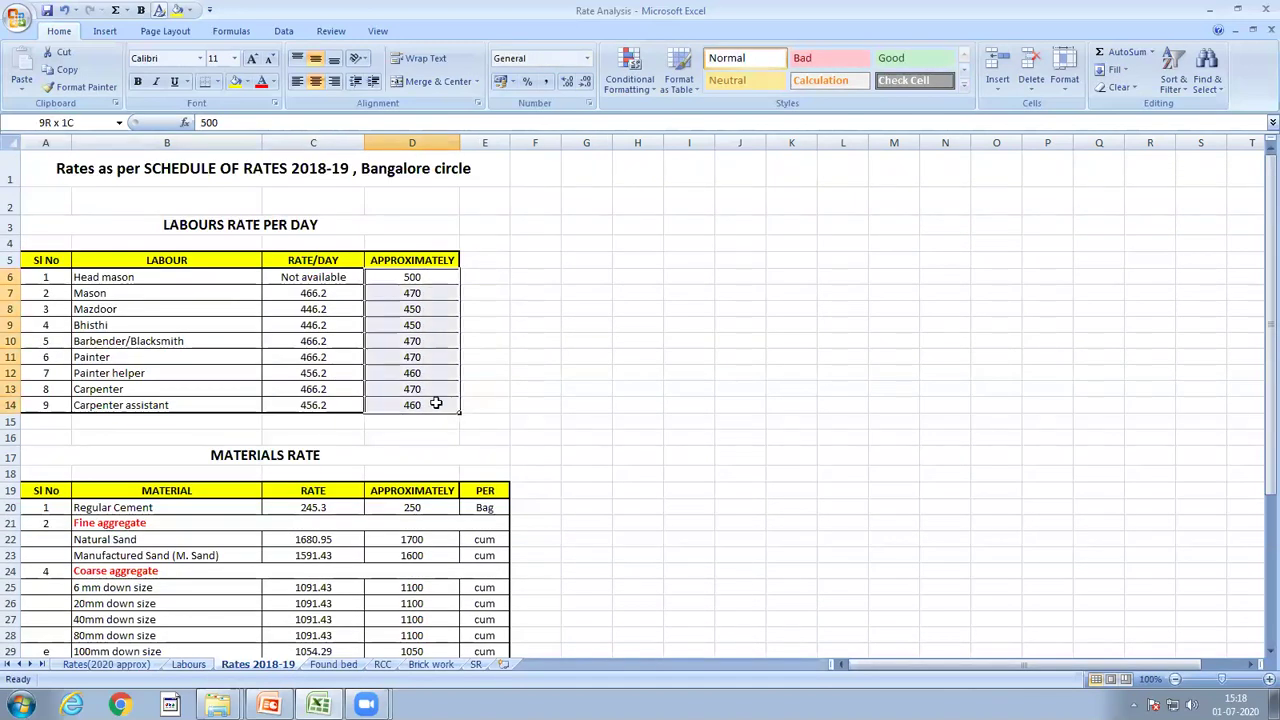
click(436, 403)
drag(425, 276, 437, 405)
click(437, 405)
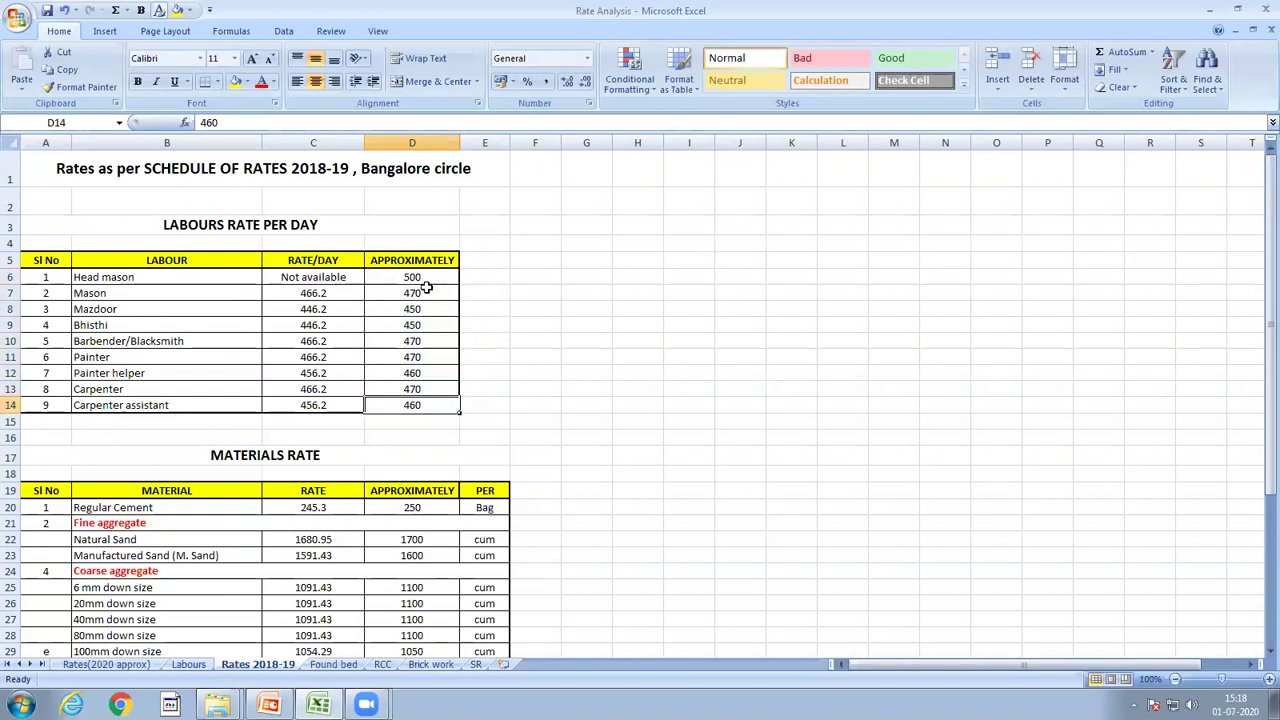
- Examine the sheet heading on the Schedule of Rates 2018-19 for Bangalore circle, along with the tables it covers
click(247, 168)
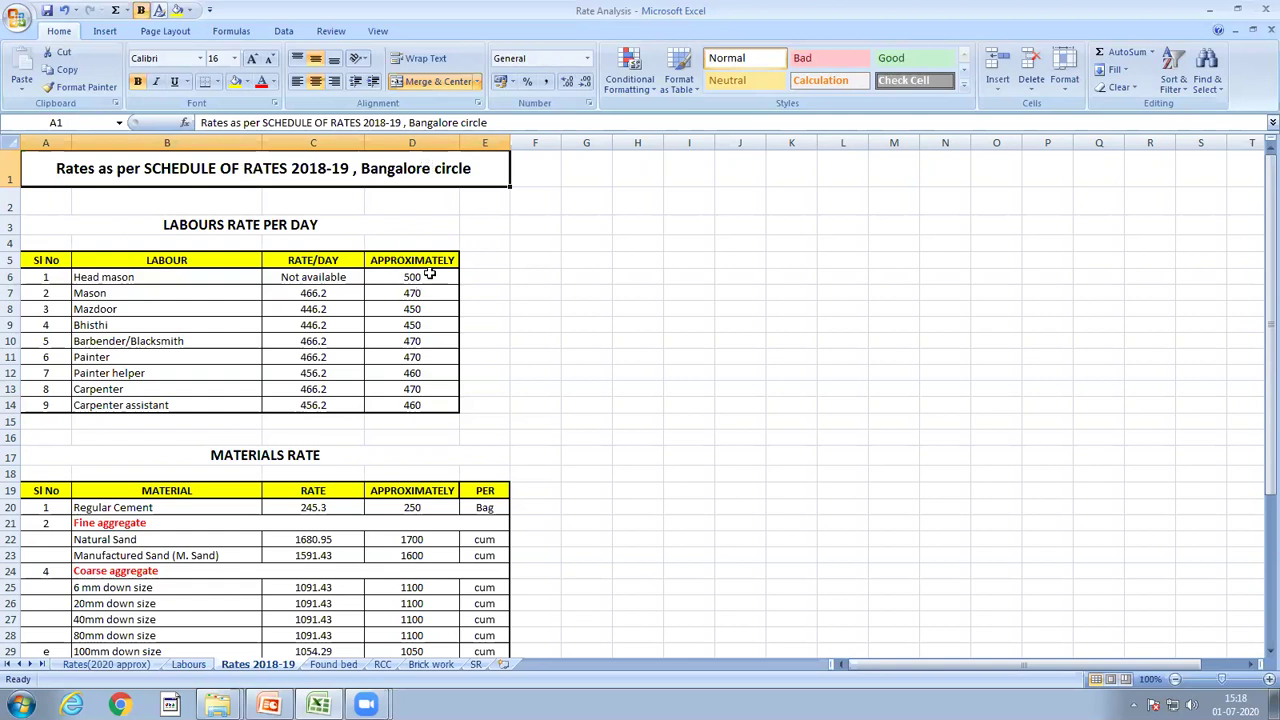
double_click(89, 168)
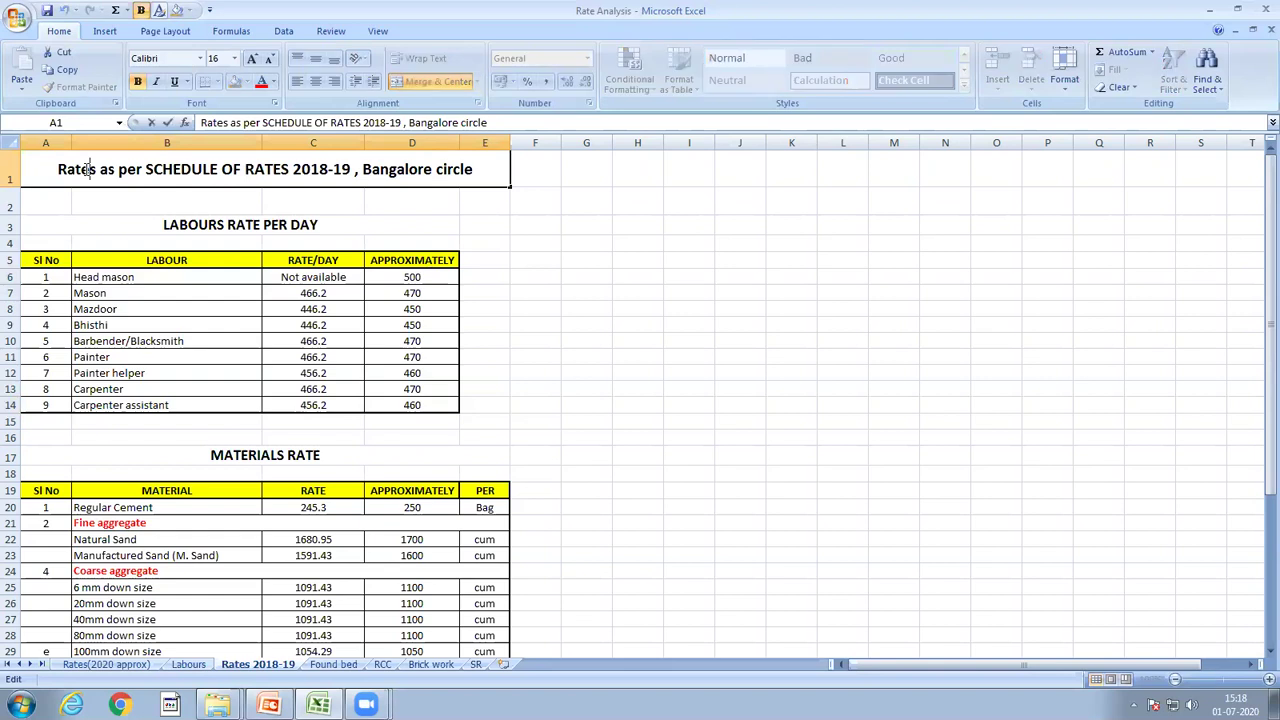
scroll(366, 357, down, 5)
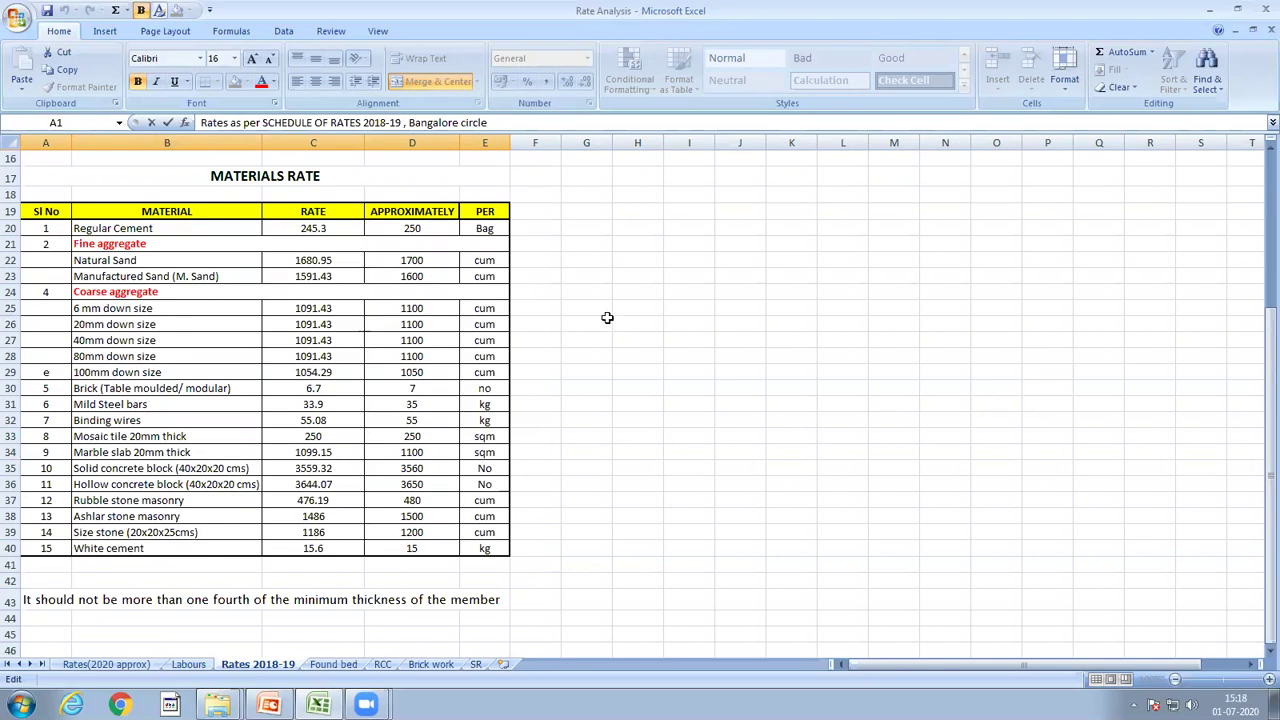
scroll(607, 317, up, 4)
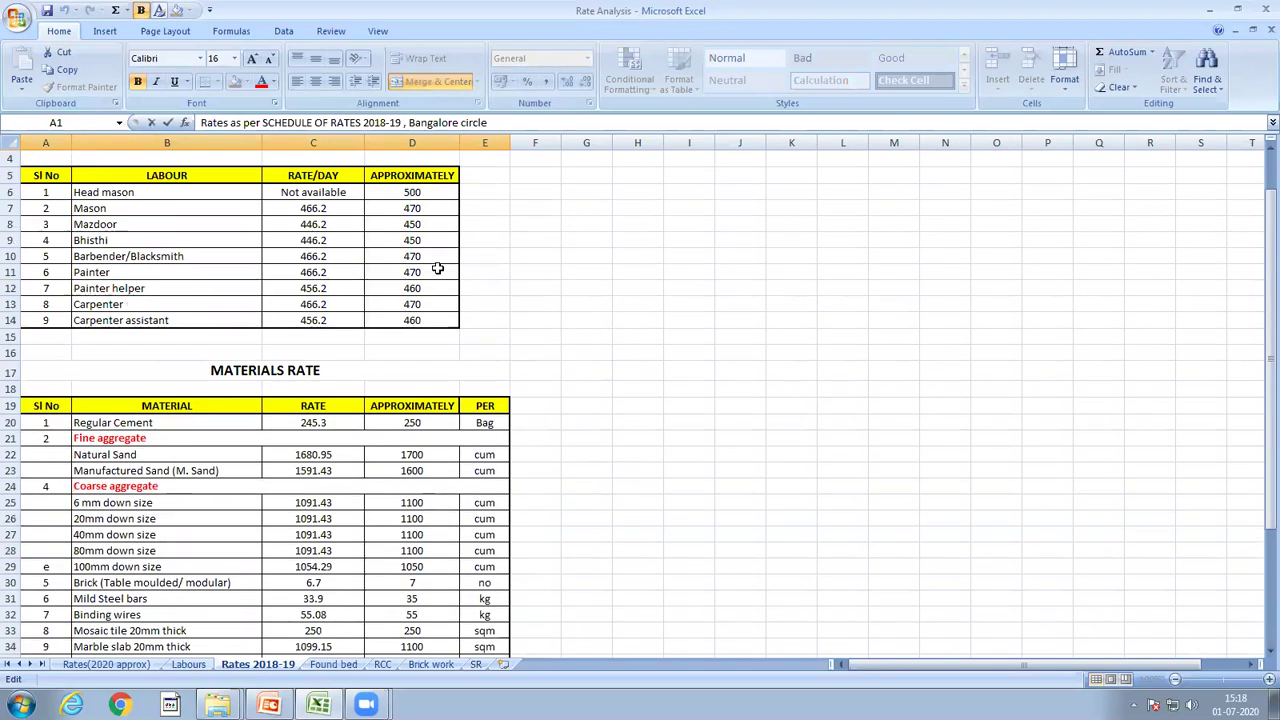
scroll(543, 339, up, 1)
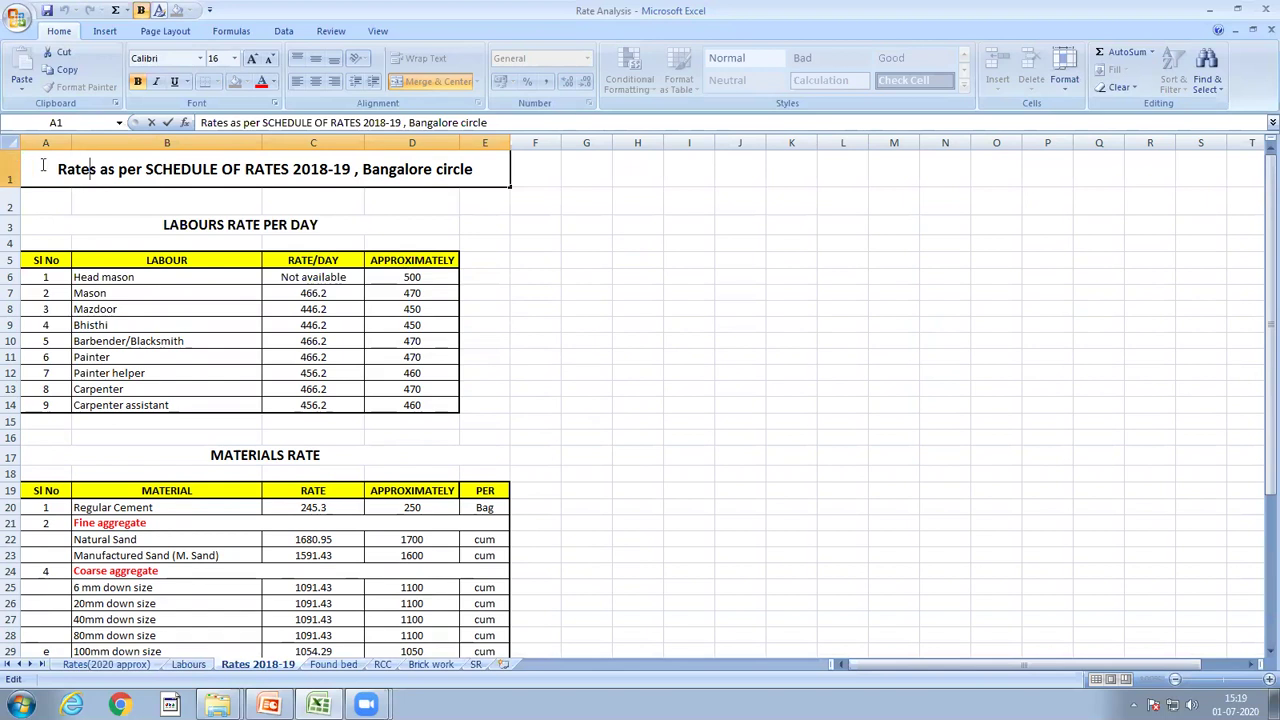
drag(53, 169, 477, 169)
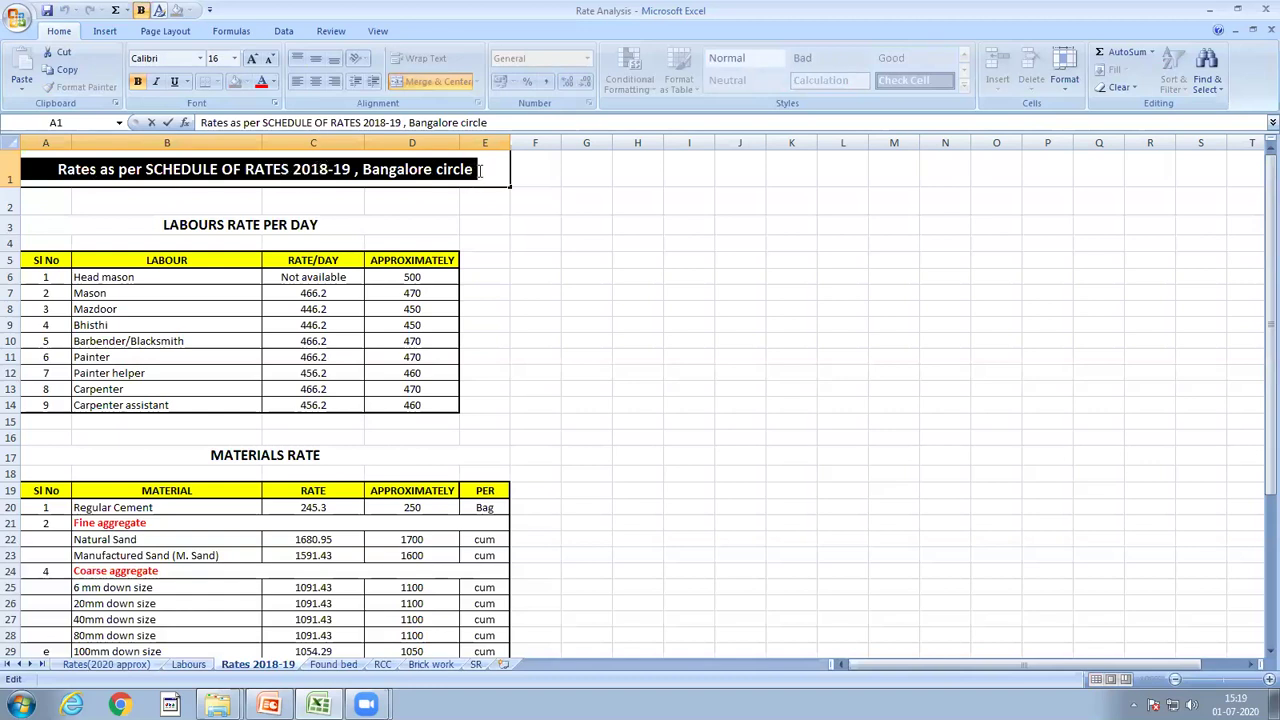
- Examine the materials rate table, checking Regular Cement's rate, approximate rate and unit, and the Natural Sand and Manufactured Sand entries
scroll(574, 421, down, 4)
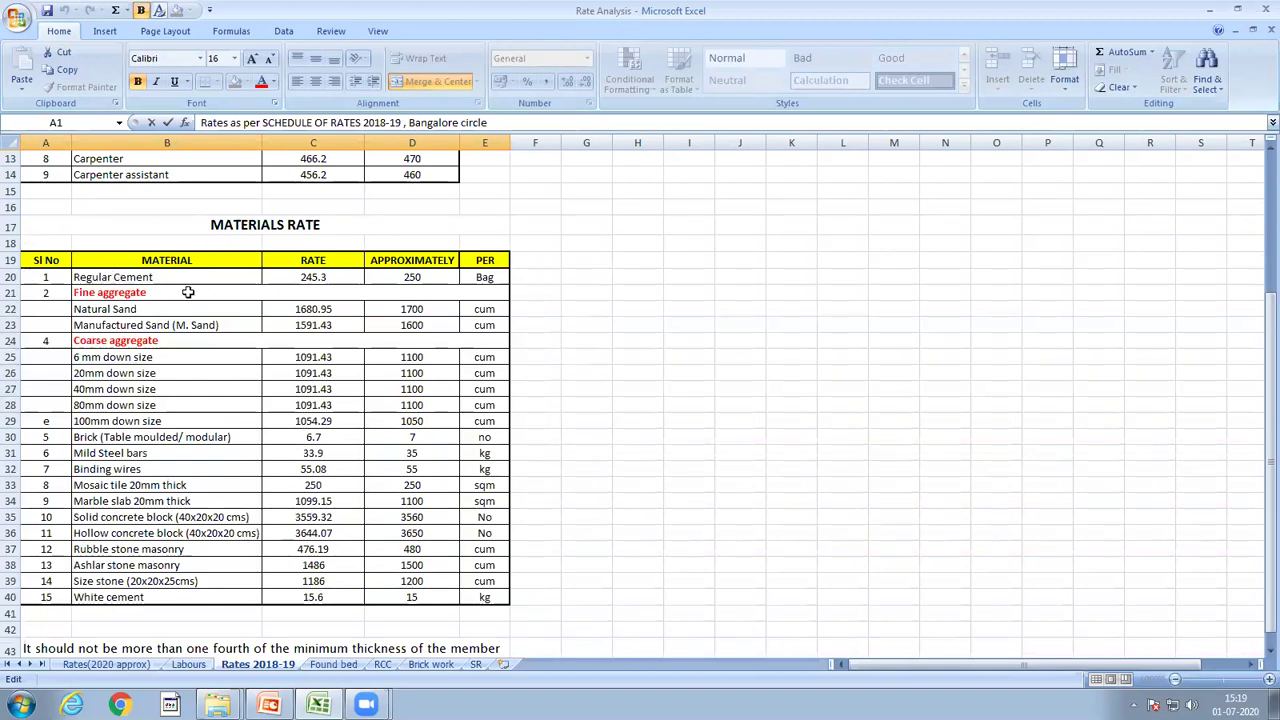
click(128, 279)
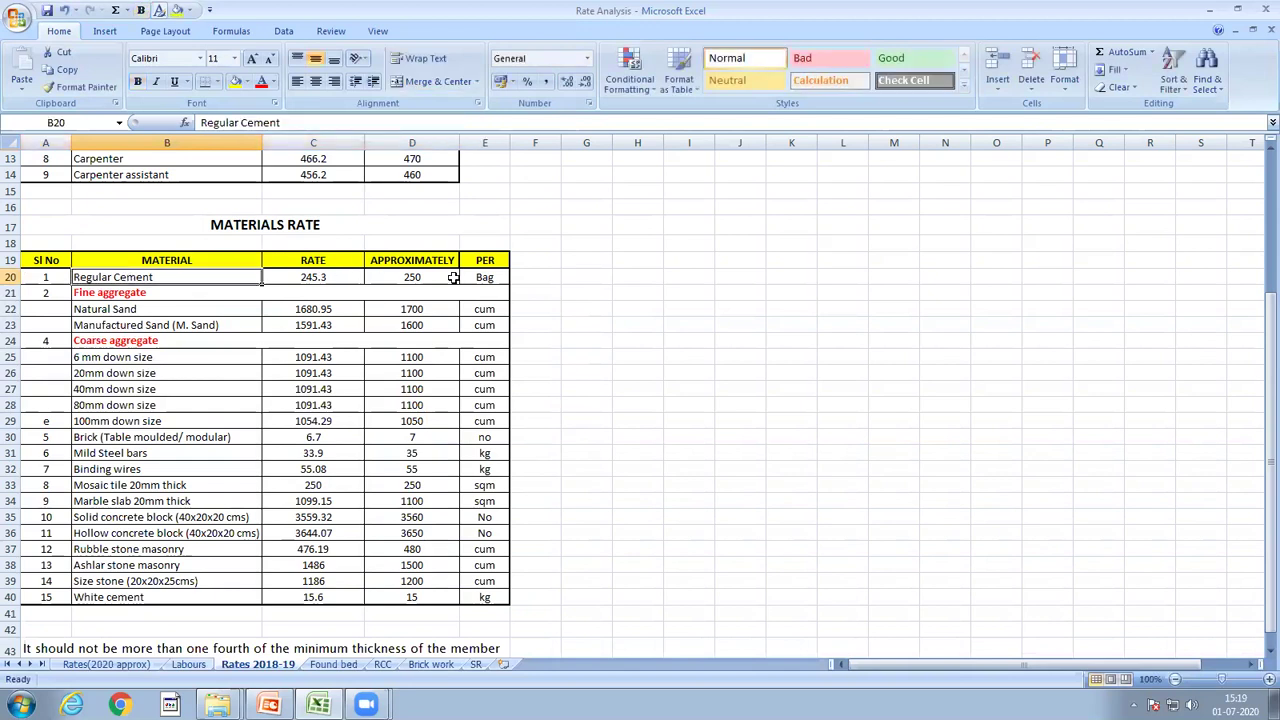
click(335, 277)
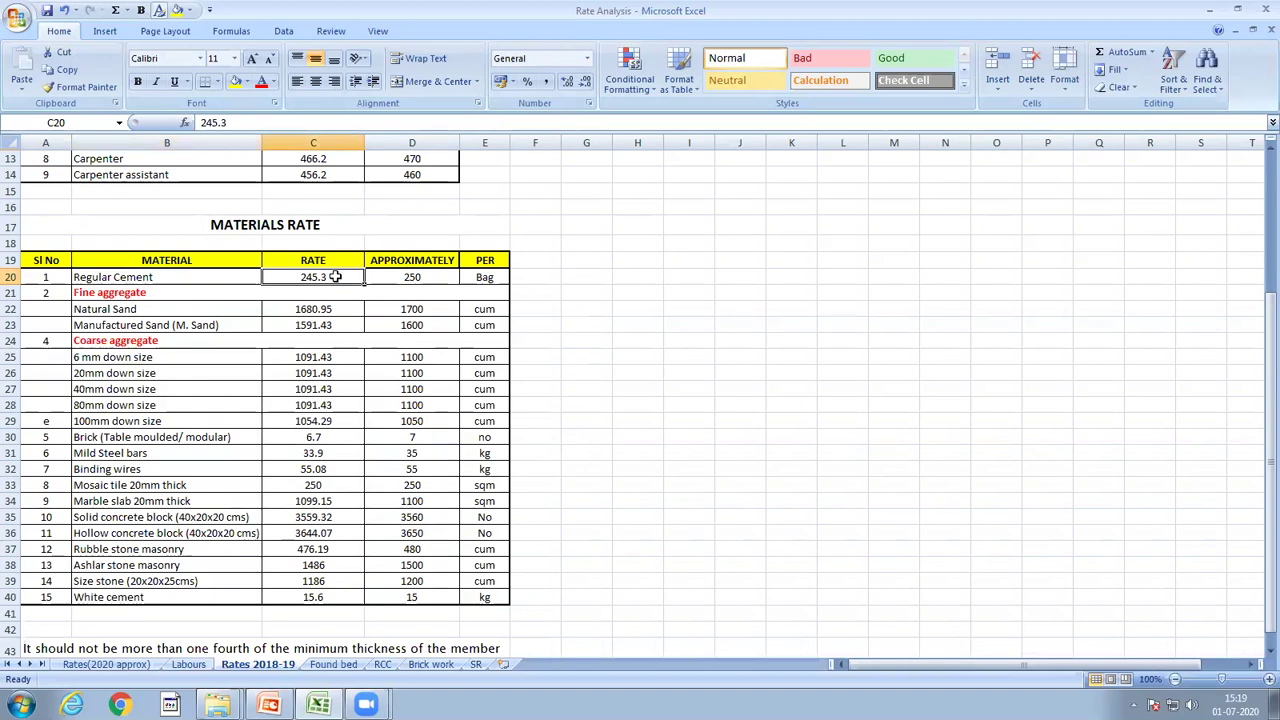
click(441, 277)
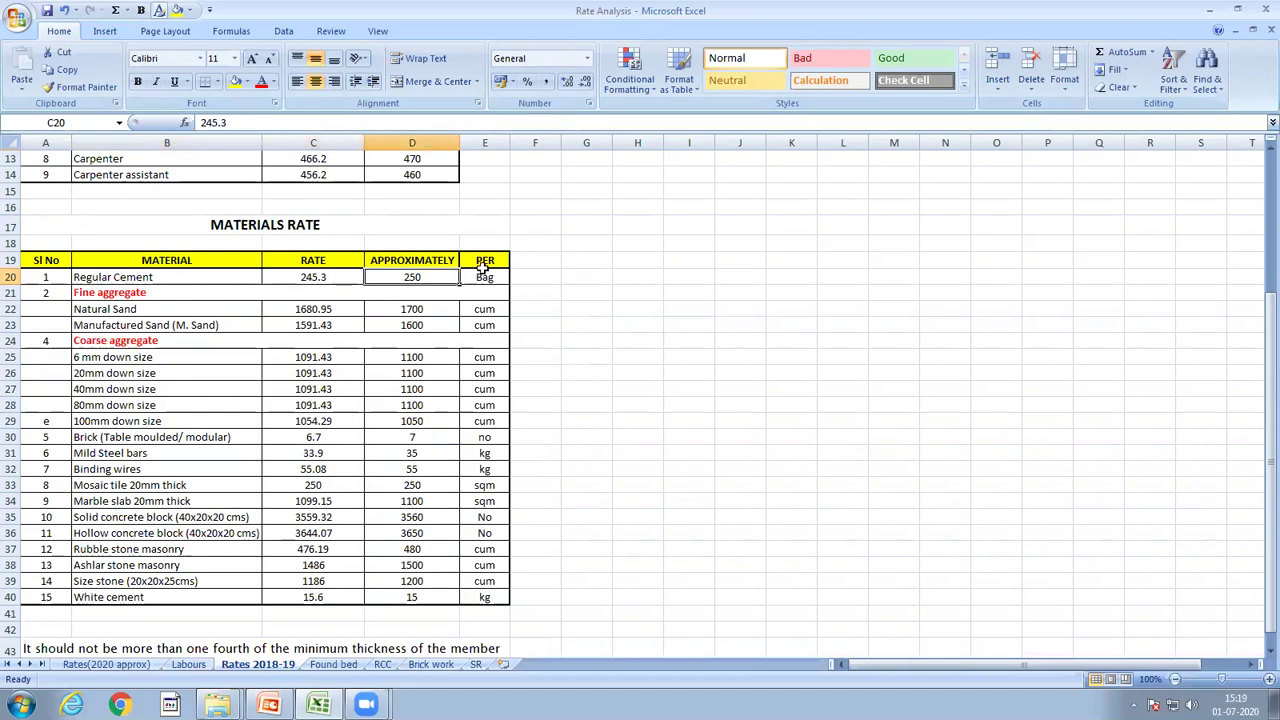
click(490, 277)
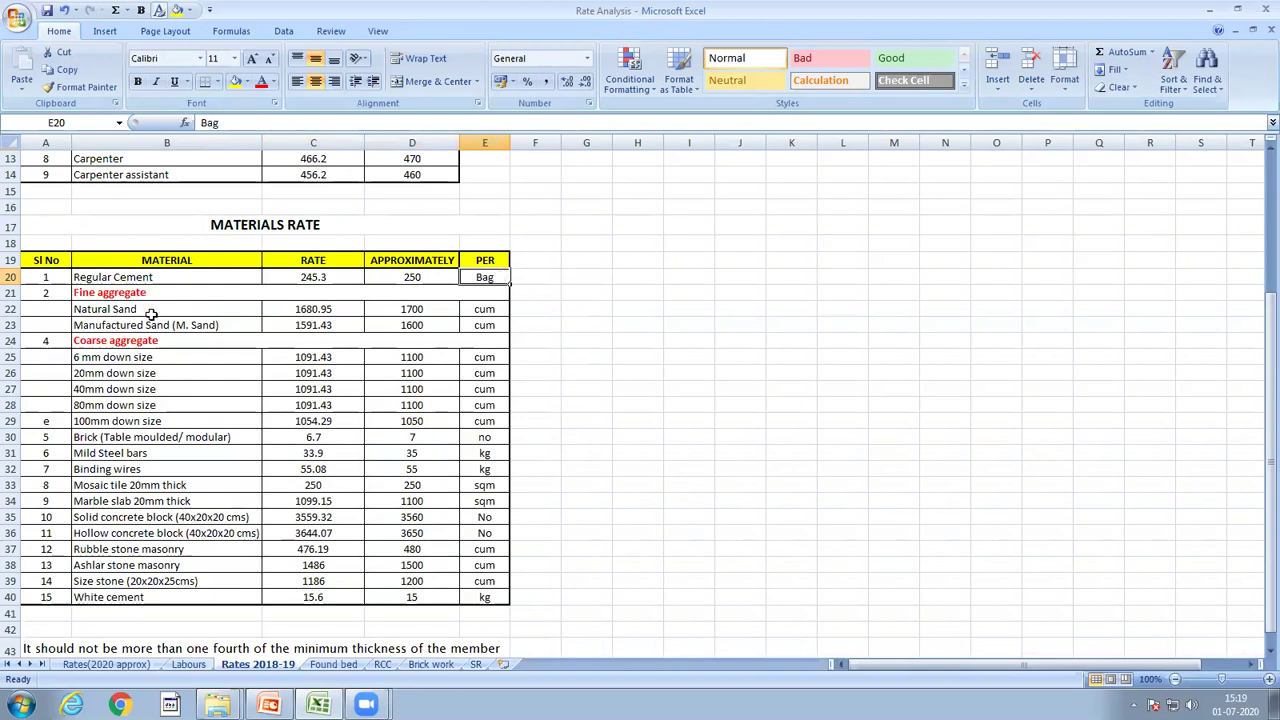
click(150, 308)
click(156, 322)
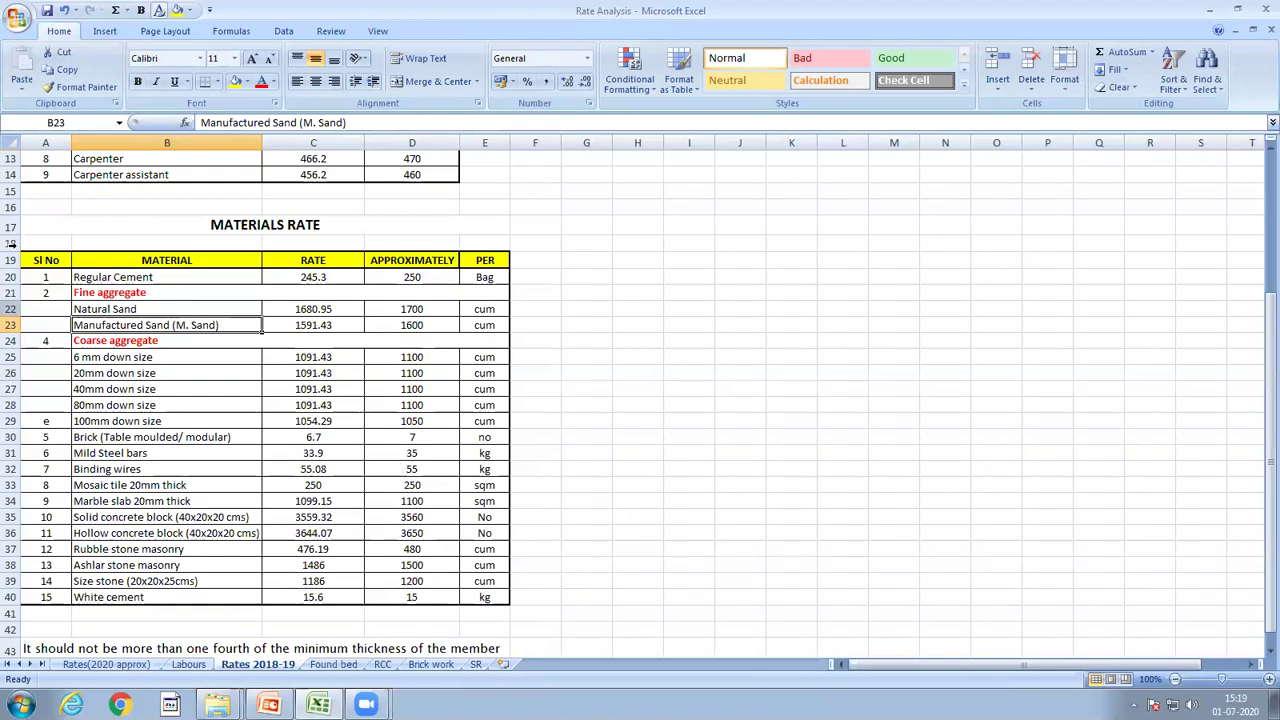
scroll(665, 424, down, 1)
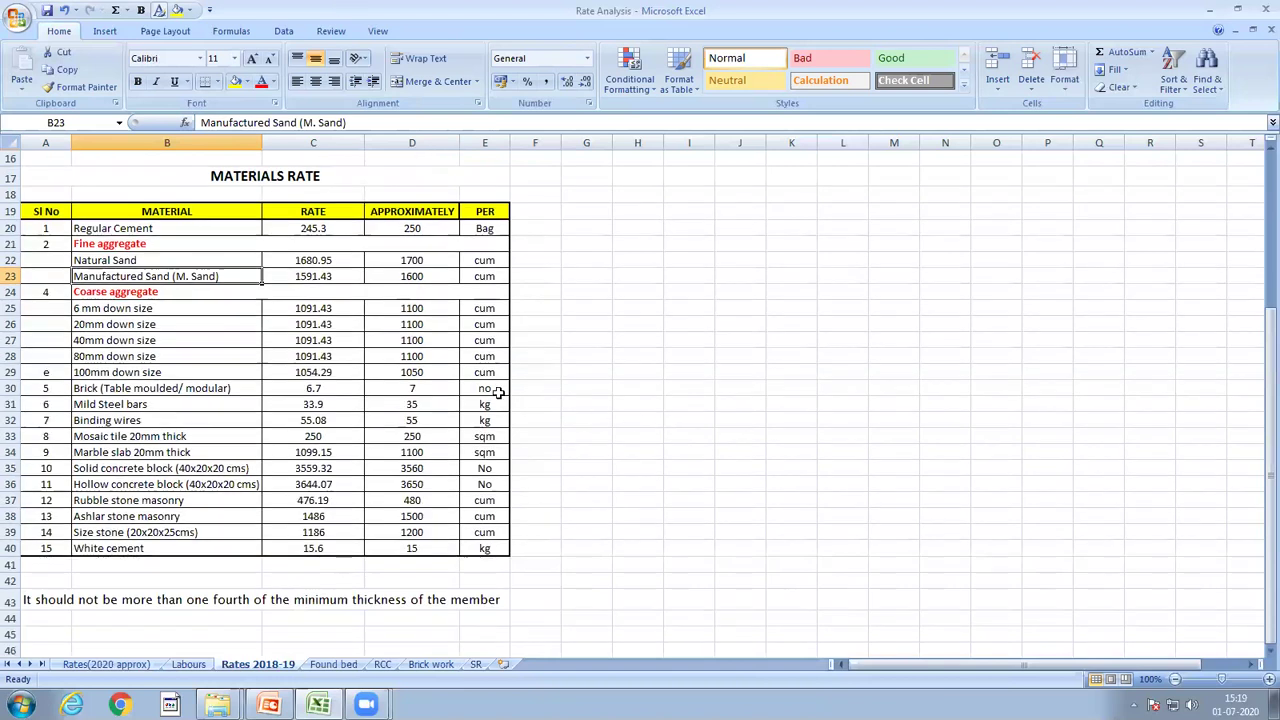
- Recheck the approximate labour rates and look through the materials rate table again
scroll(407, 400, up, 5)
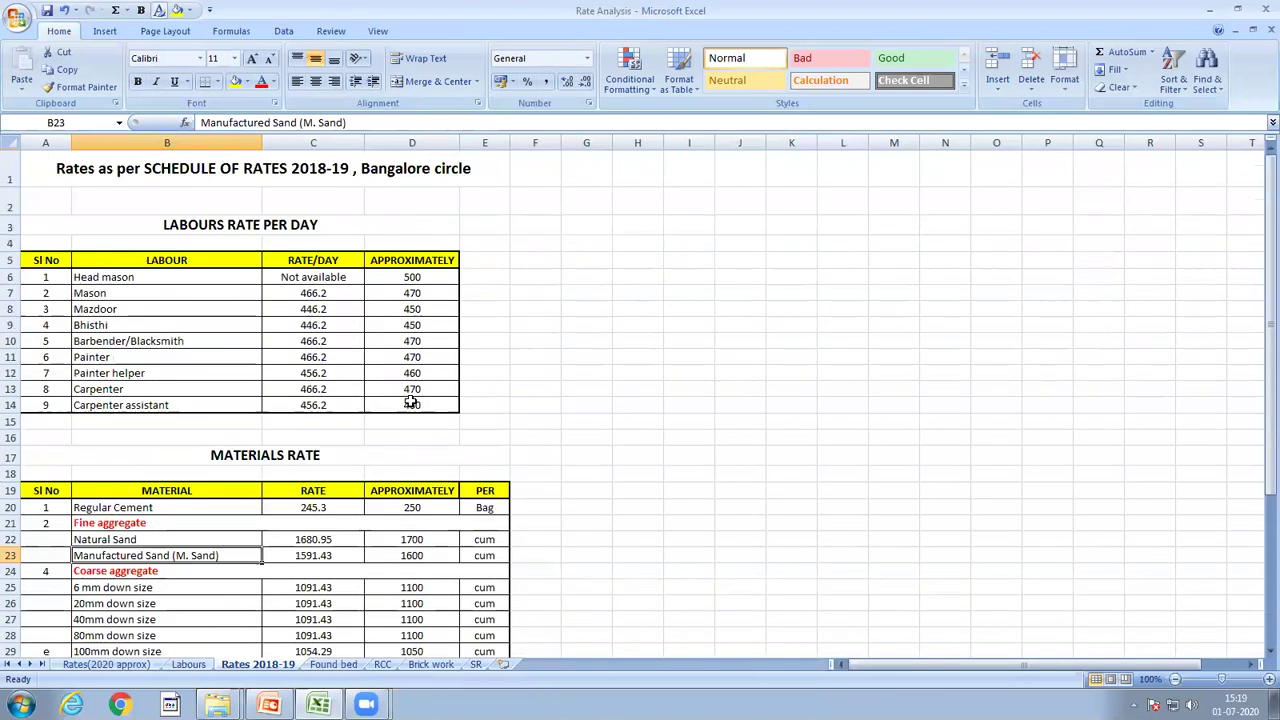
drag(424, 276, 427, 409)
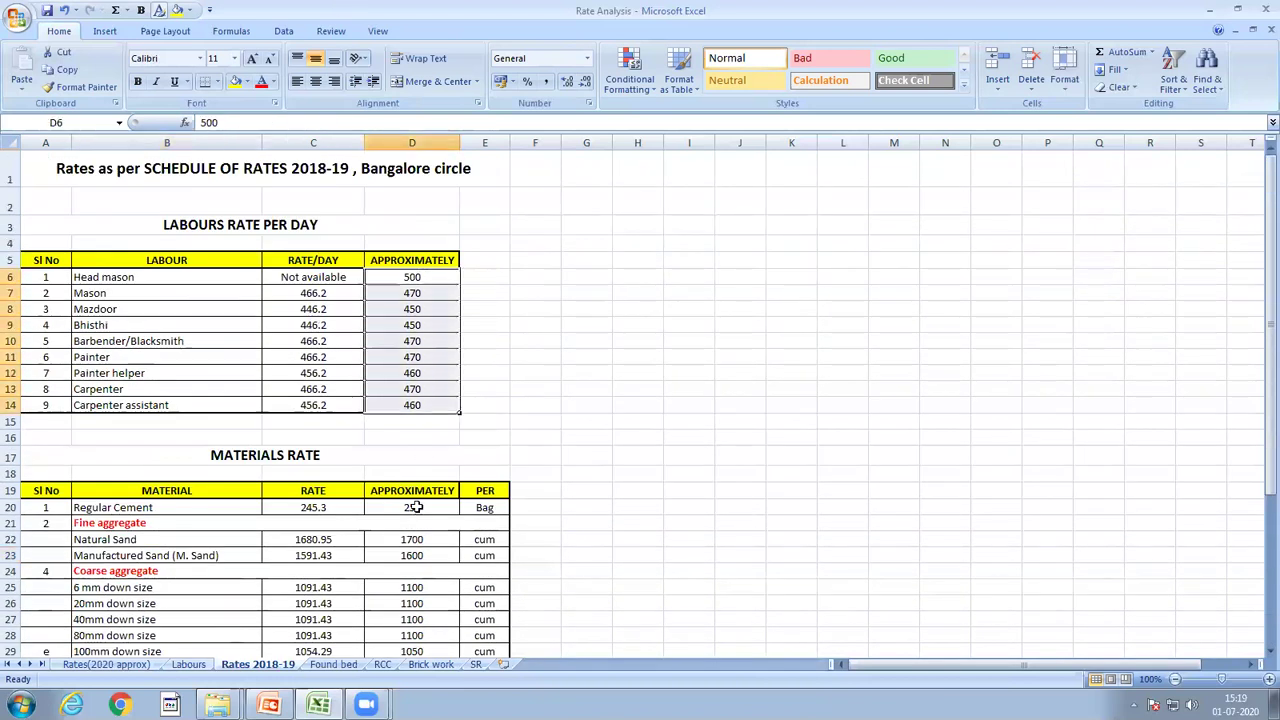
click(637, 635)
scroll(575, 430, down, 5)
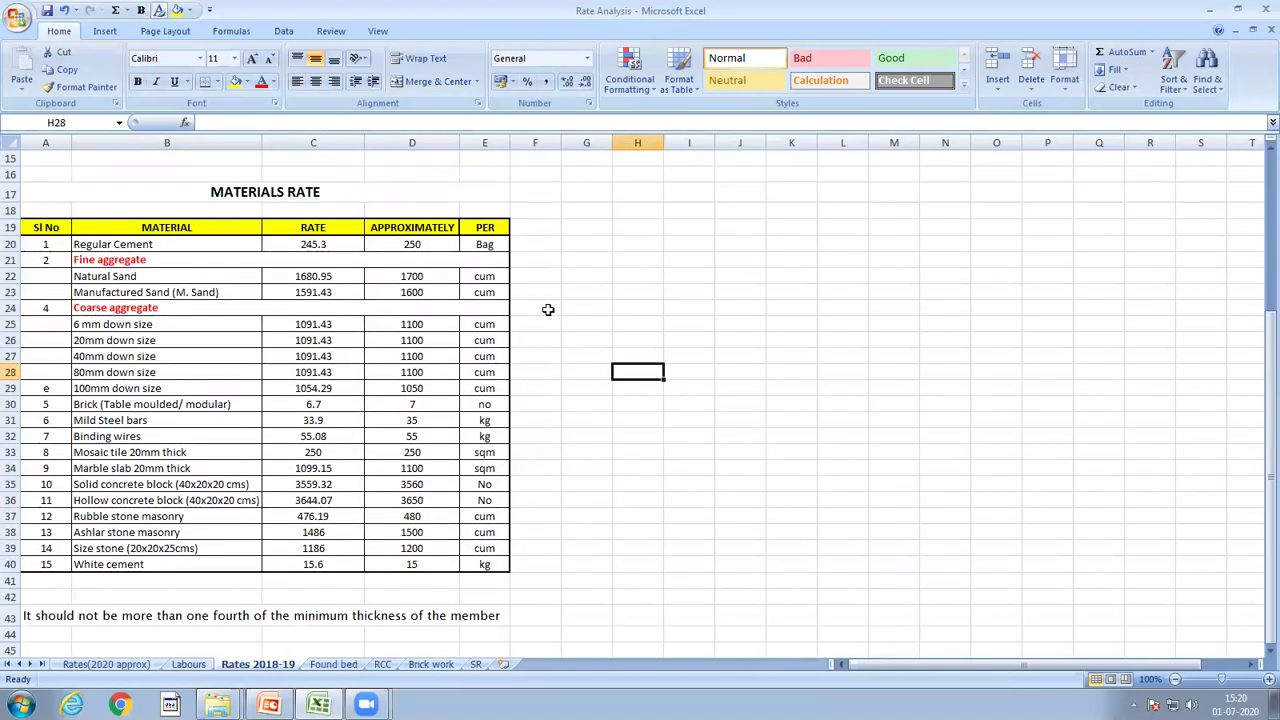
- Recheck the labour and materials rate tables, and open the Found bed sheet to read question Q. 1 on bed concrete 1:4:8 for foundation
scroll(600, 417, up, 5)
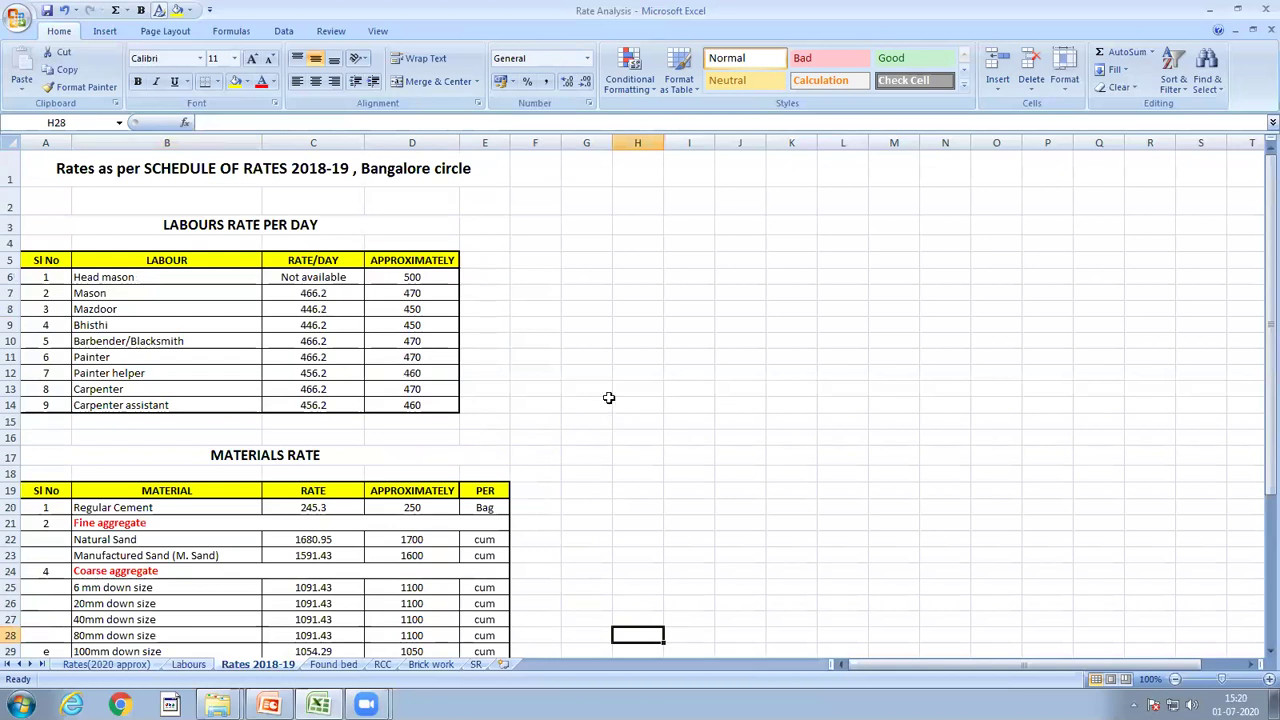
scroll(657, 495, down, 5)
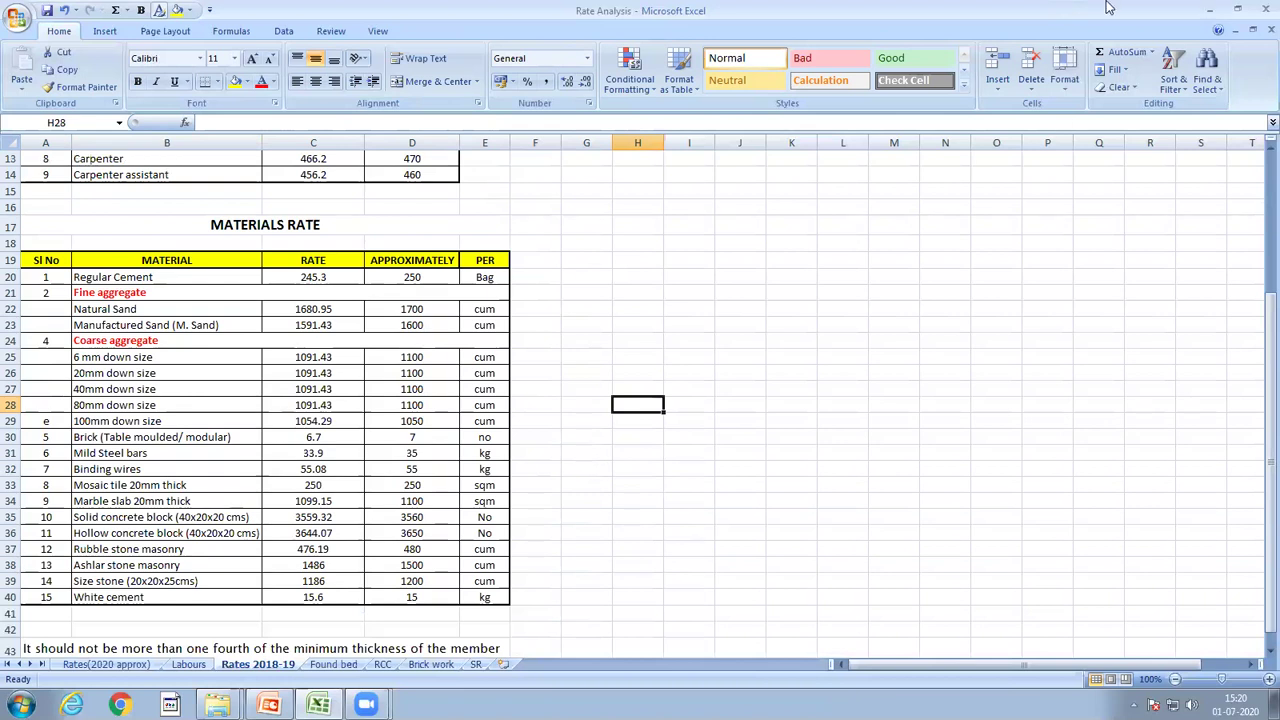
click(334, 665)
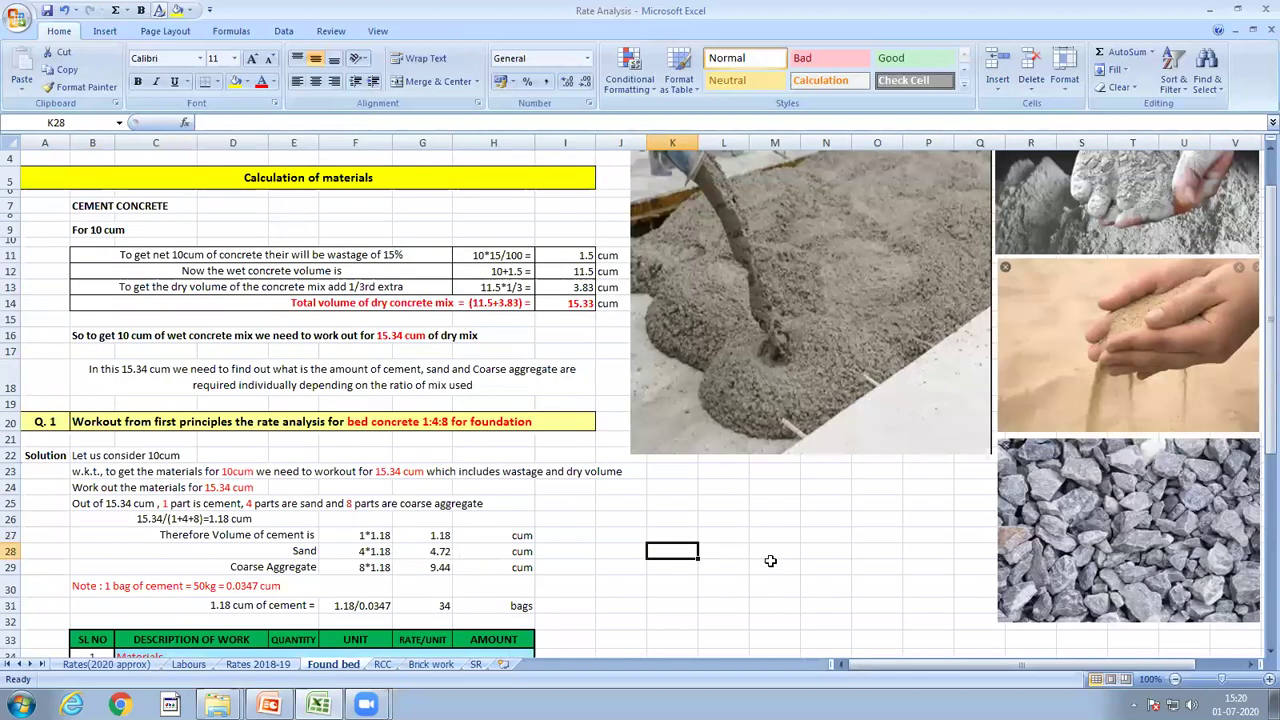
scroll(210, 166, up, 1)
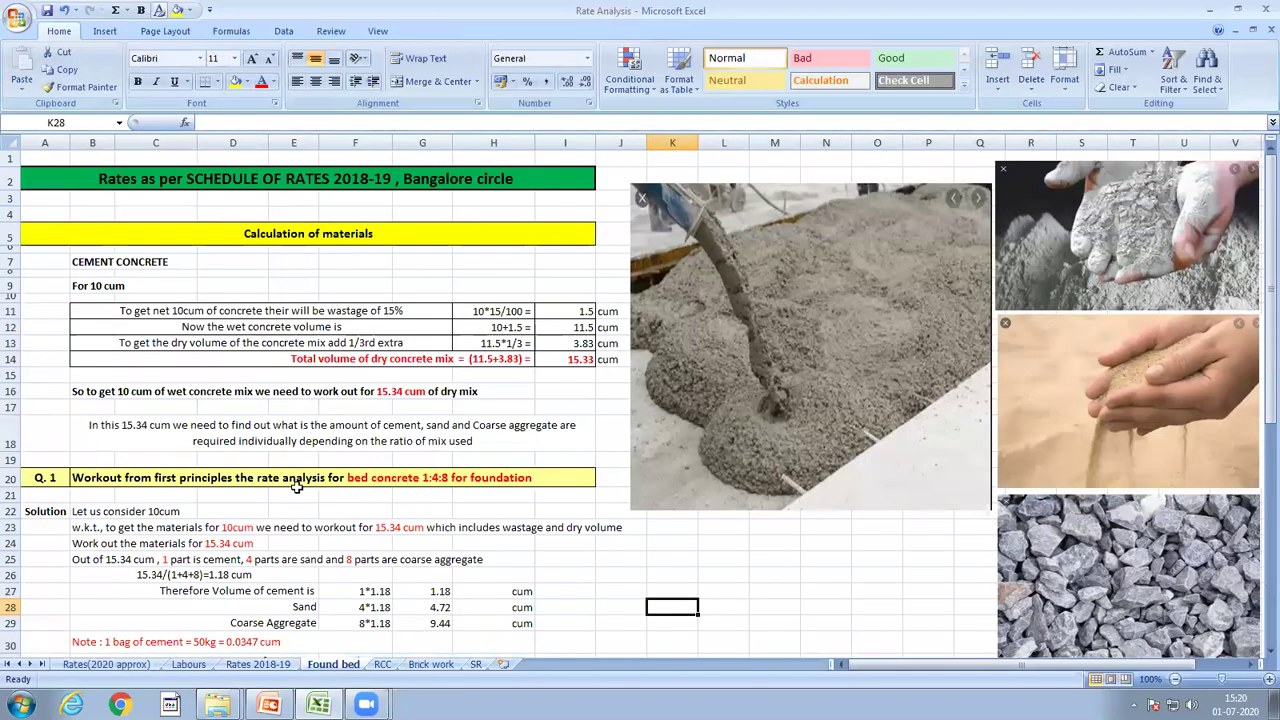
click(10, 478)
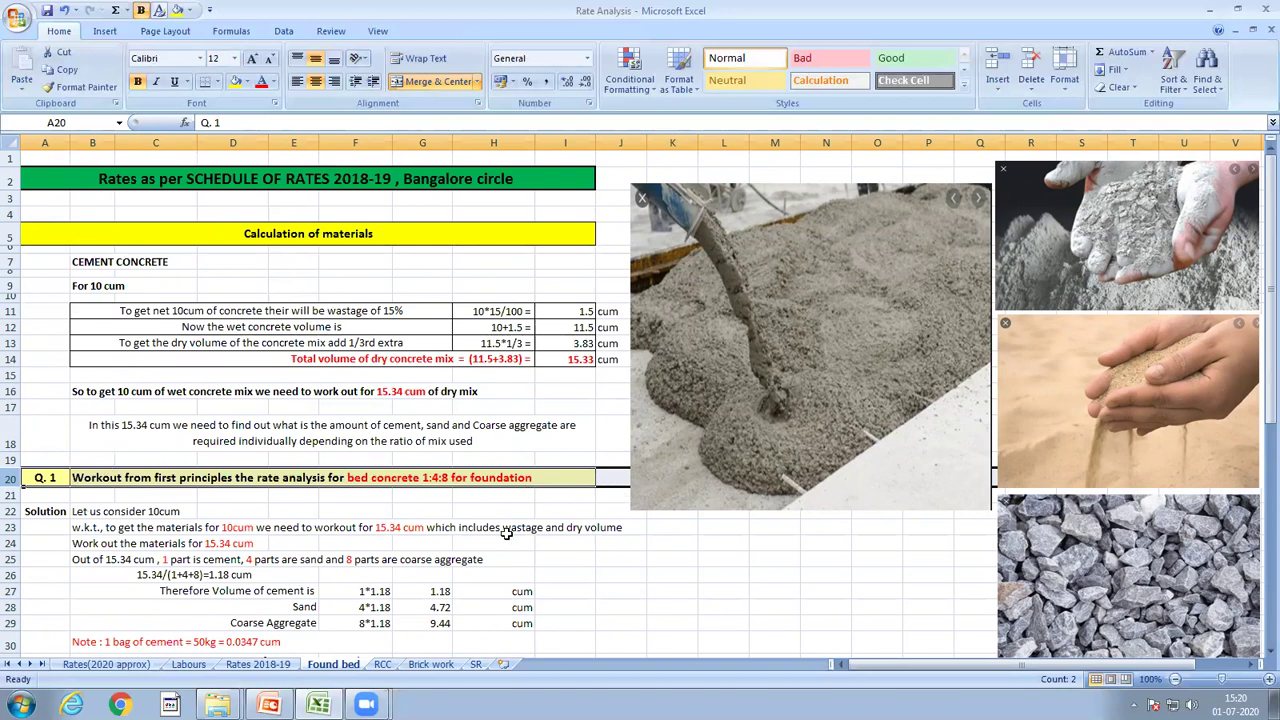
click(780, 607)
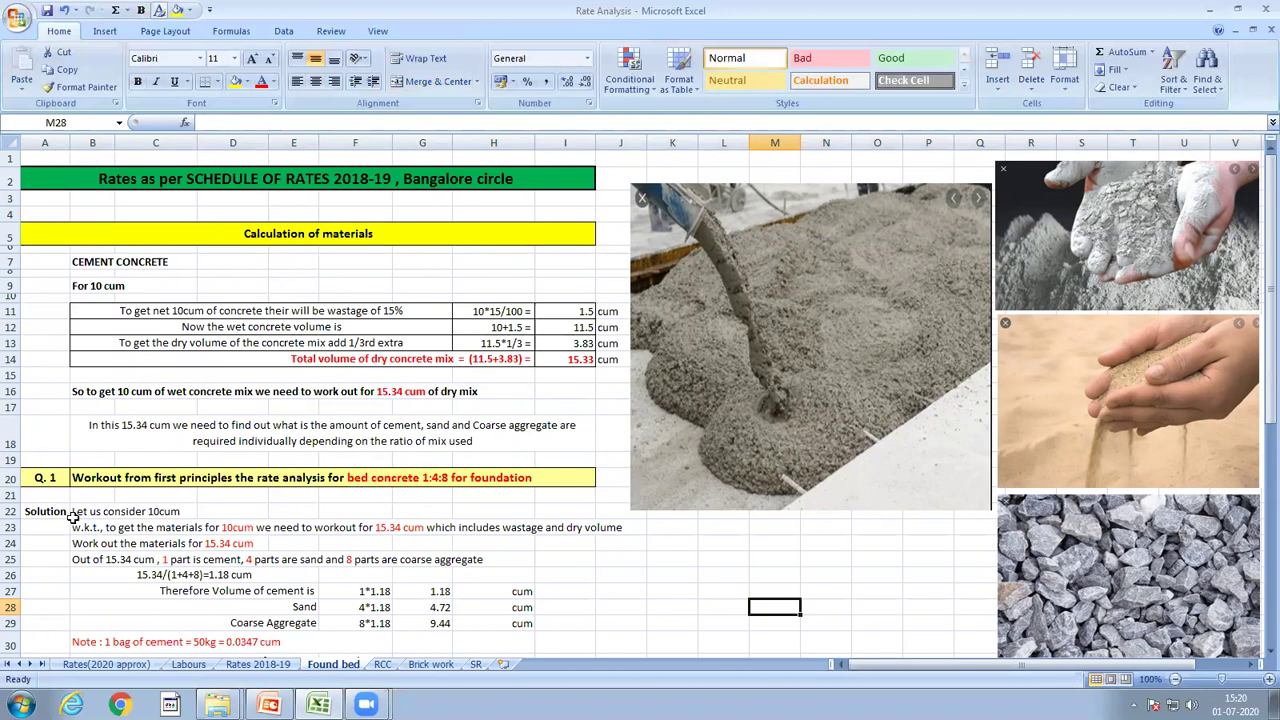
click(392, 480)
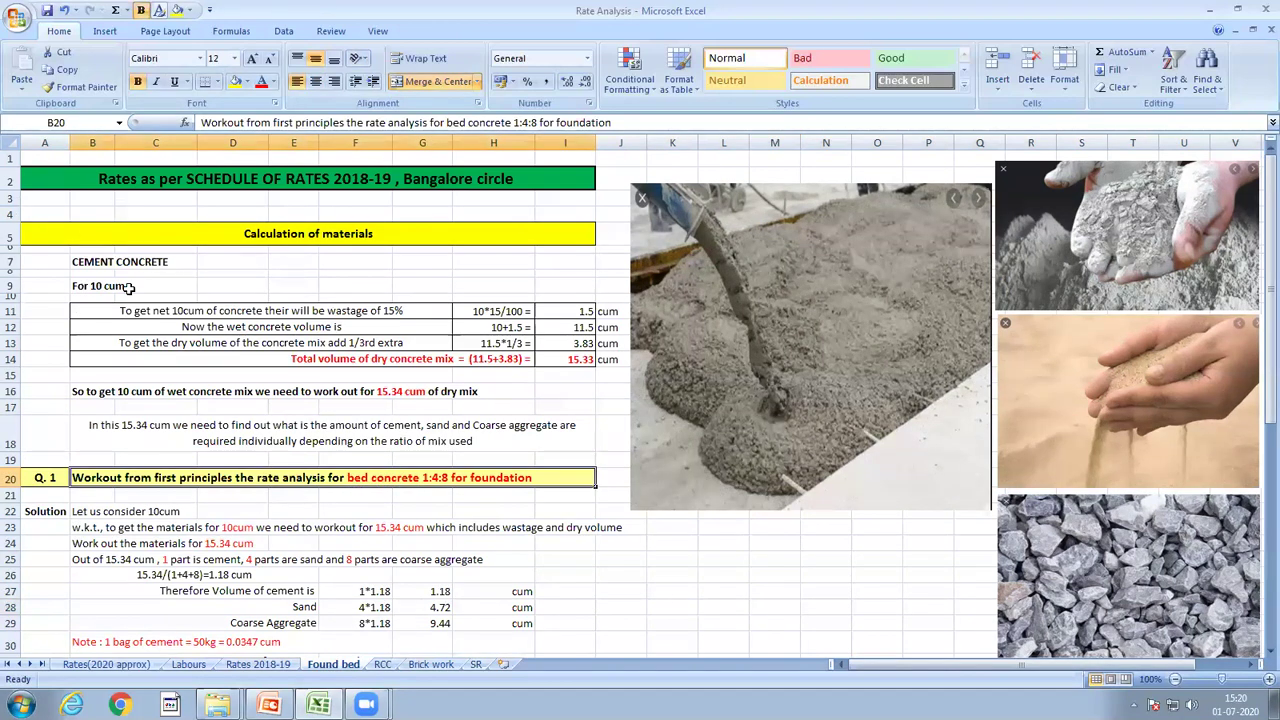
- Examine the 10 cum basis of the cement concrete calculation and the rate per cum worked out below the cost table
click(76, 290)
click(157, 284)
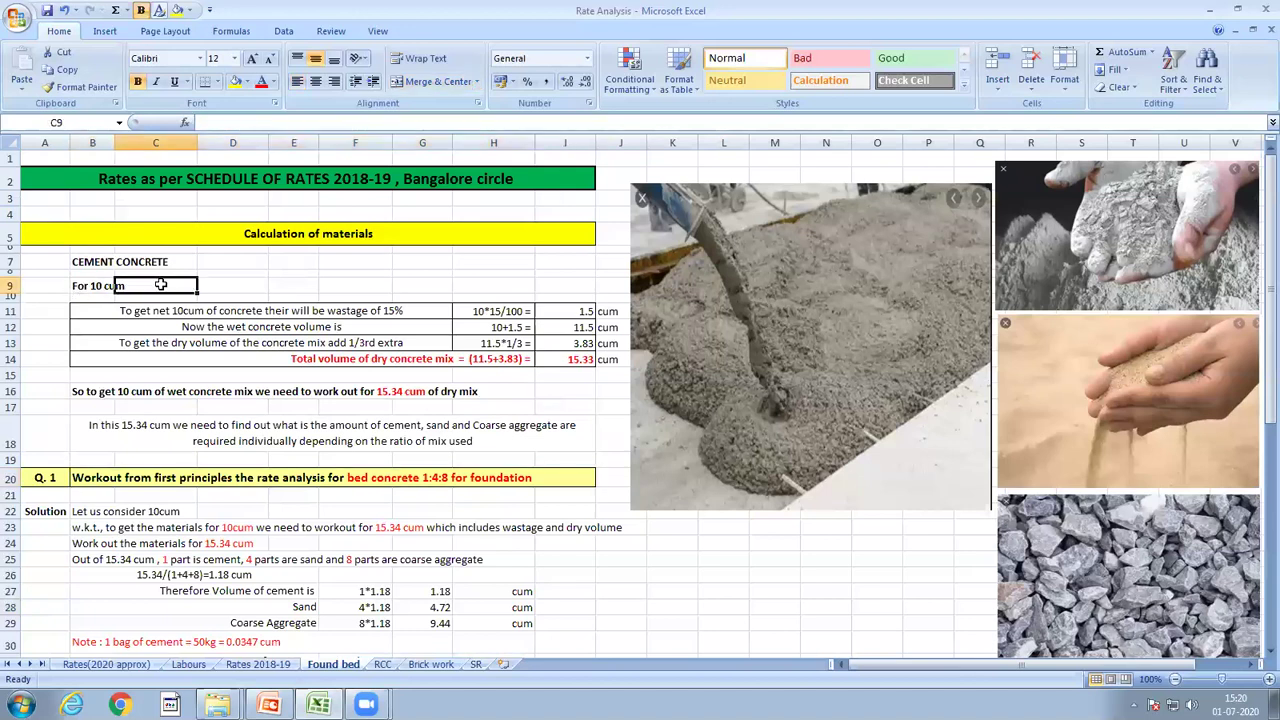
click(108, 286)
double_click(93, 286)
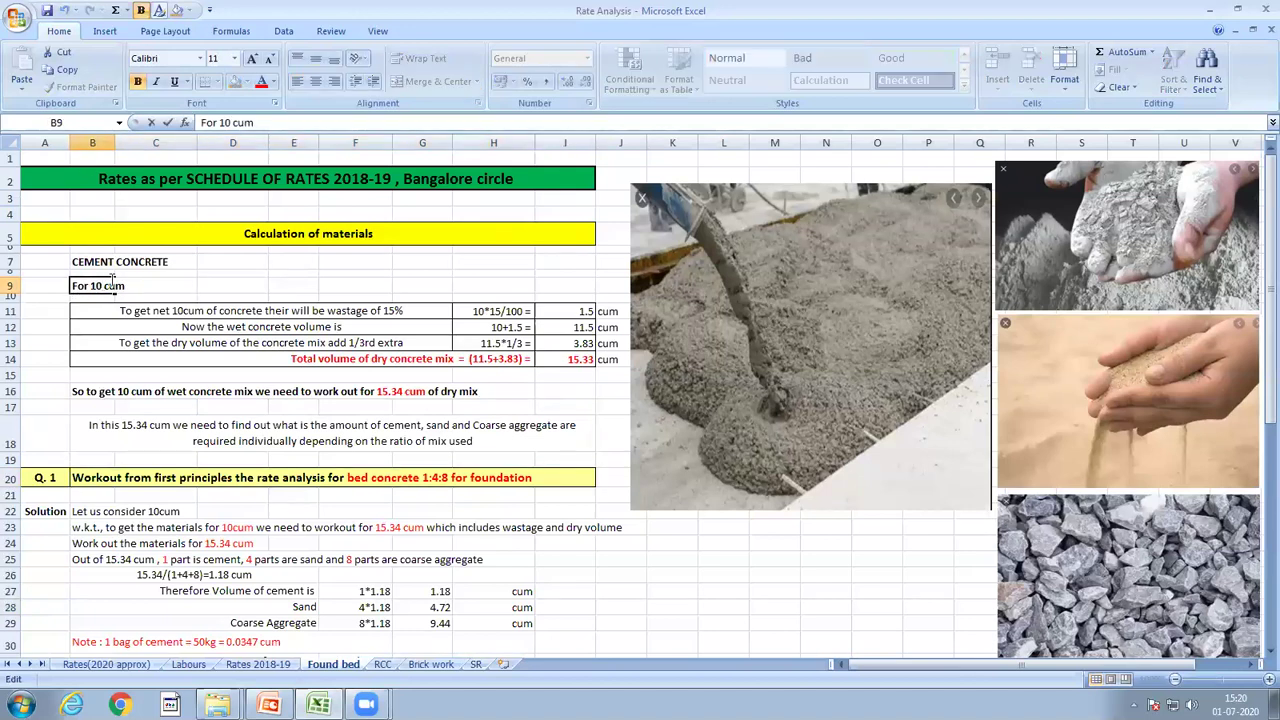
scroll(395, 580, down, 11)
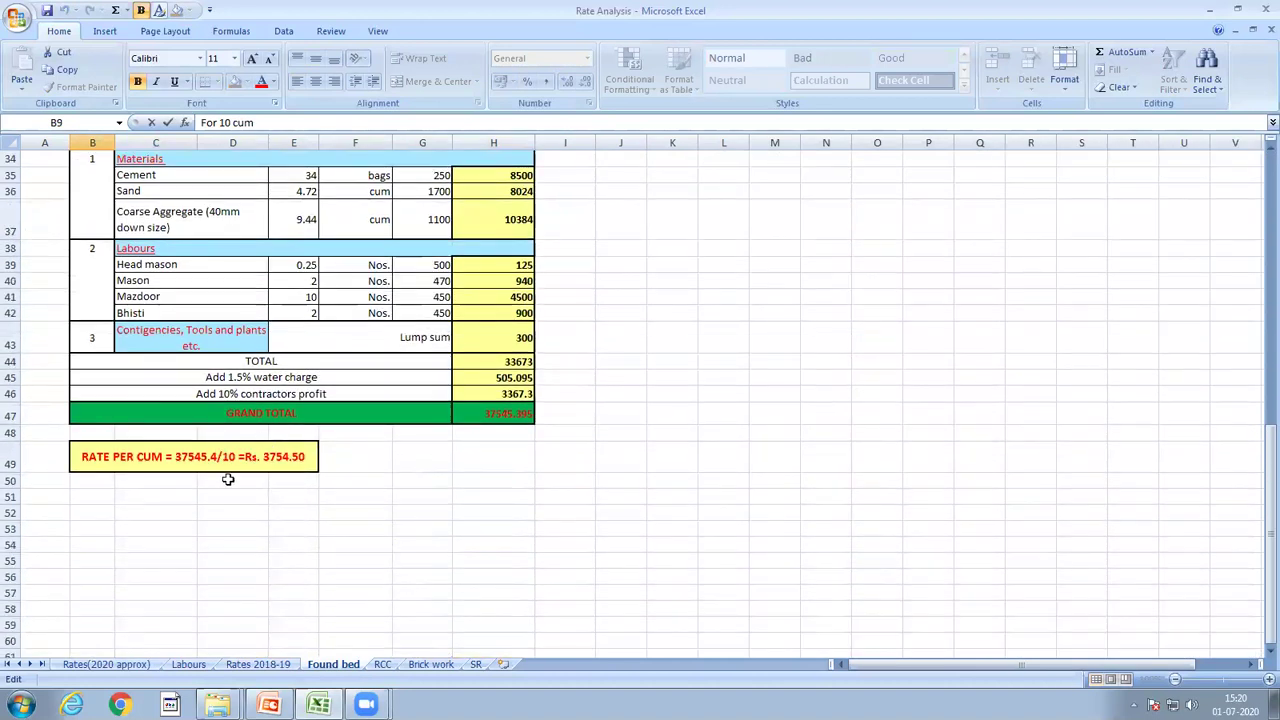
scroll(740, 430, up, 11)
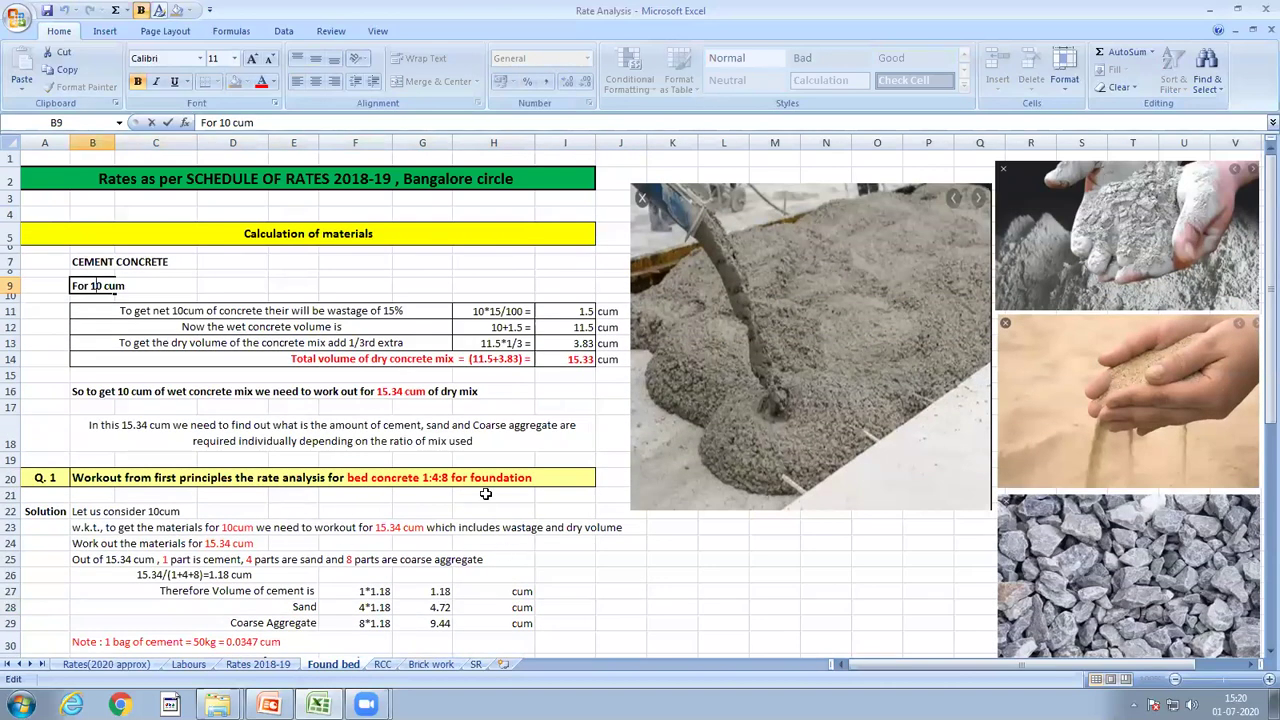
- Reread question Q. 1, the CEMENT CONCRETE heading and its 10 cum basis, and look at the picture of concrete being poured
click(10, 478)
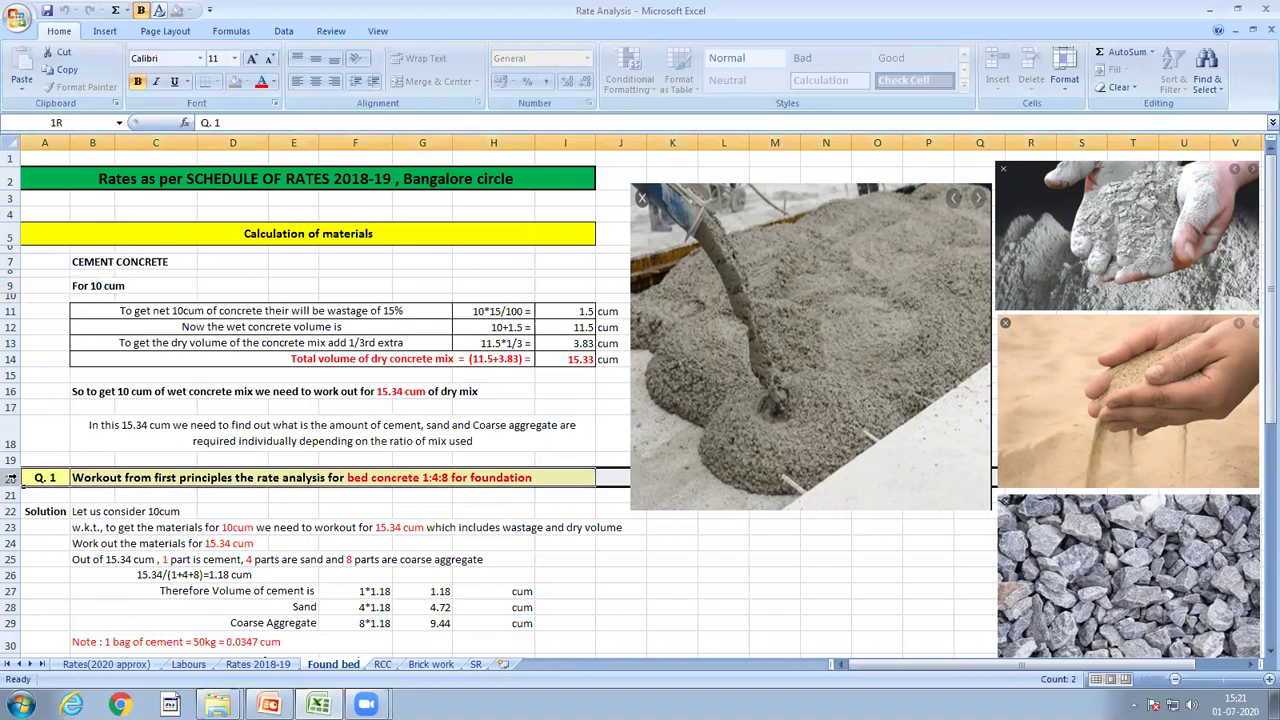
drag(83, 491, 100, 481)
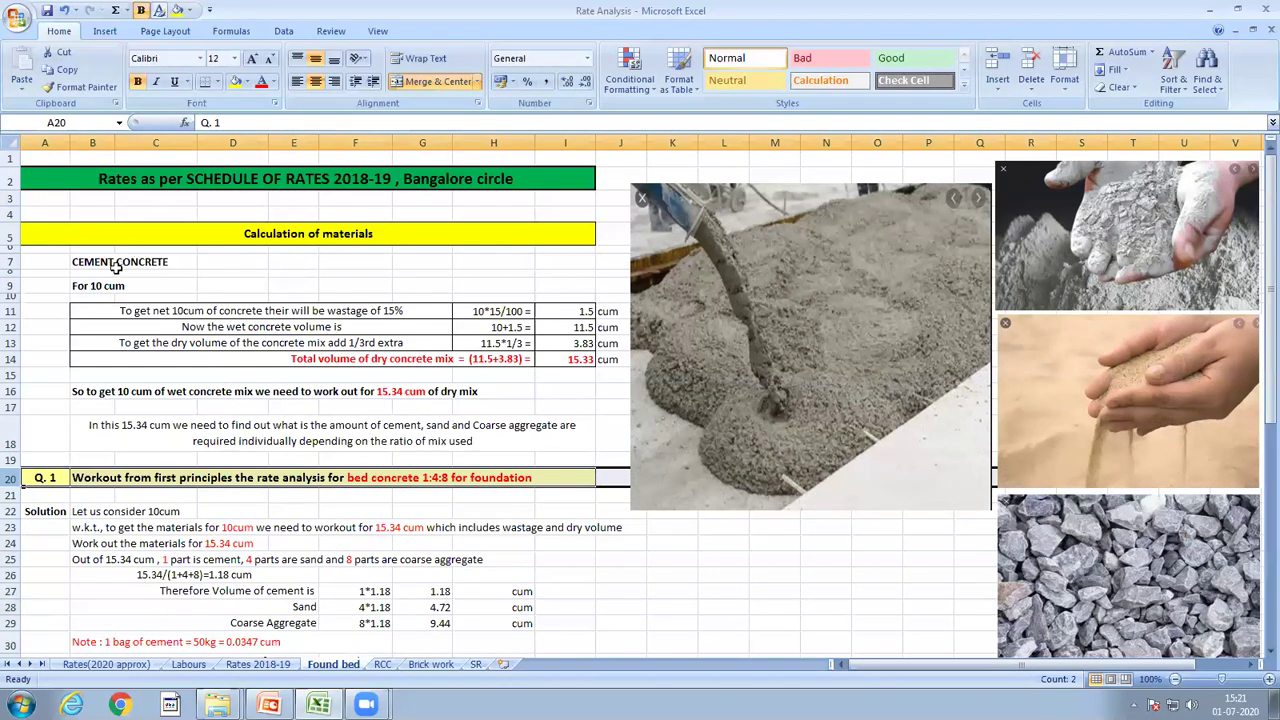
click(12, 261)
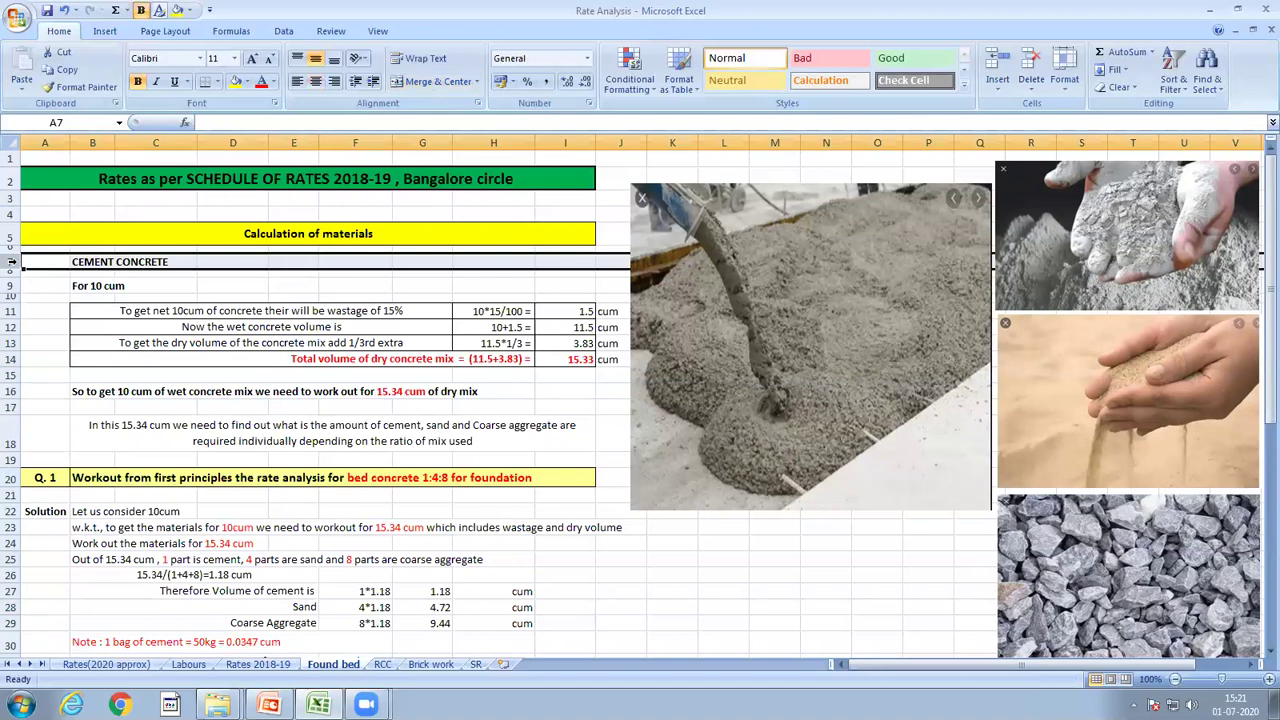
click(80, 286)
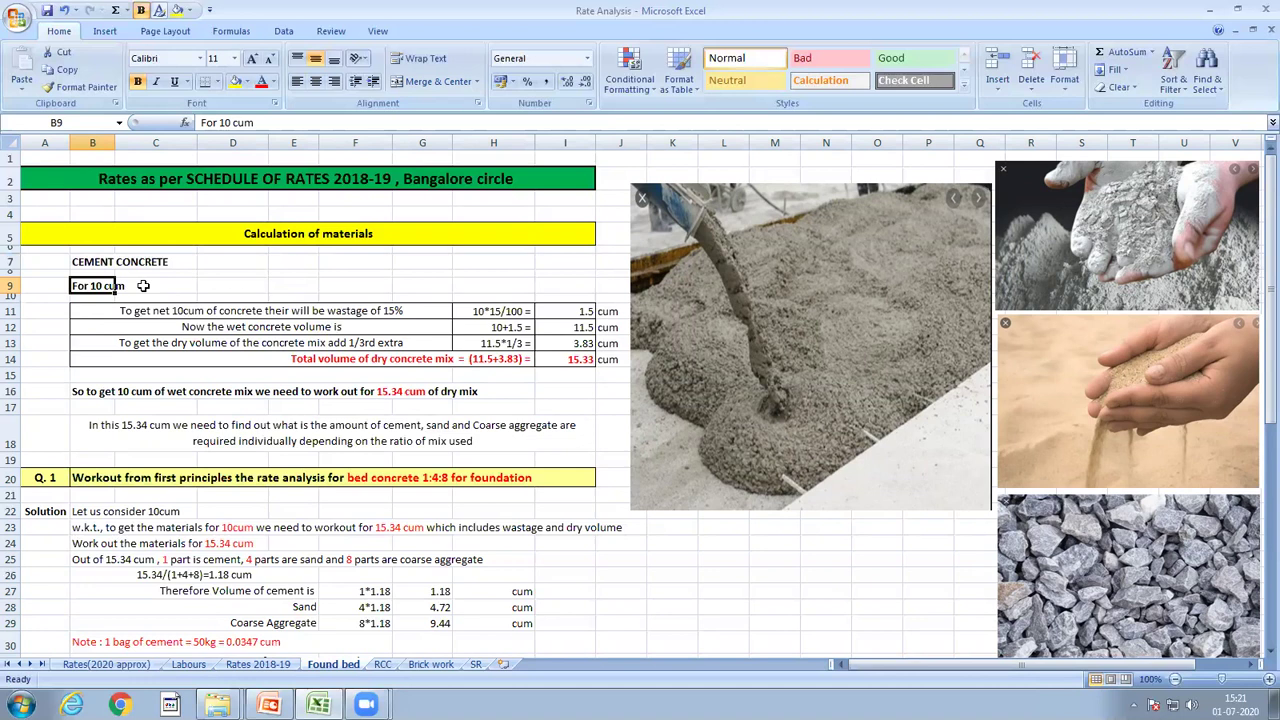
click(801, 362)
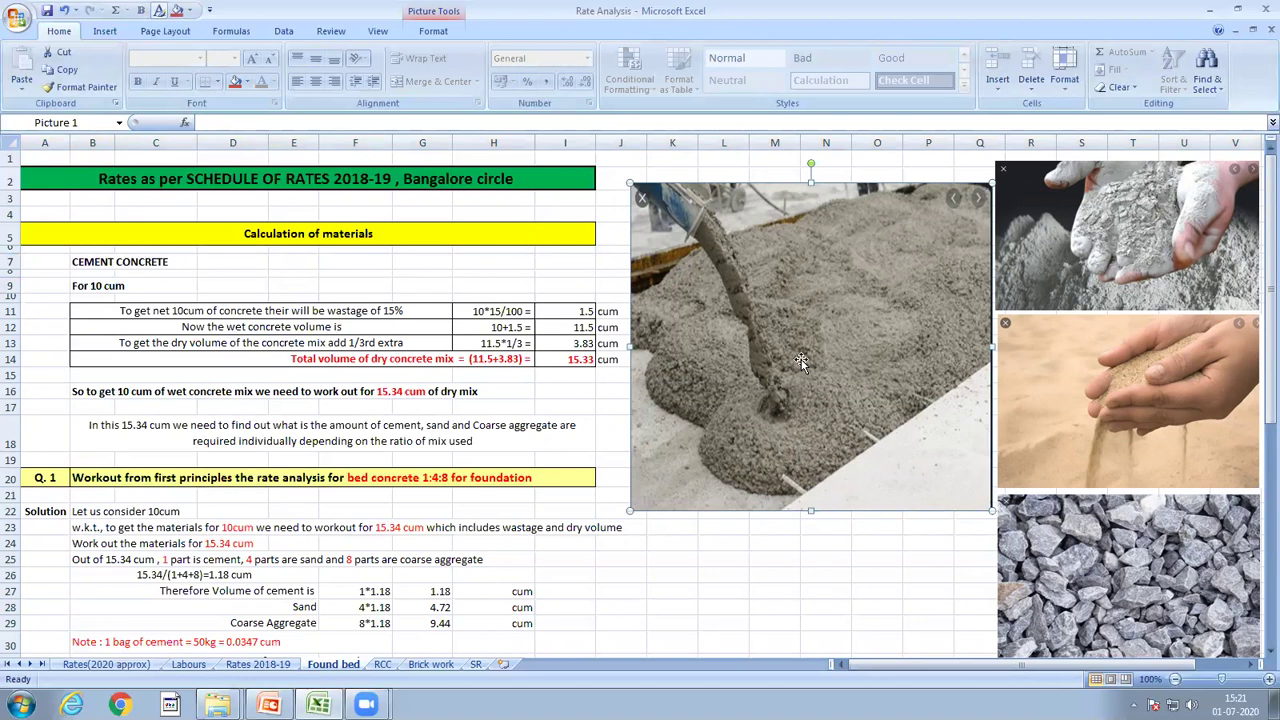
- Examine the wastage, wet concrete volume and 1/3rd extra dry volume rows of the 10 cum calculation
click(133, 311)
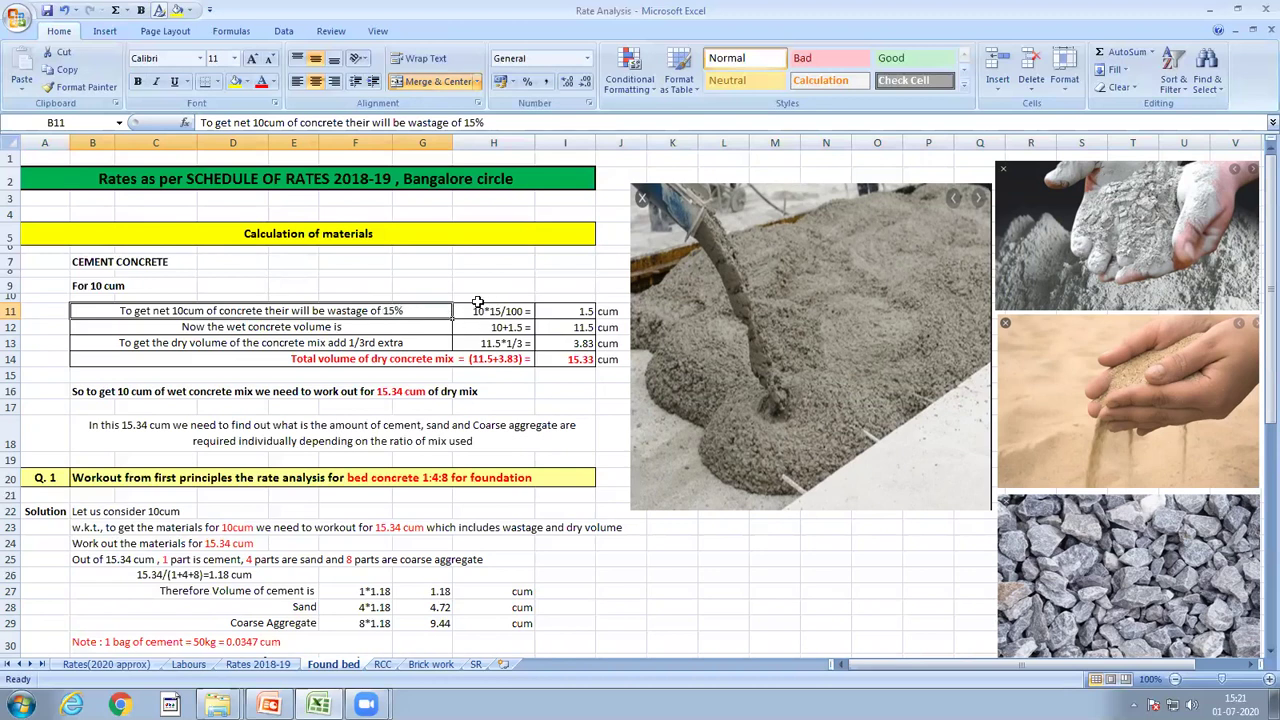
click(573, 328)
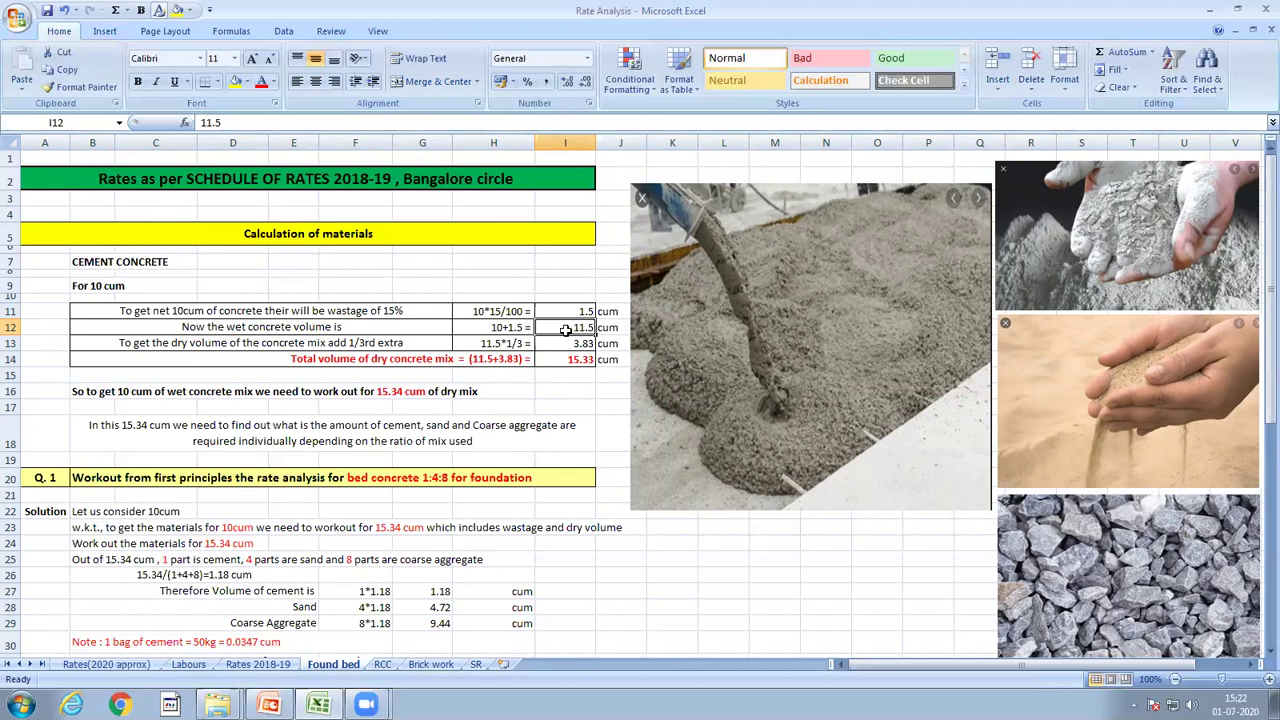
click(310, 342)
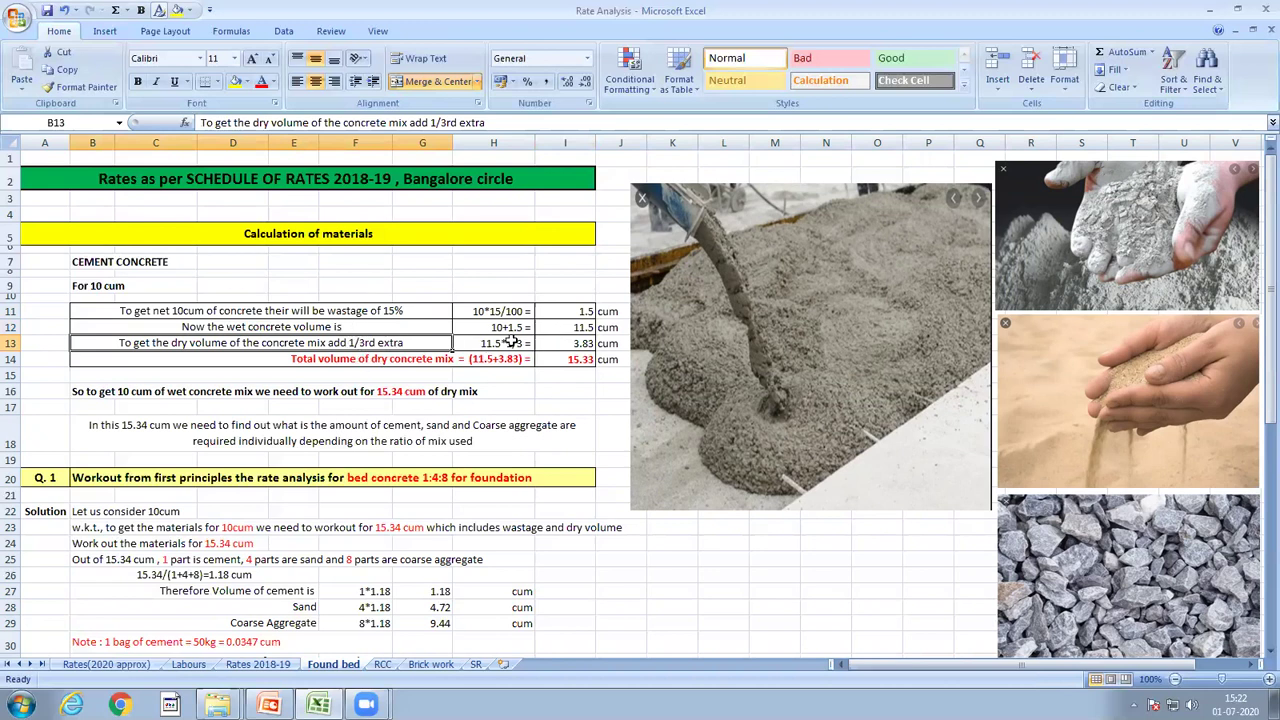
click(557, 341)
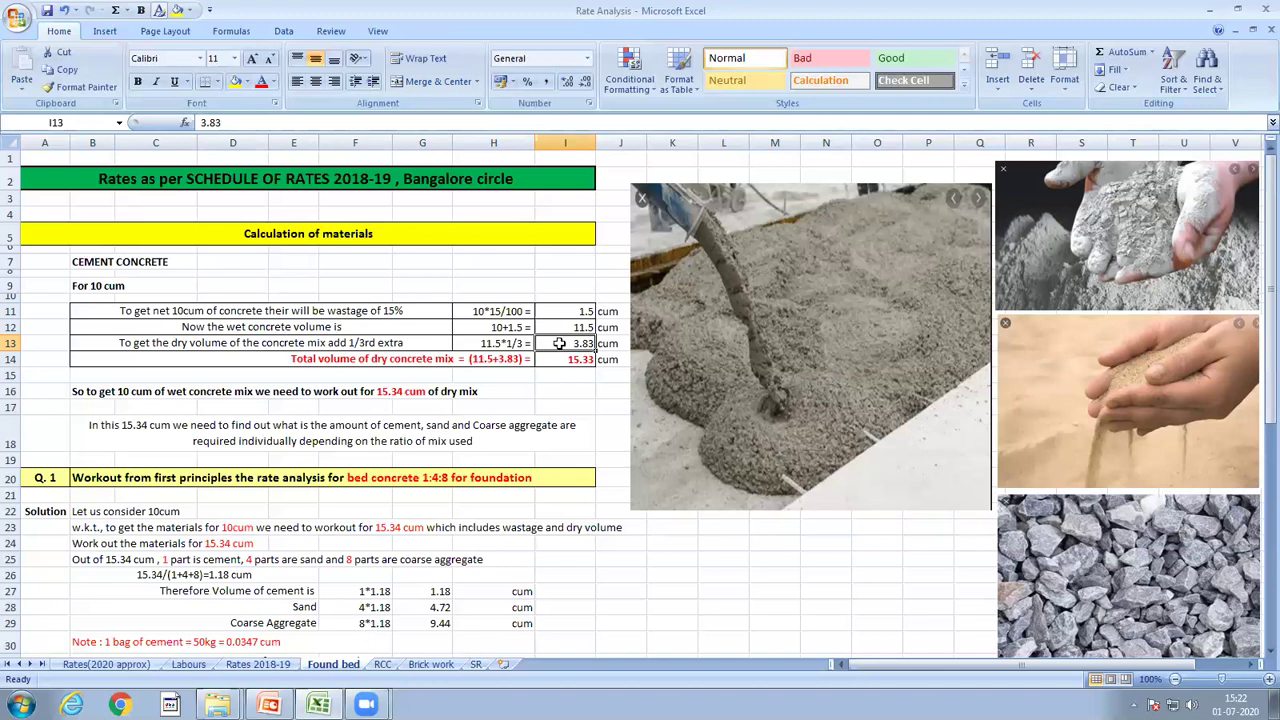
- Retrace the dry volume calculation from the 10 cum basis through the 1/3rd extra to the total volume of dry concrete mix
click(121, 286)
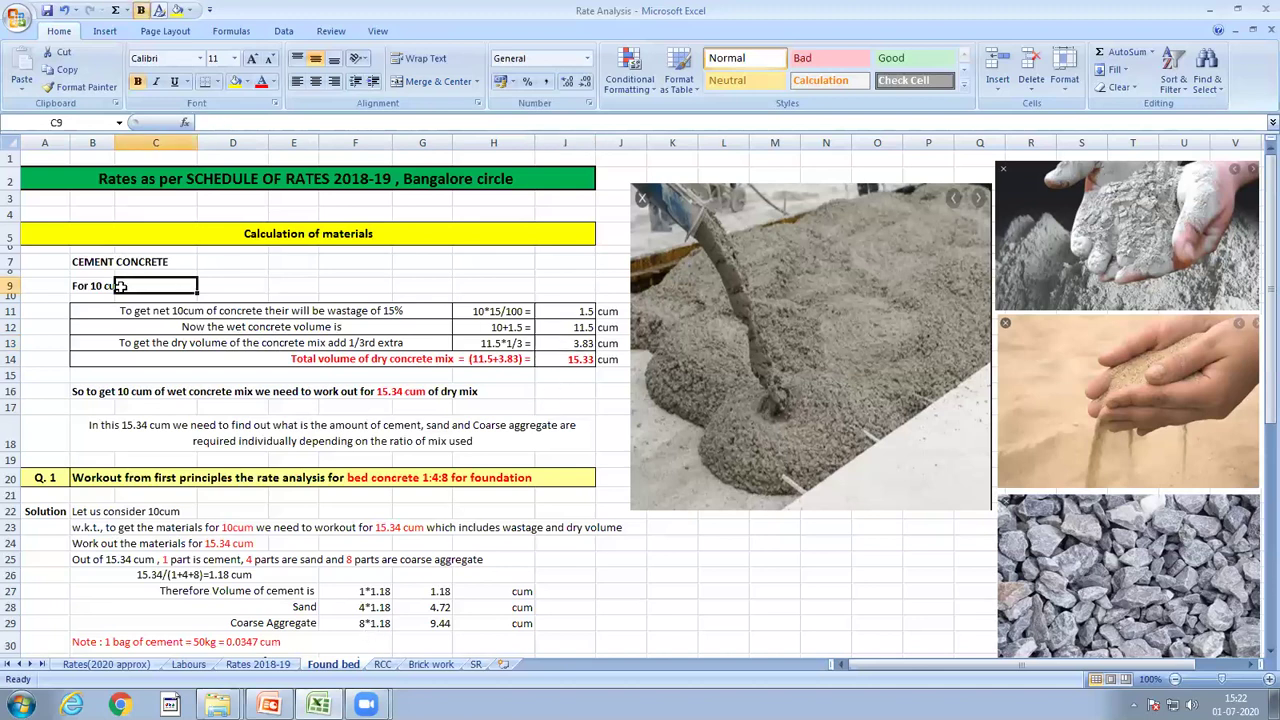
double_click(388, 343)
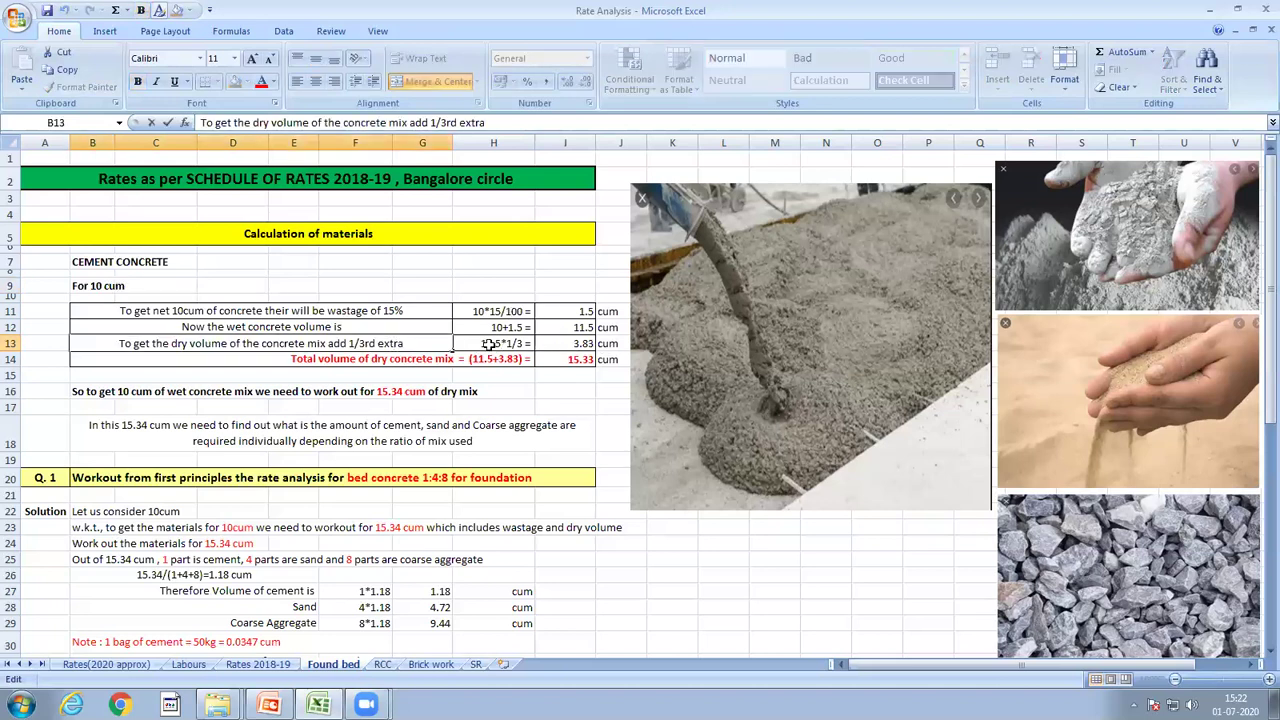
double_click(488, 343)
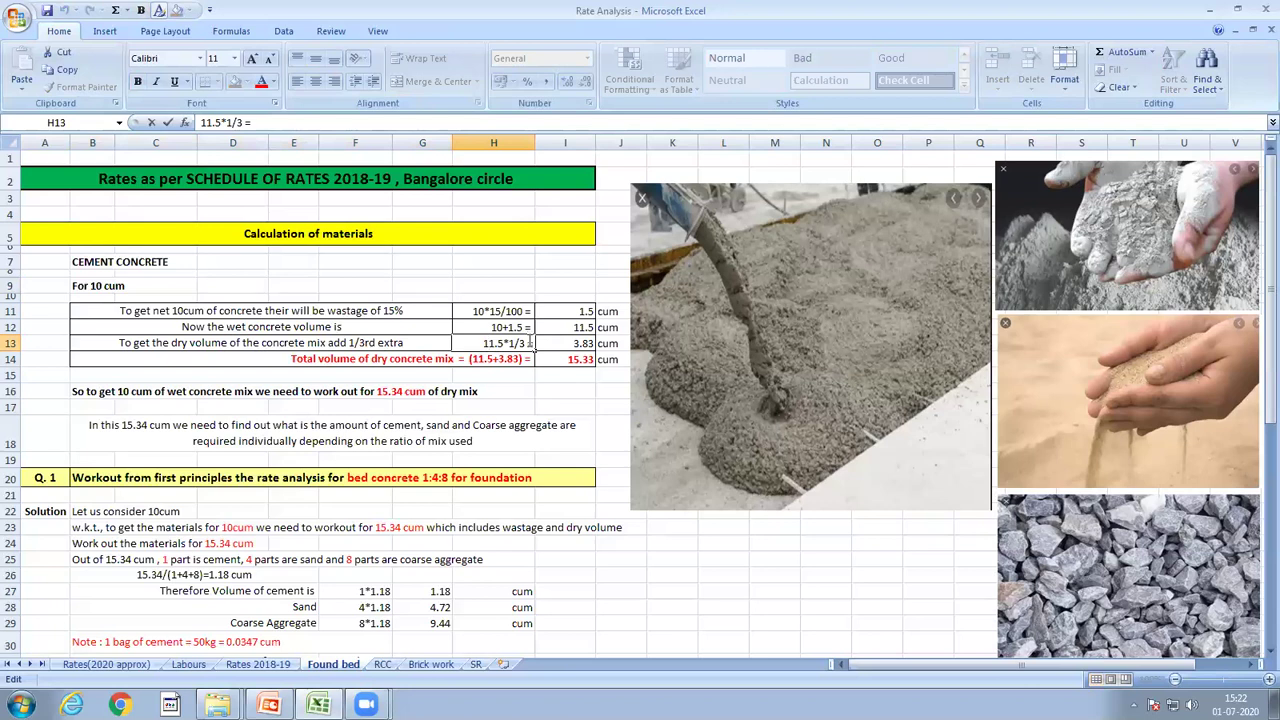
click(578, 327)
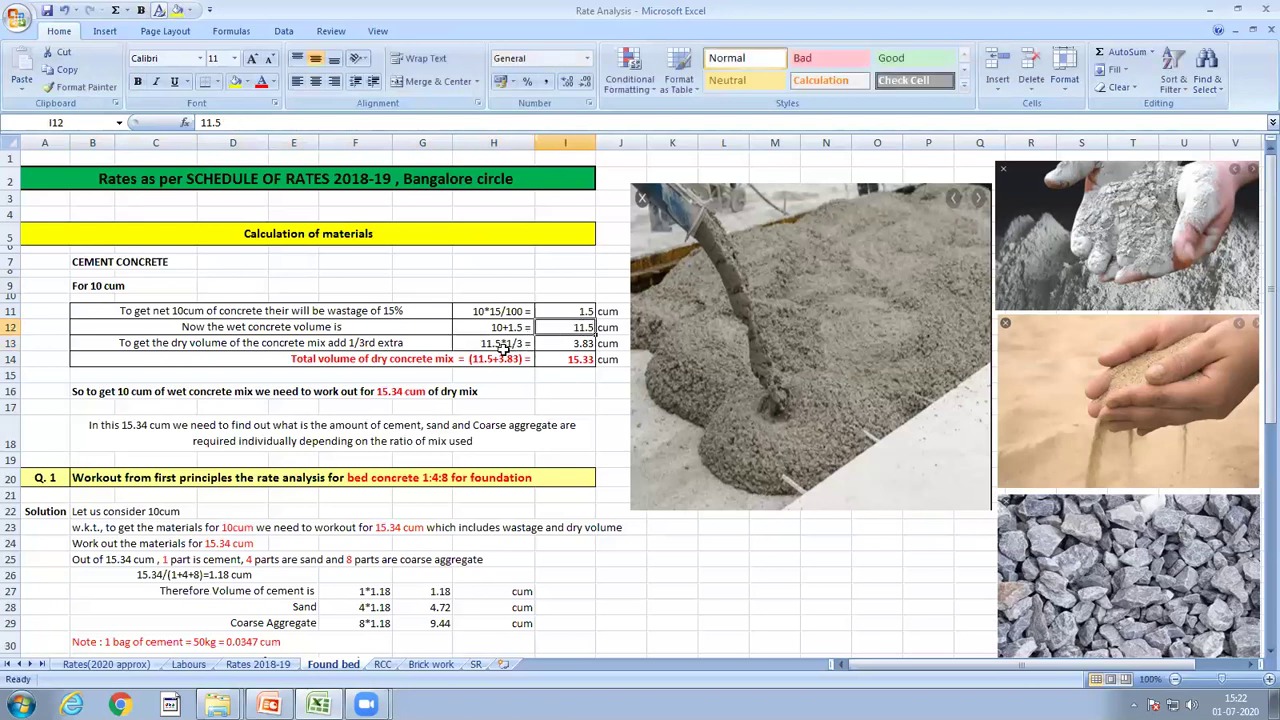
click(576, 344)
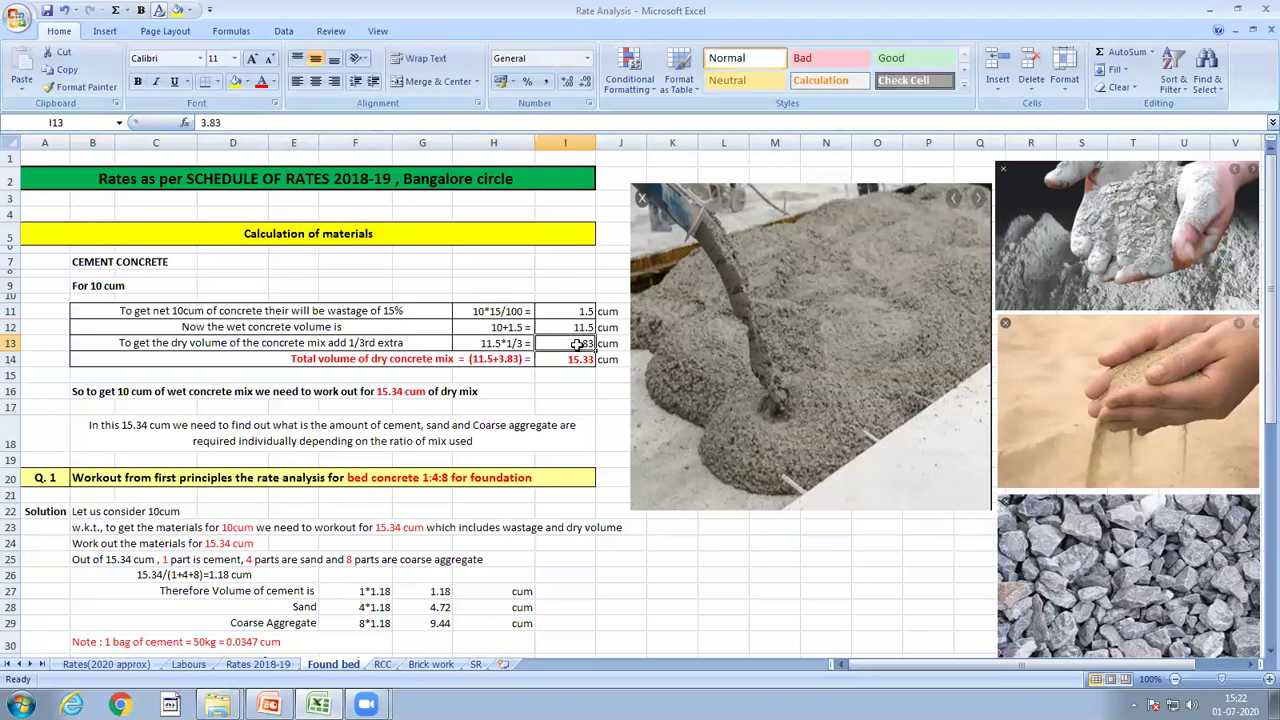
click(563, 360)
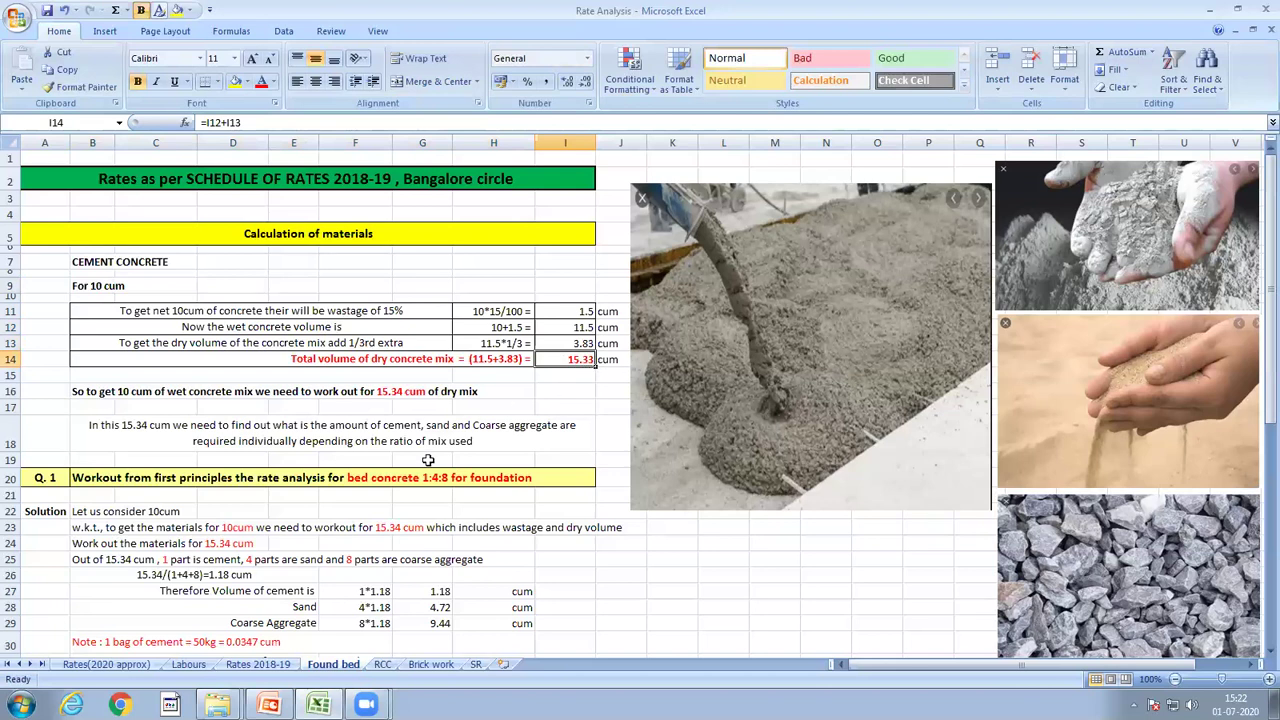
- Read the conclusion on the dry mix needed for 10 cum and the note on finding cement, sand and coarse aggregate amounts individually
click(403, 394)
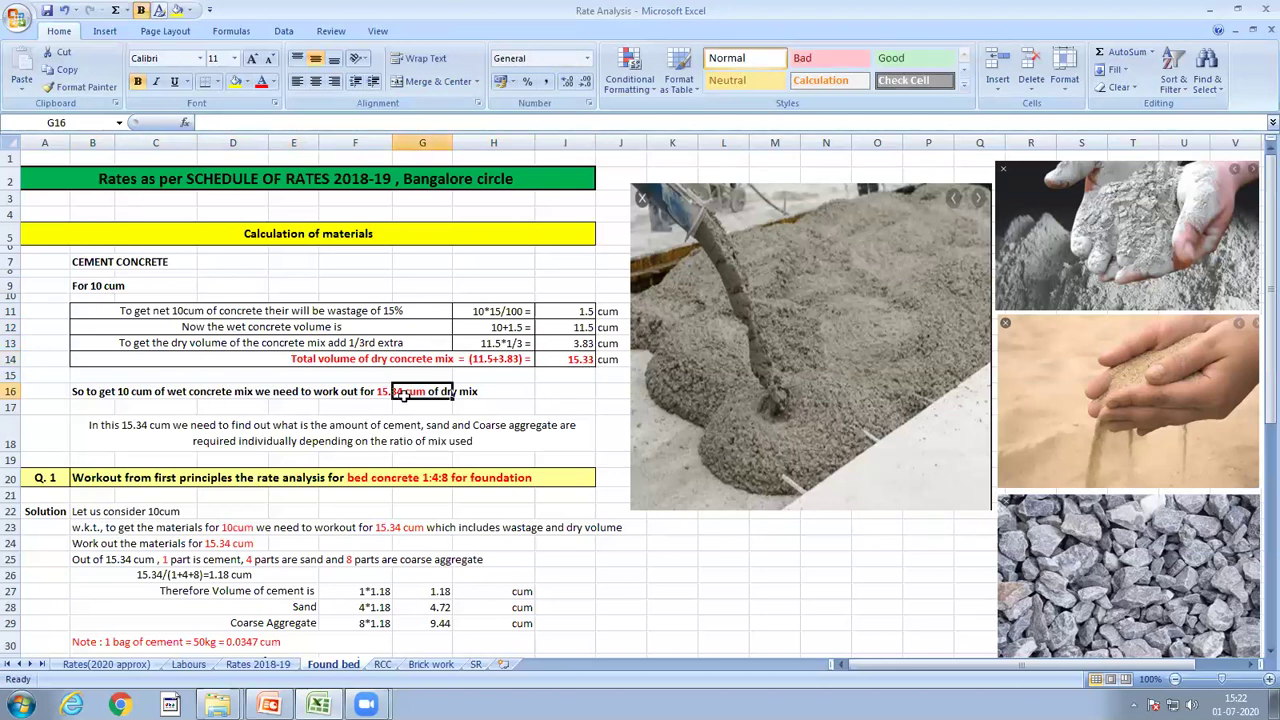
click(403, 421)
click(10, 391)
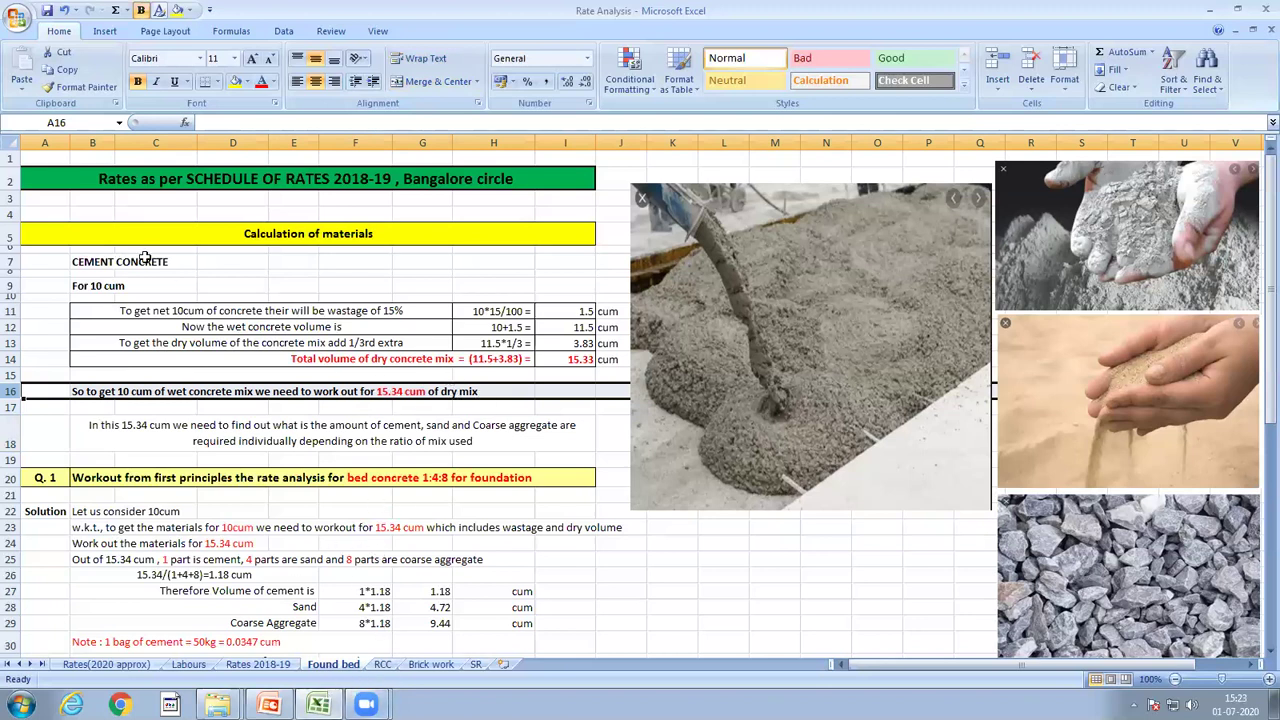
click(93, 285)
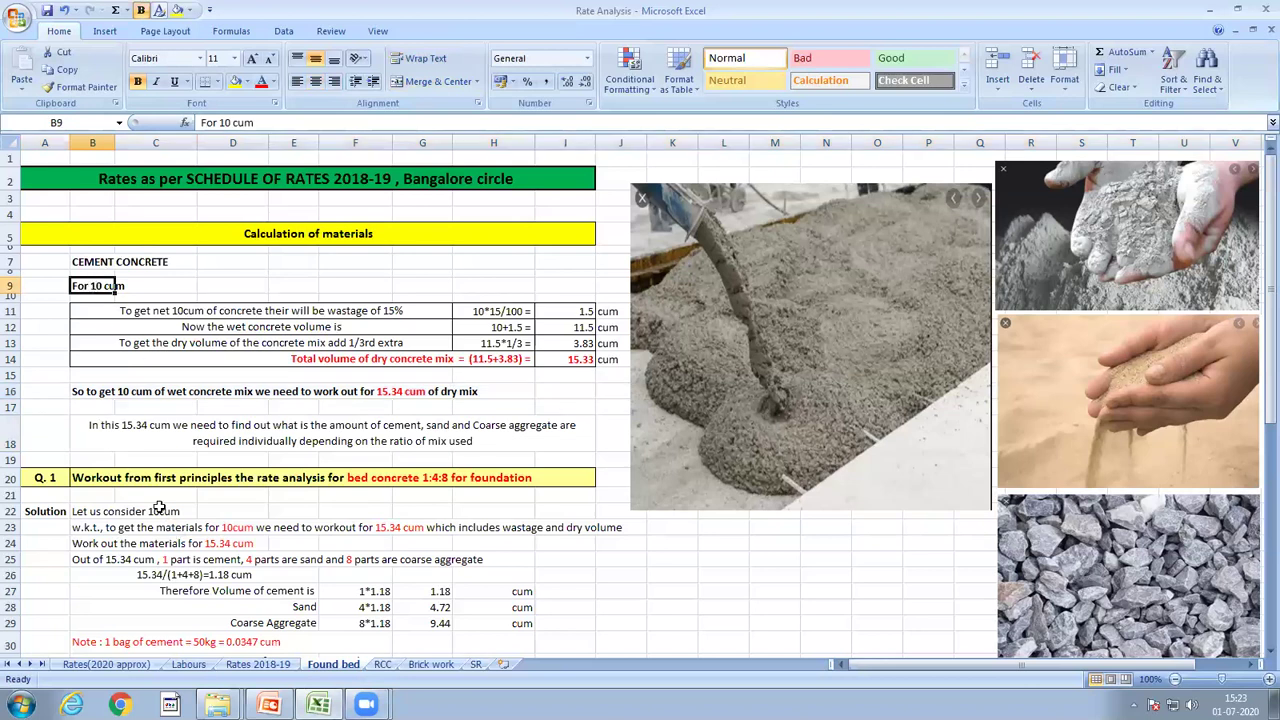
click(93, 434)
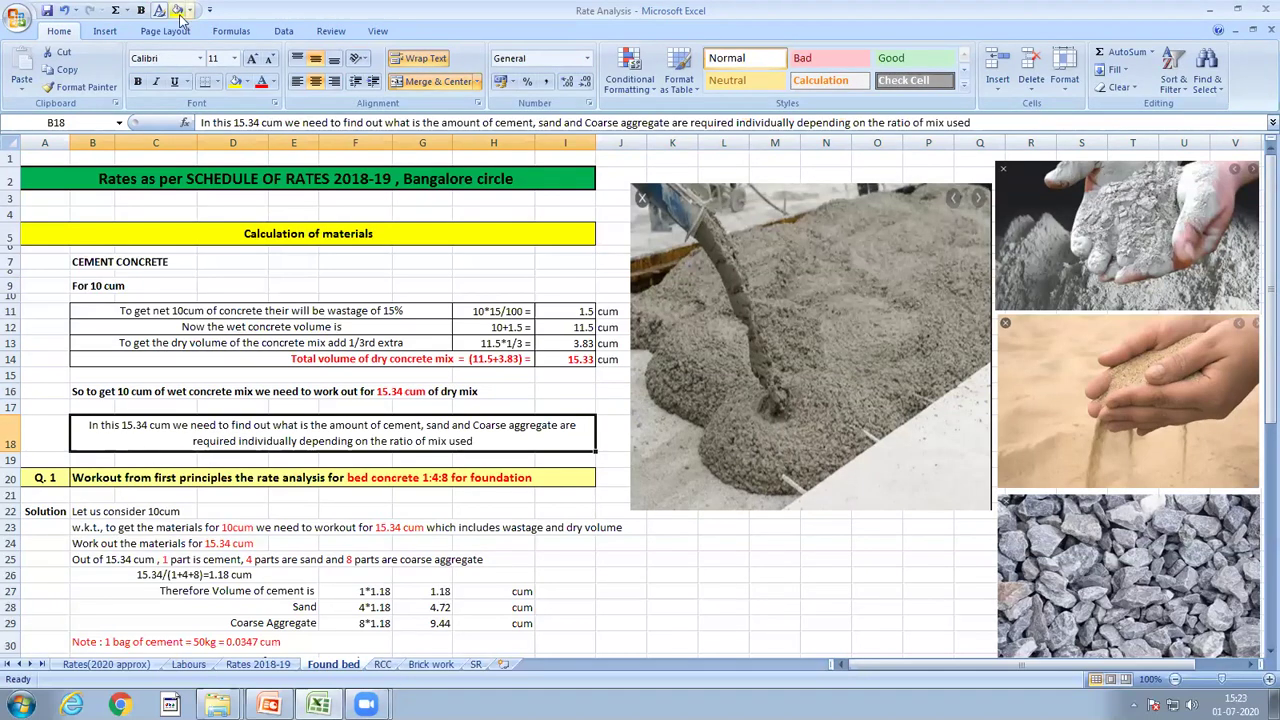
- Look through the Q. 1 solution, from the 10 cum assumption and the material volumes to the materials and labours cost table
scroll(175, 255, down, 4)
scroll(162, 333, down, 2)
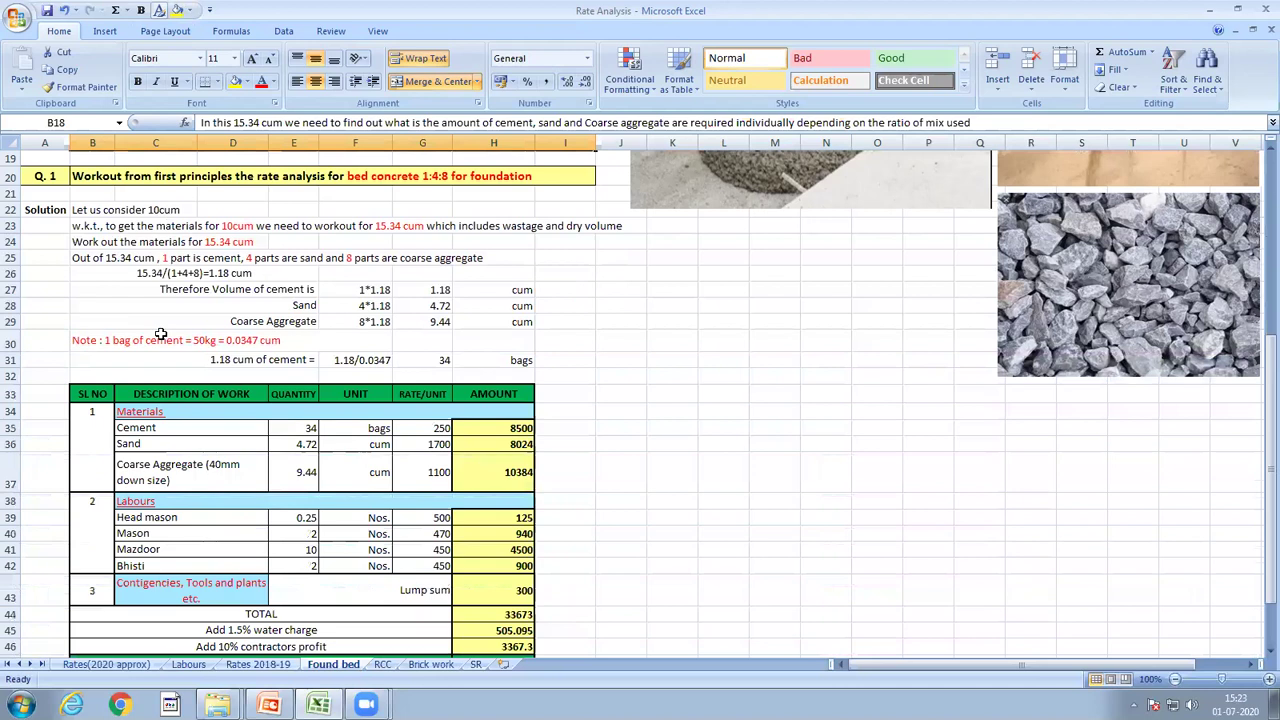
scroll(290, 265, up, 6)
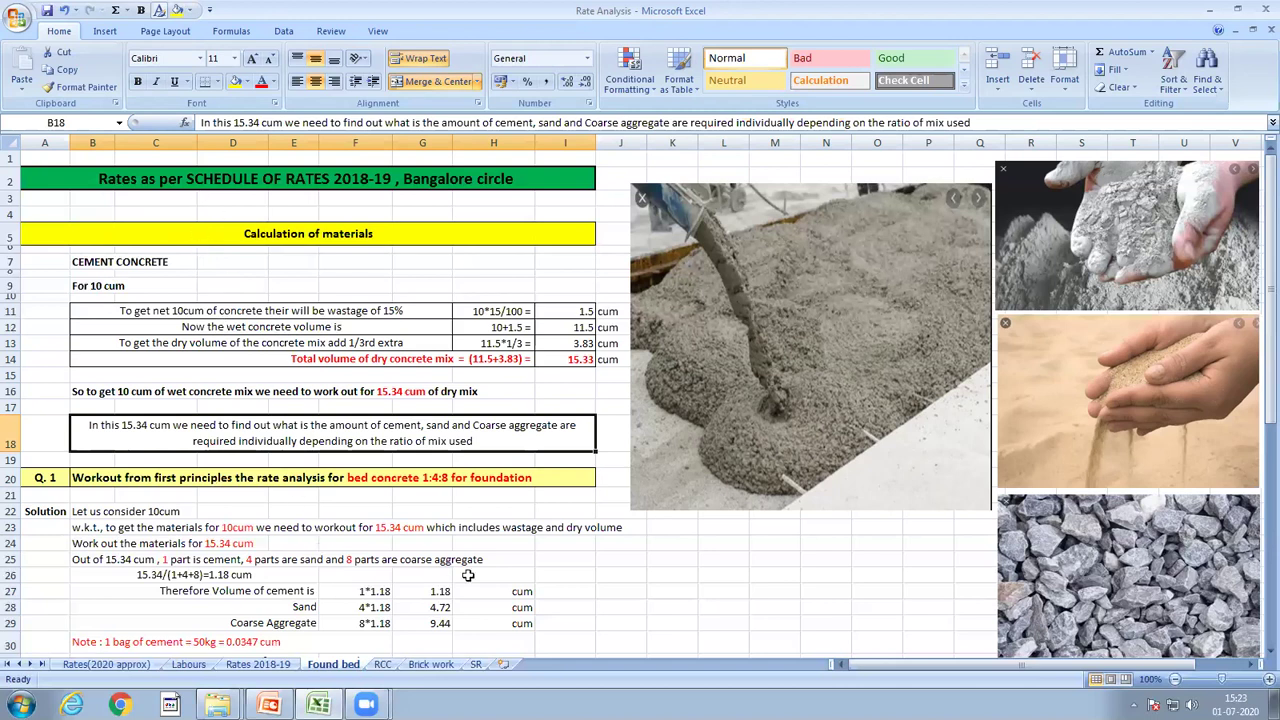
scroll(465, 572, down, 4)
scroll(465, 572, down, 2)
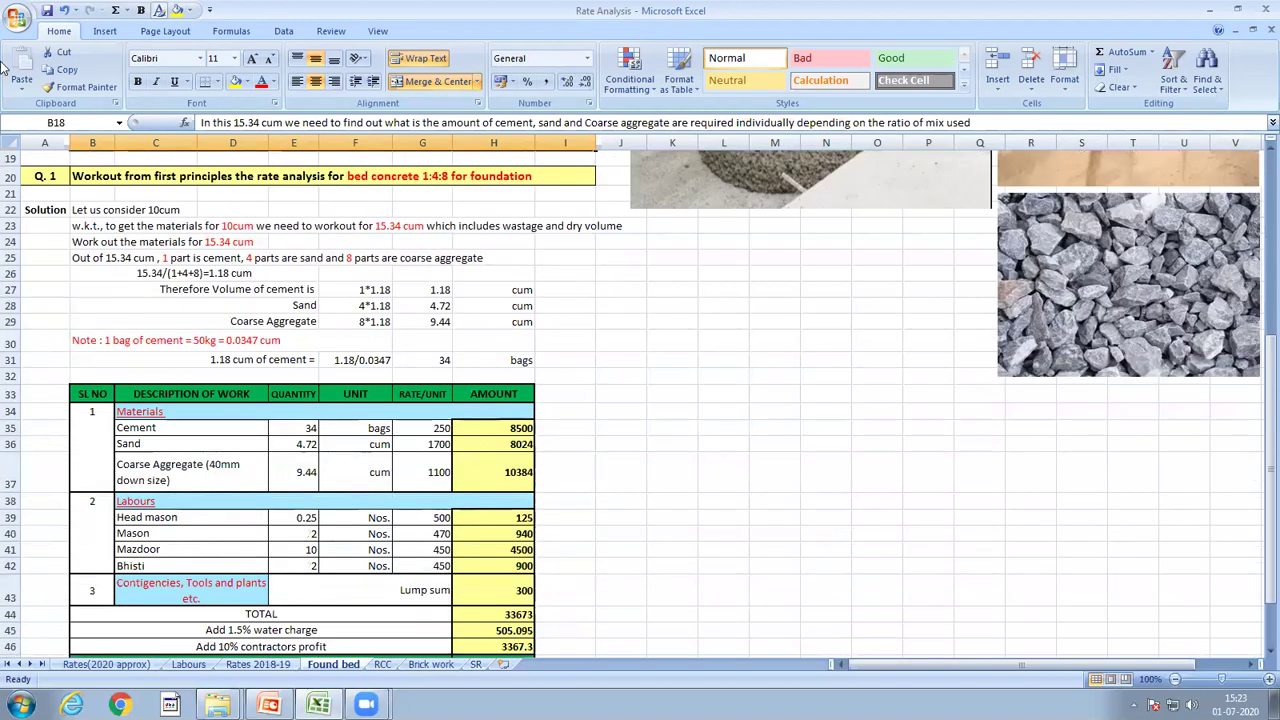
click(133, 211)
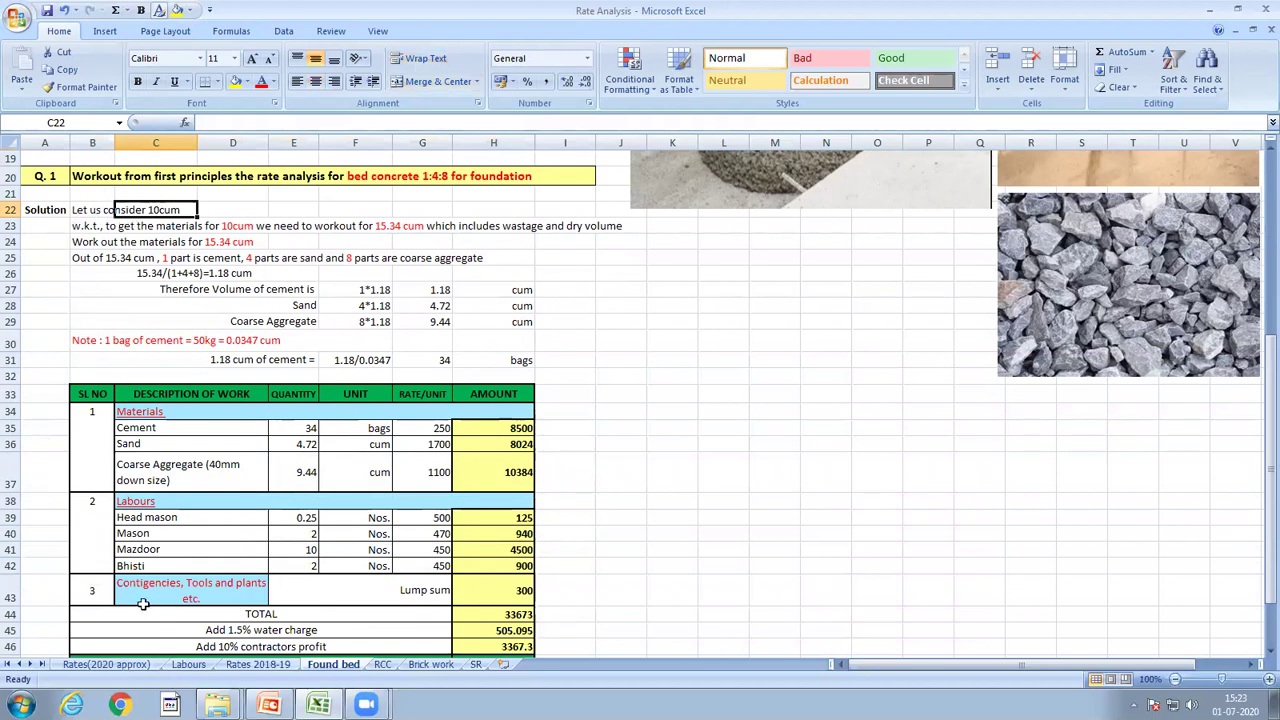
scroll(143, 606, down, 2)
scroll(140, 600, up, 3)
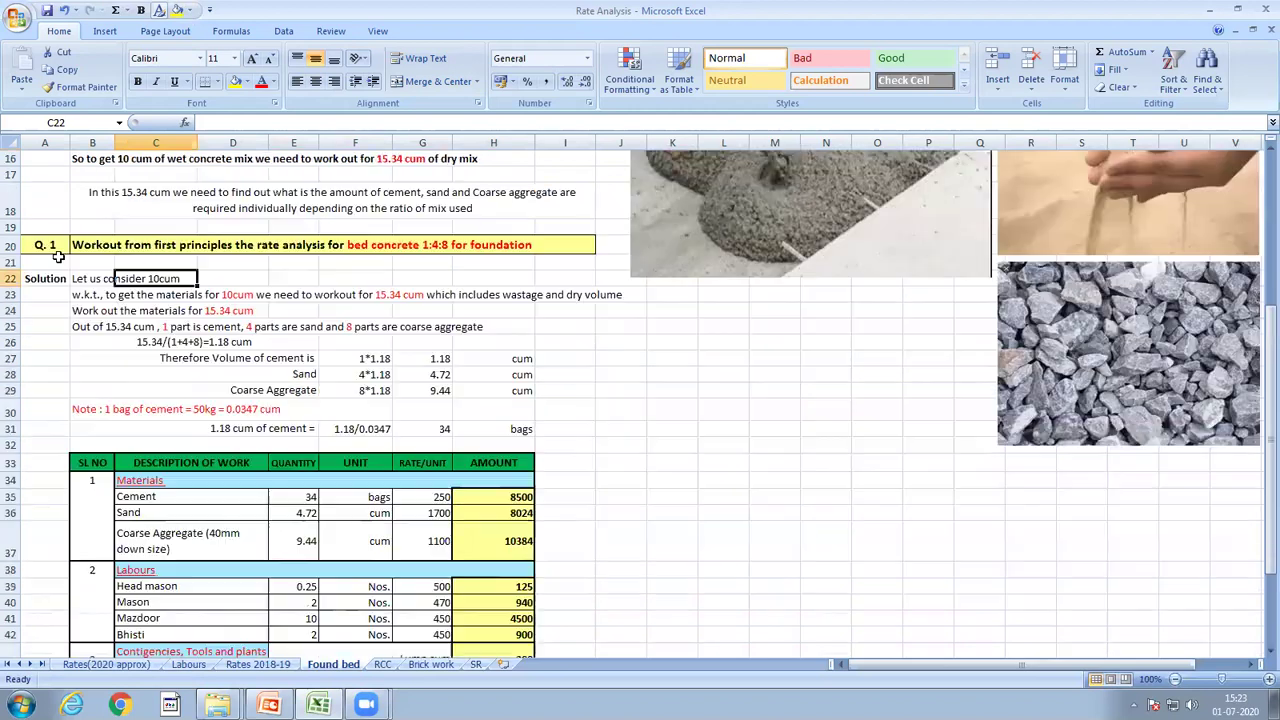
- Read the Q. 1 question on bed concrete 1:4:8 and relate its 10 cum assumption to the dry volume calculation
click(356, 240)
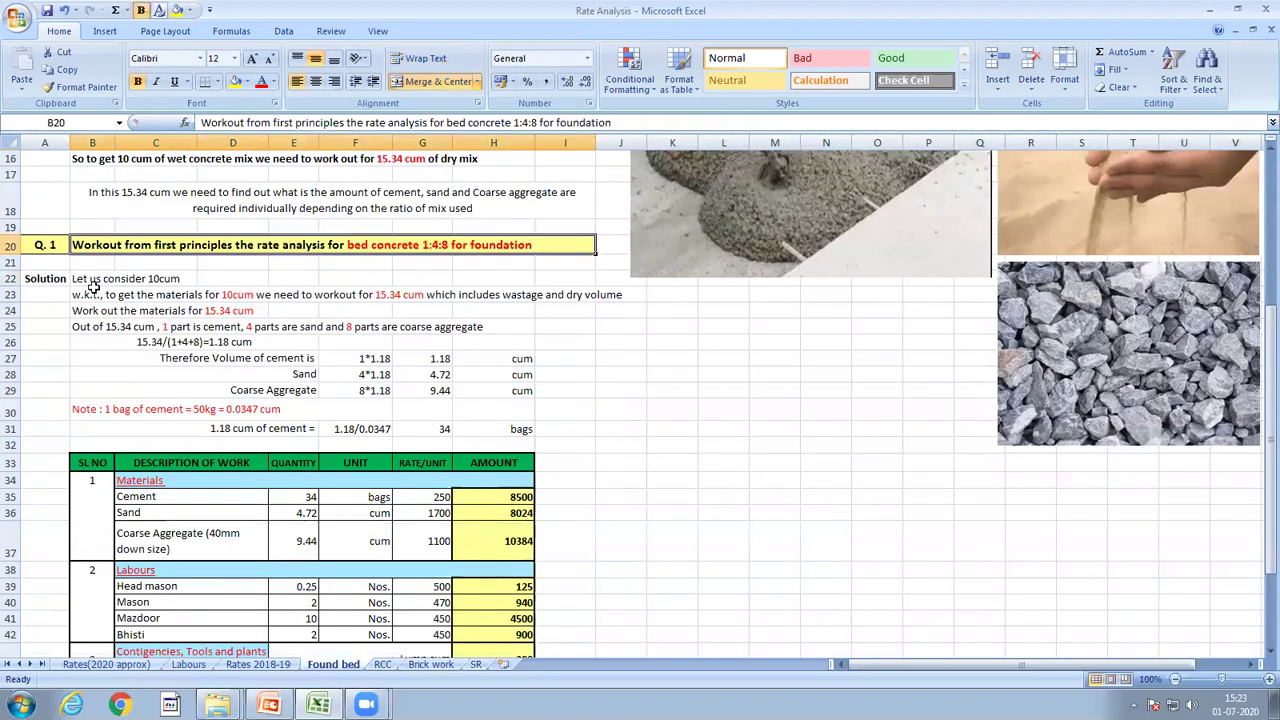
scroll(100, 634, down, 4)
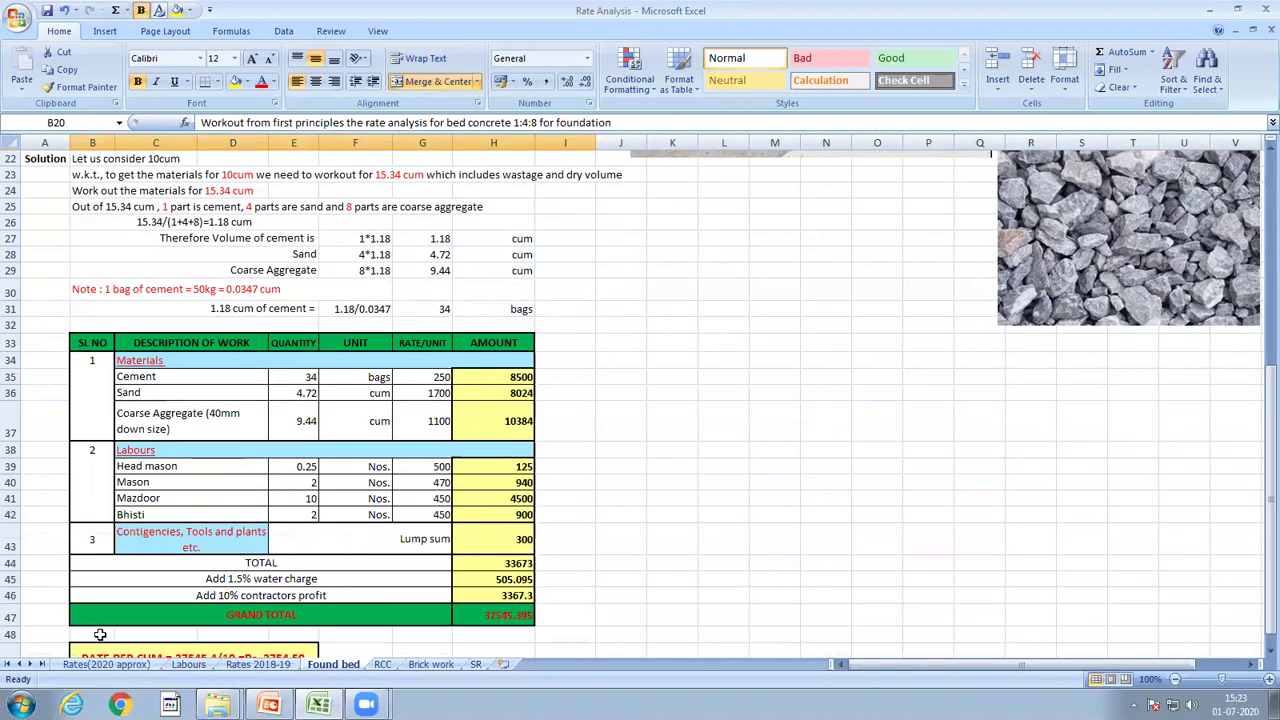
scroll(104, 636, up, 5)
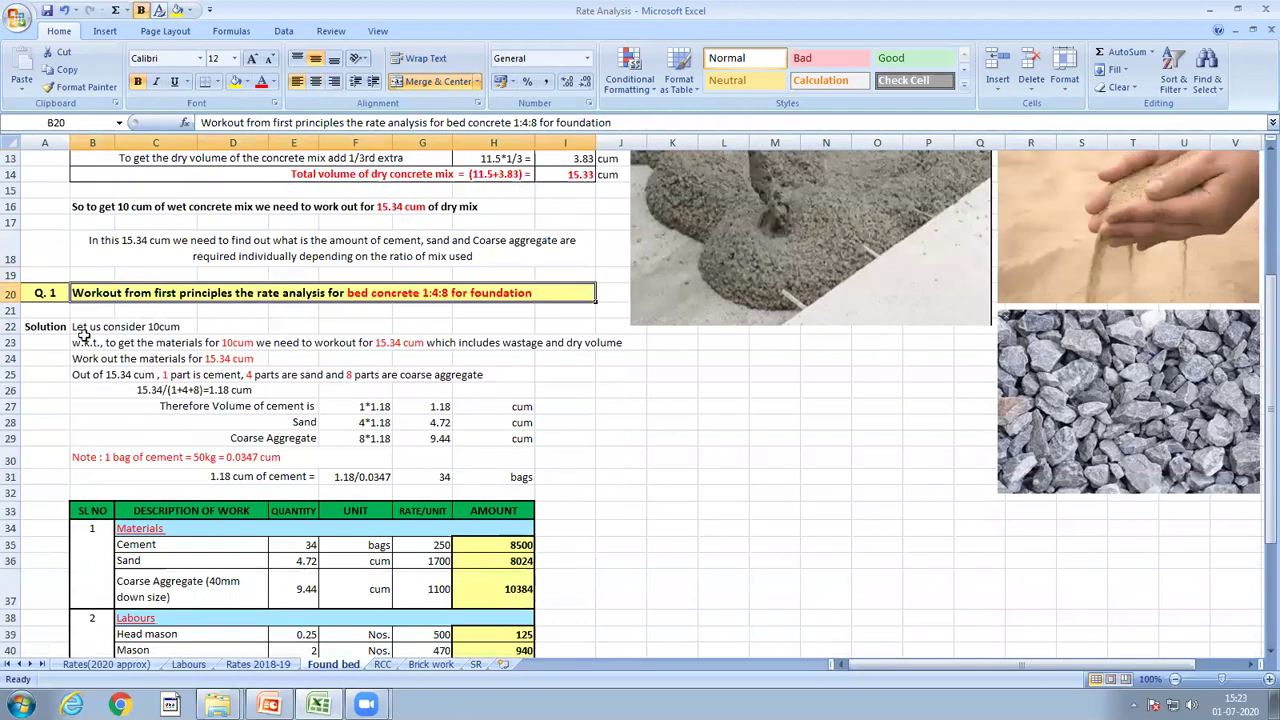
click(193, 326)
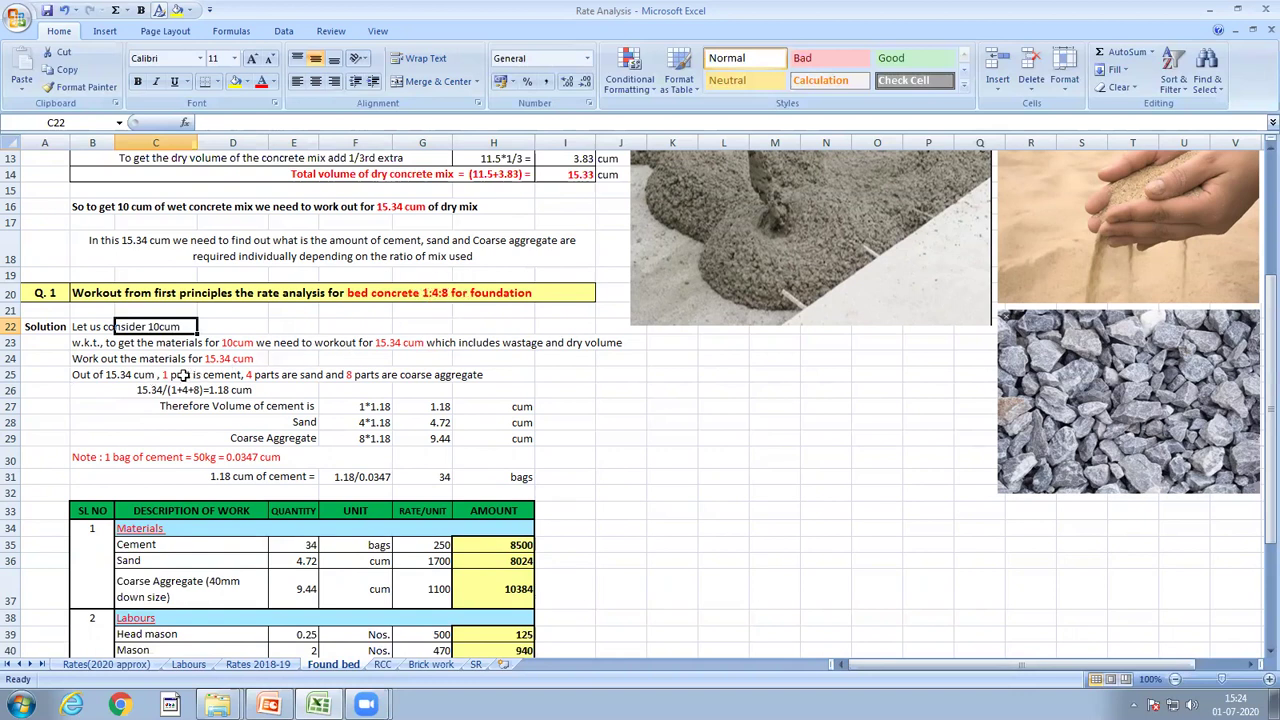
scroll(830, 380, up, 4)
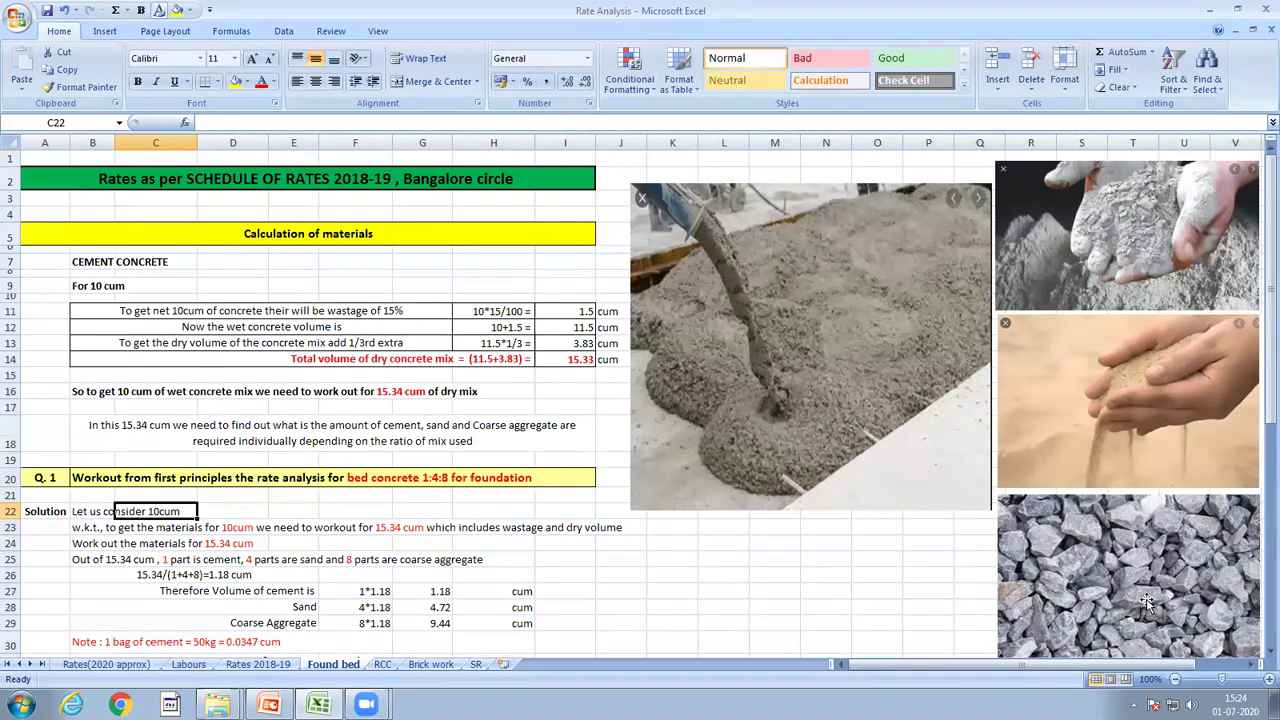
scroll(624, 516, down, 3)
scroll(624, 516, down, 2)
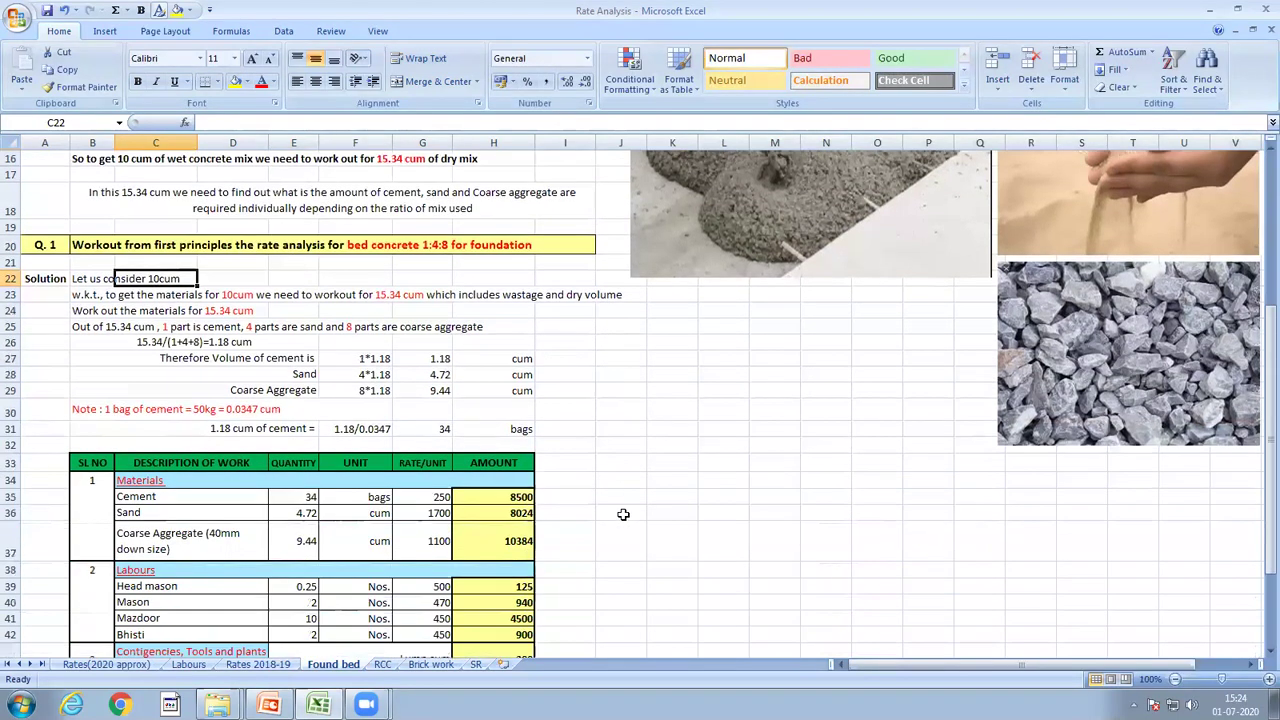
- Examine how the total dry mix volume is divided by the sum of the 1:4:8 ratio parts
click(106, 344)
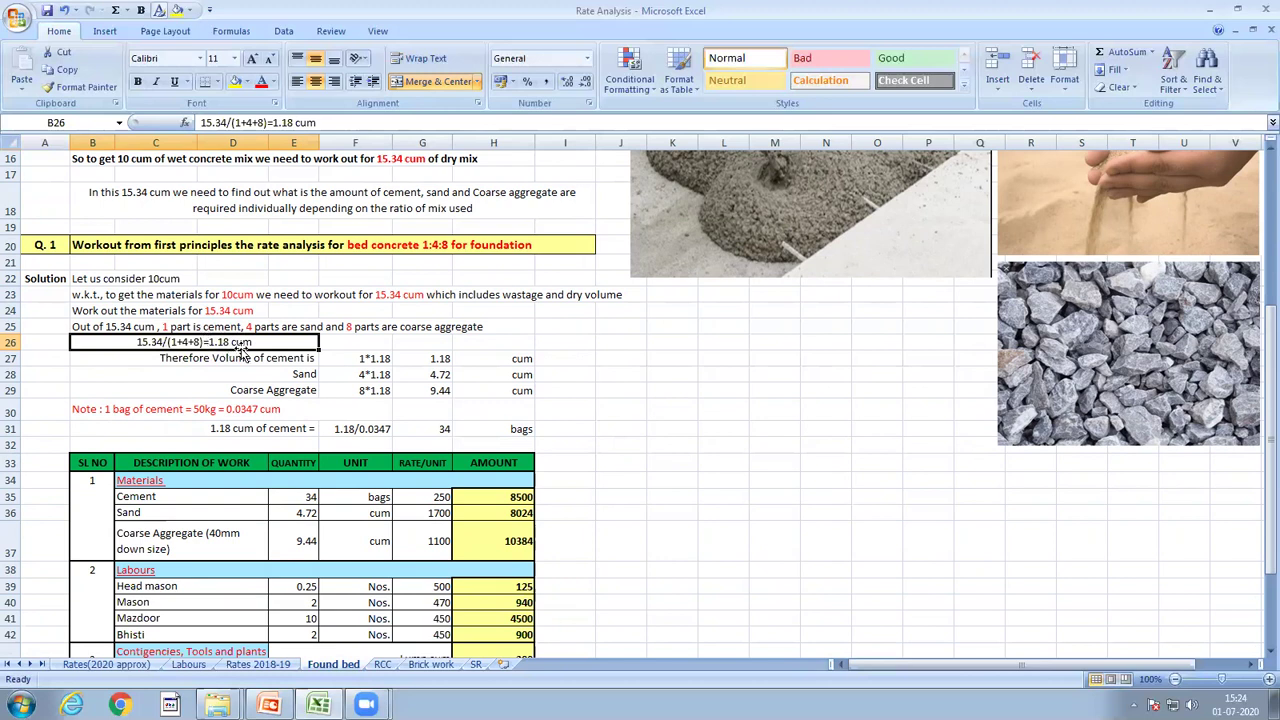
scroll(673, 439, up, 5)
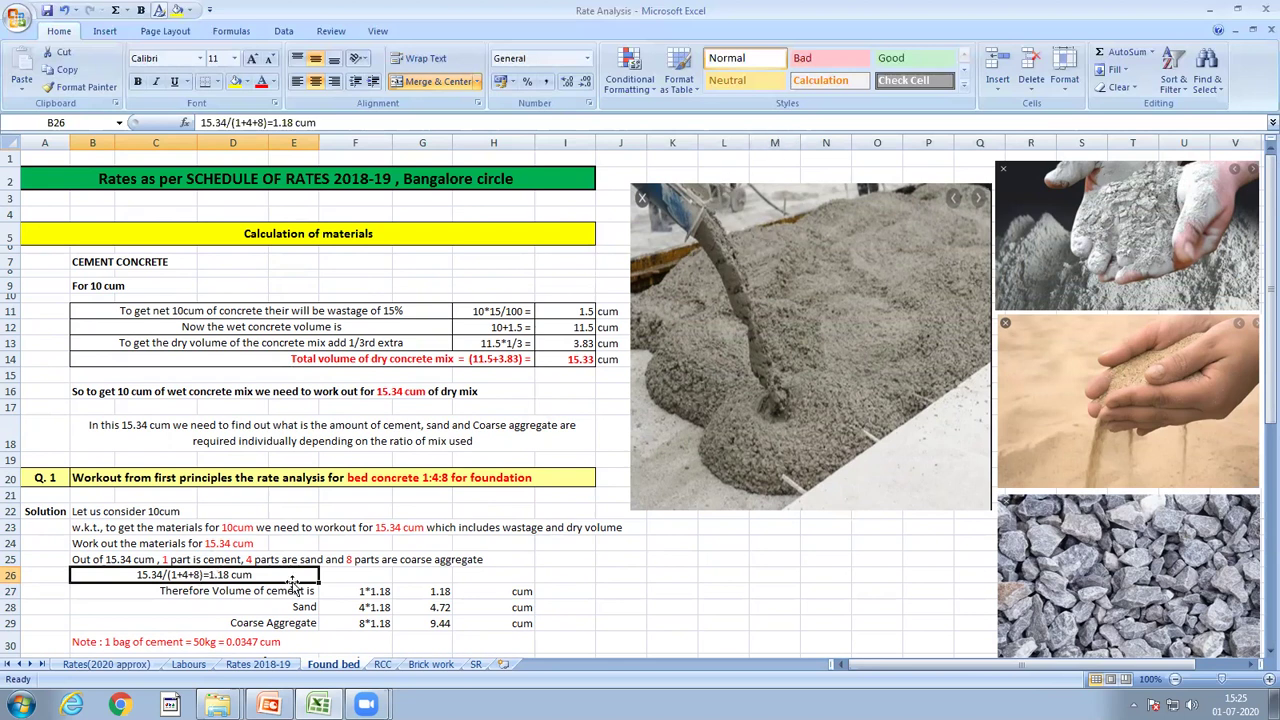
scroll(211, 549, down, 2)
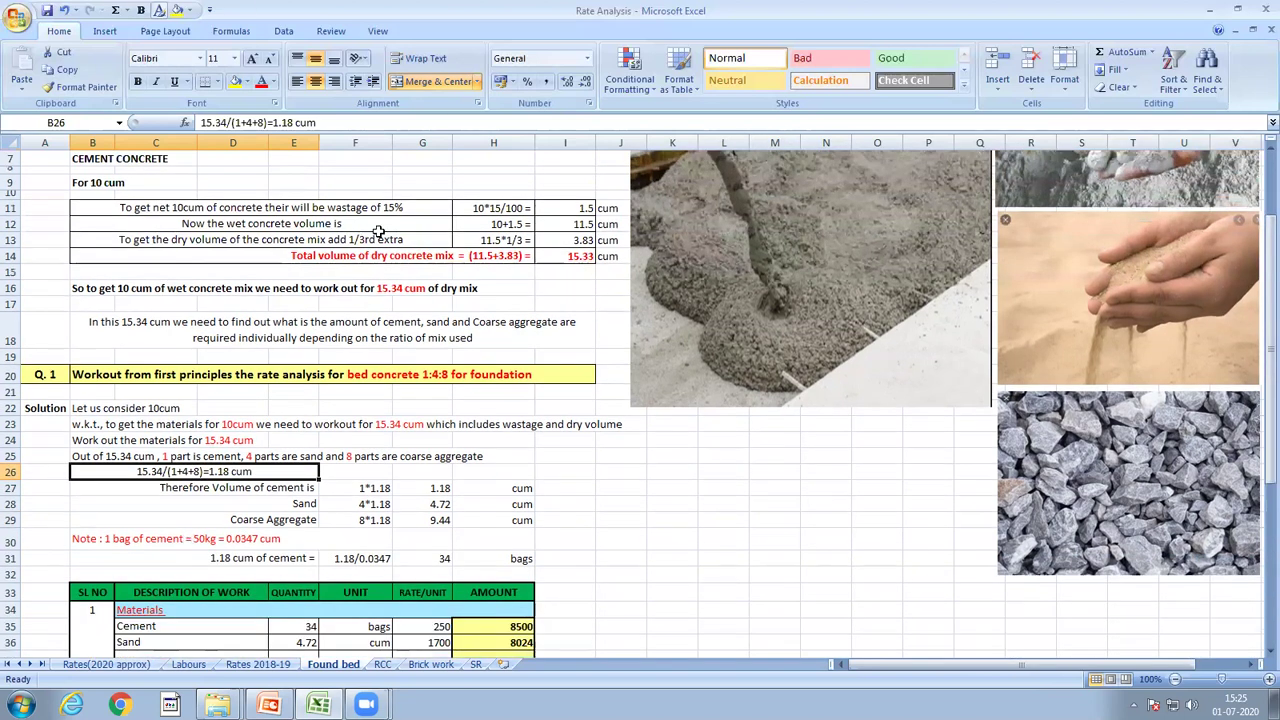
scroll(218, 447, down, 1)
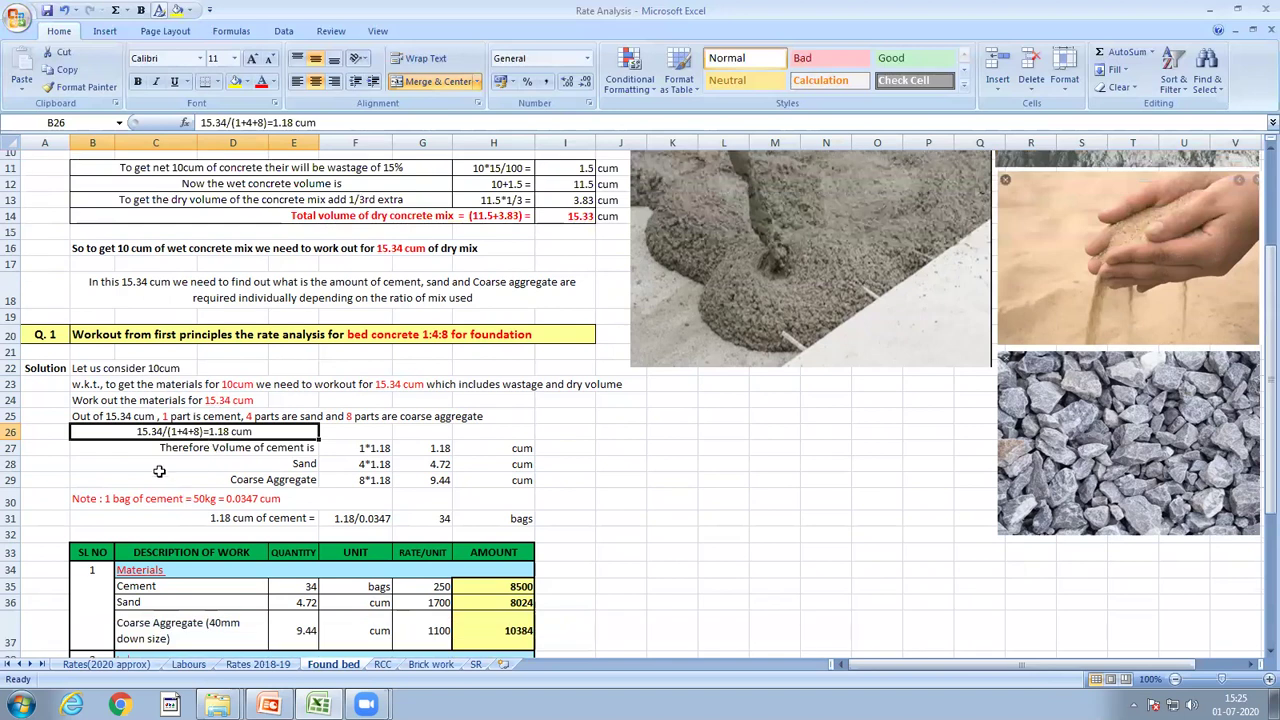
- Trace the cement volume calculation through its product, result and unit, and check the multiplication for sand
click(362, 450)
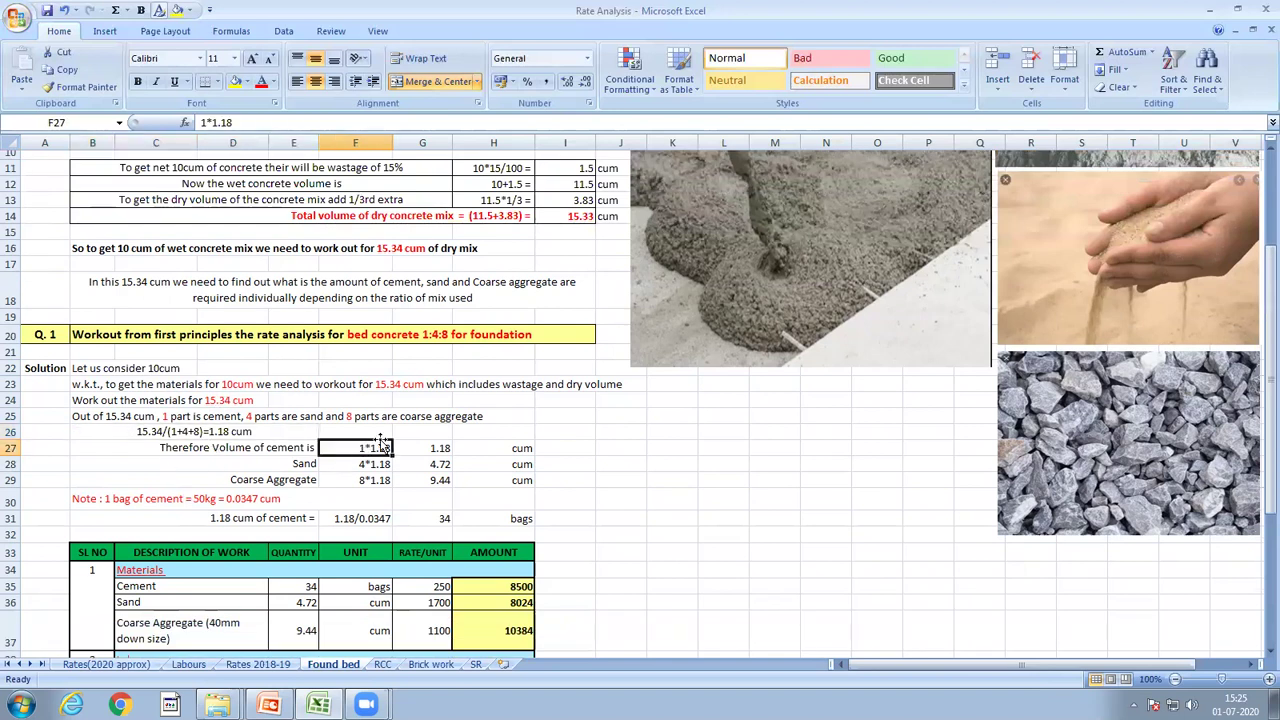
click(423, 452)
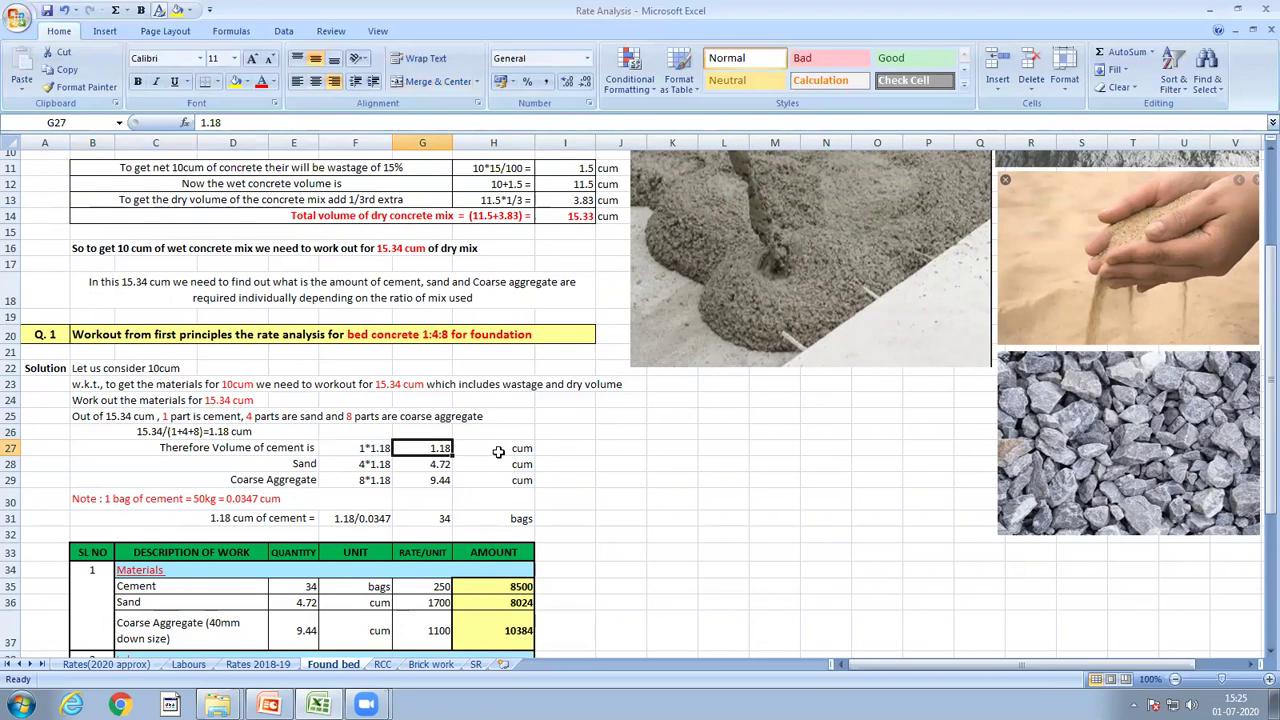
click(528, 451)
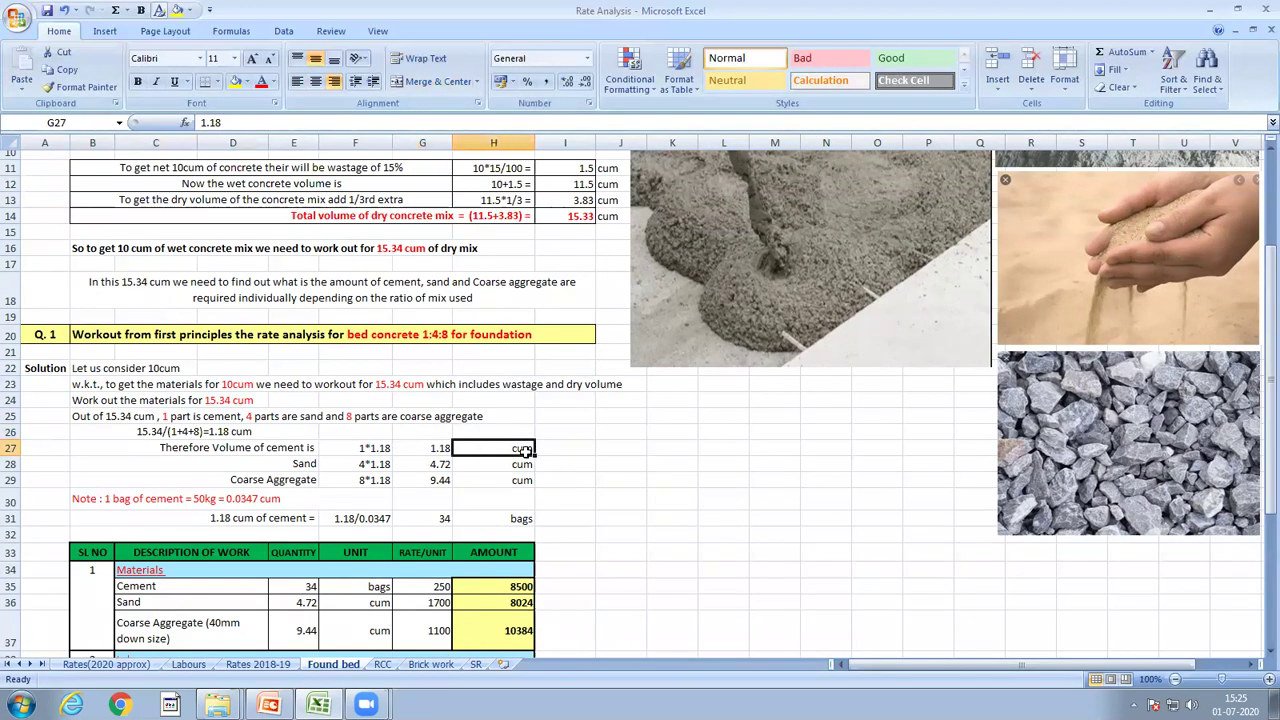
click(297, 464)
click(360, 465)
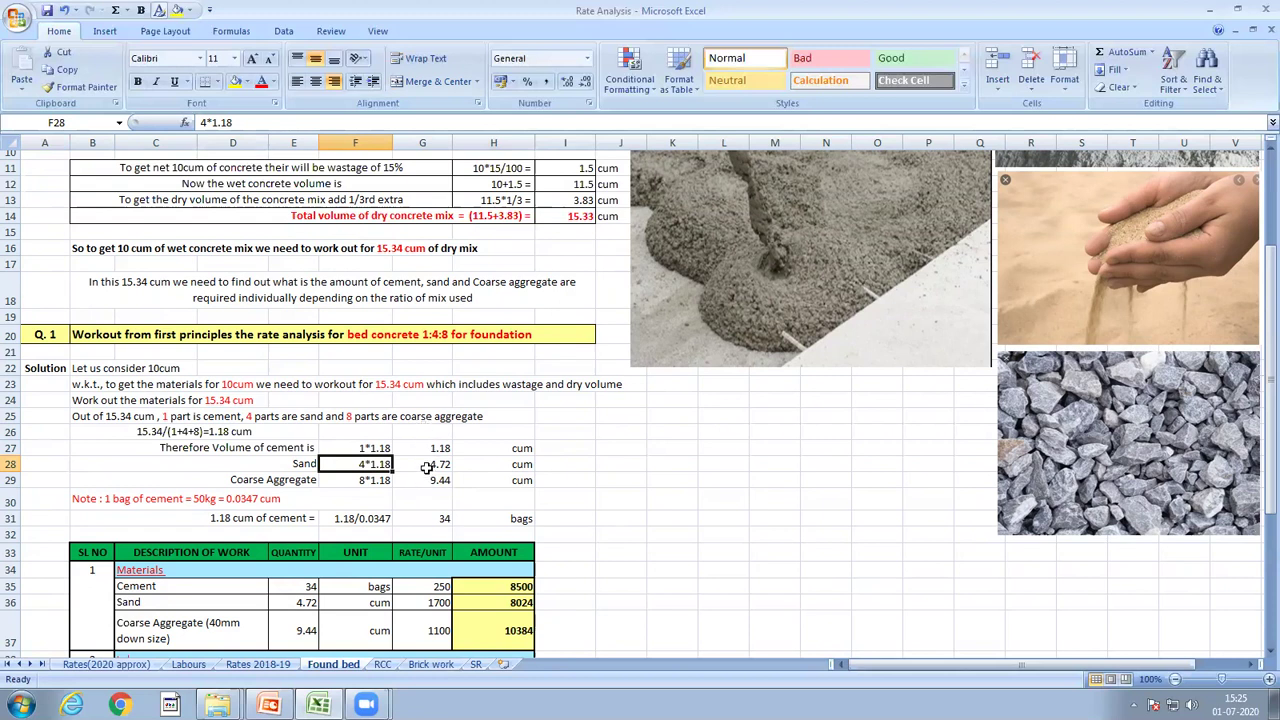
- Compare the unit of cement in the materials cost table with the units of the calculated material volumes
scroll(252, 439, down, 2)
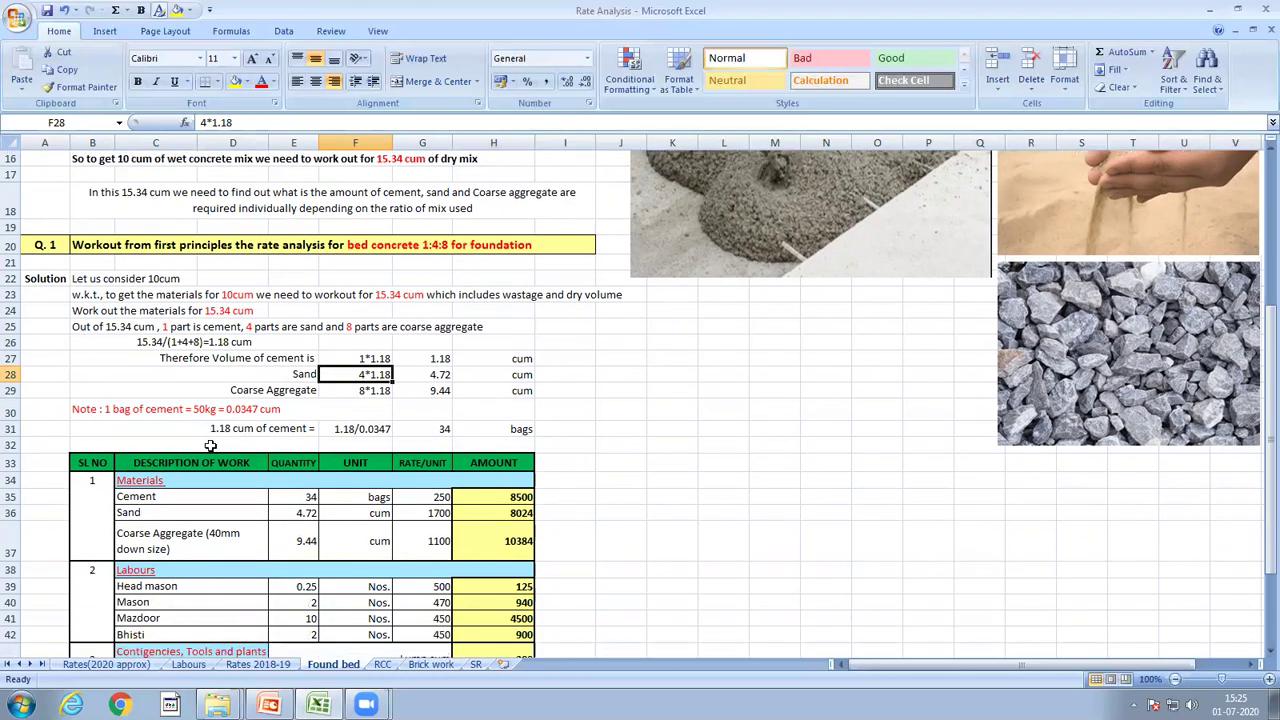
click(168, 497)
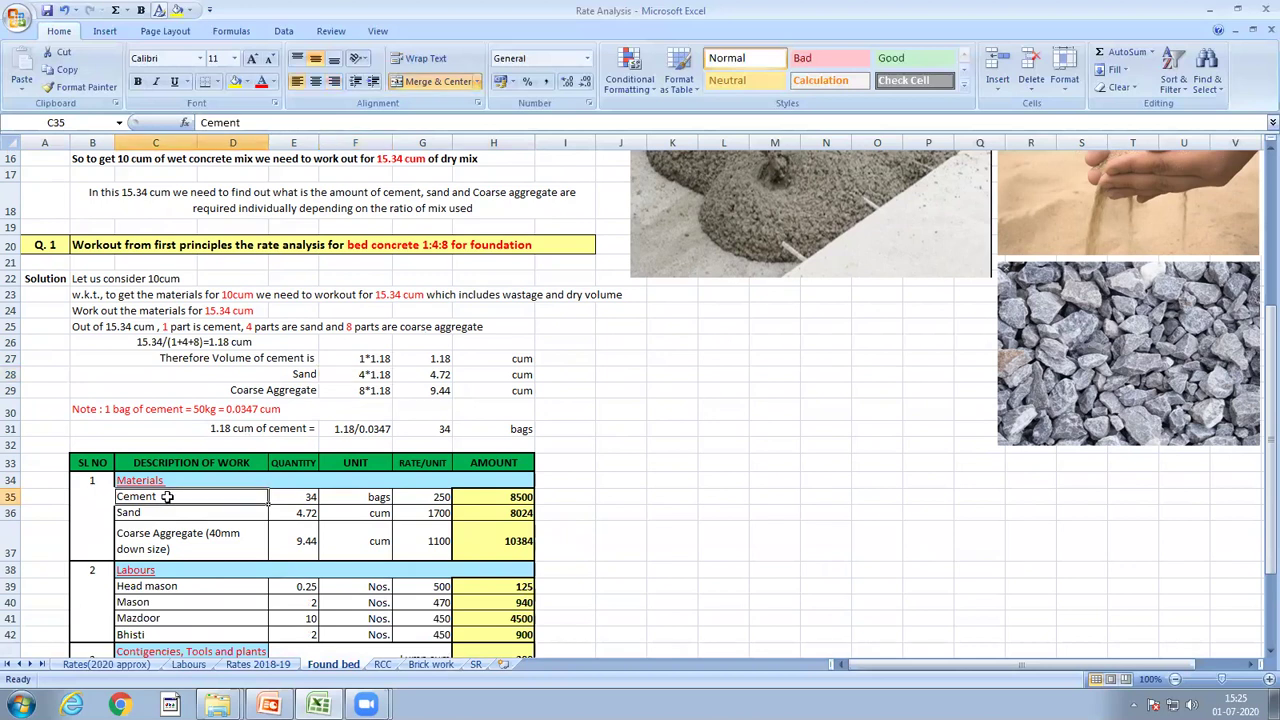
click(361, 498)
click(500, 391)
drag(513, 395, 513, 362)
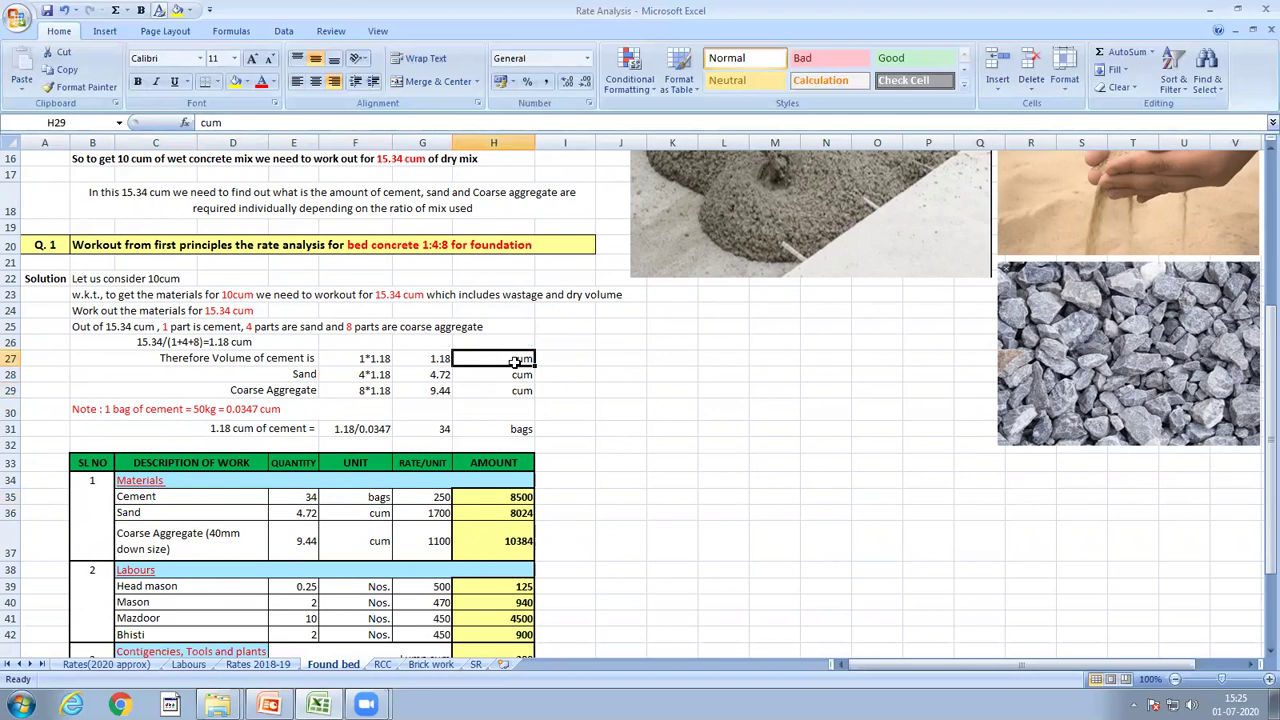
- Follow the conversion of the calculated cement volume into a number of bags using the note on one bag of cement
click(425, 359)
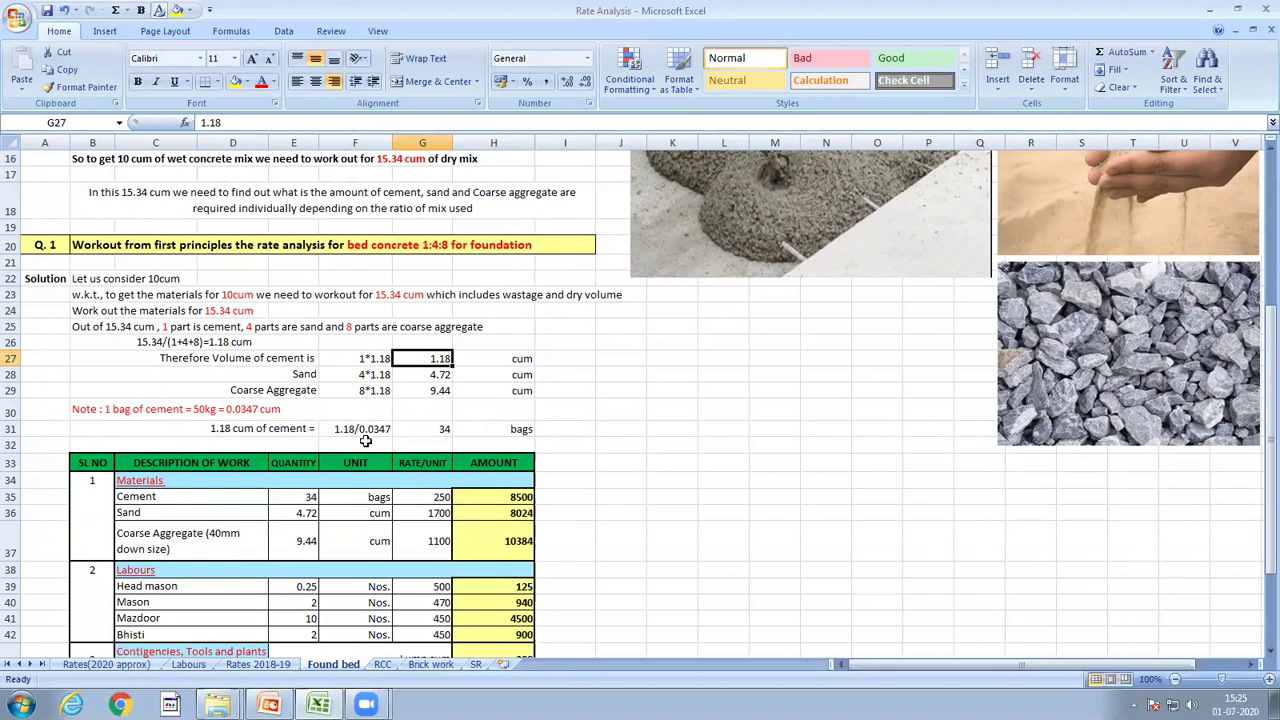
click(432, 430)
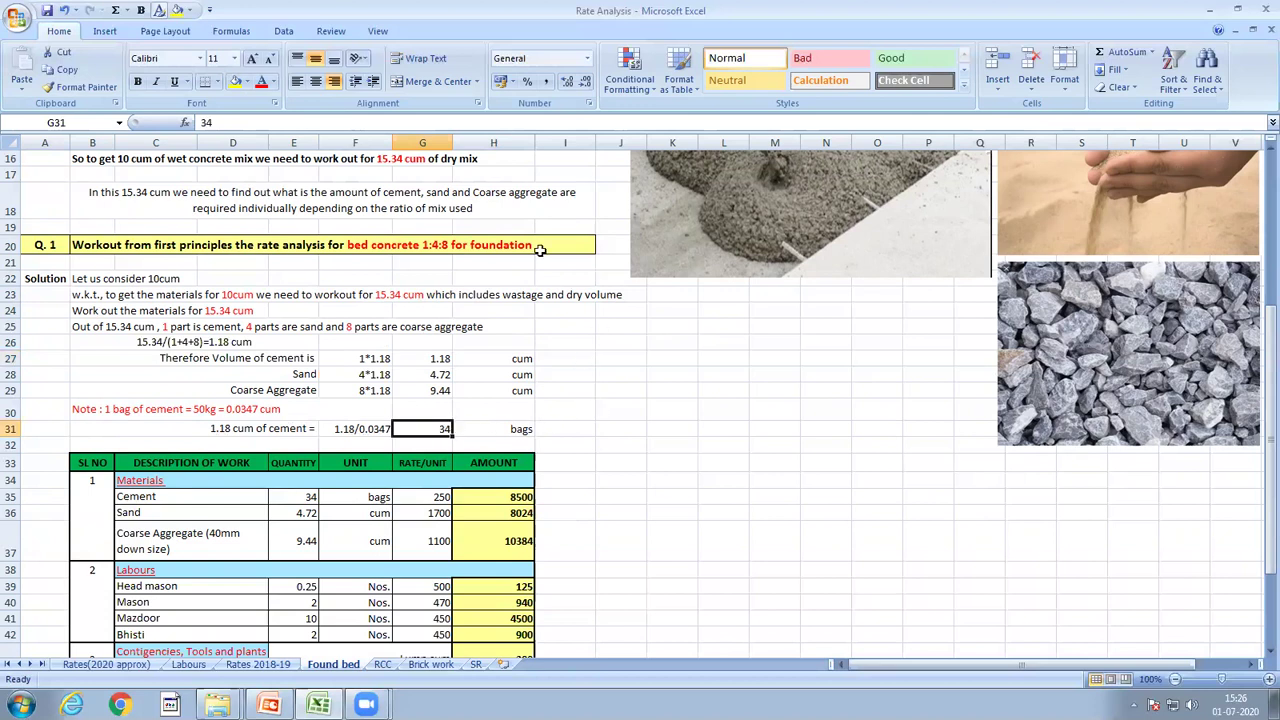
click(430, 360)
click(439, 430)
scroll(493, 427, down, 2)
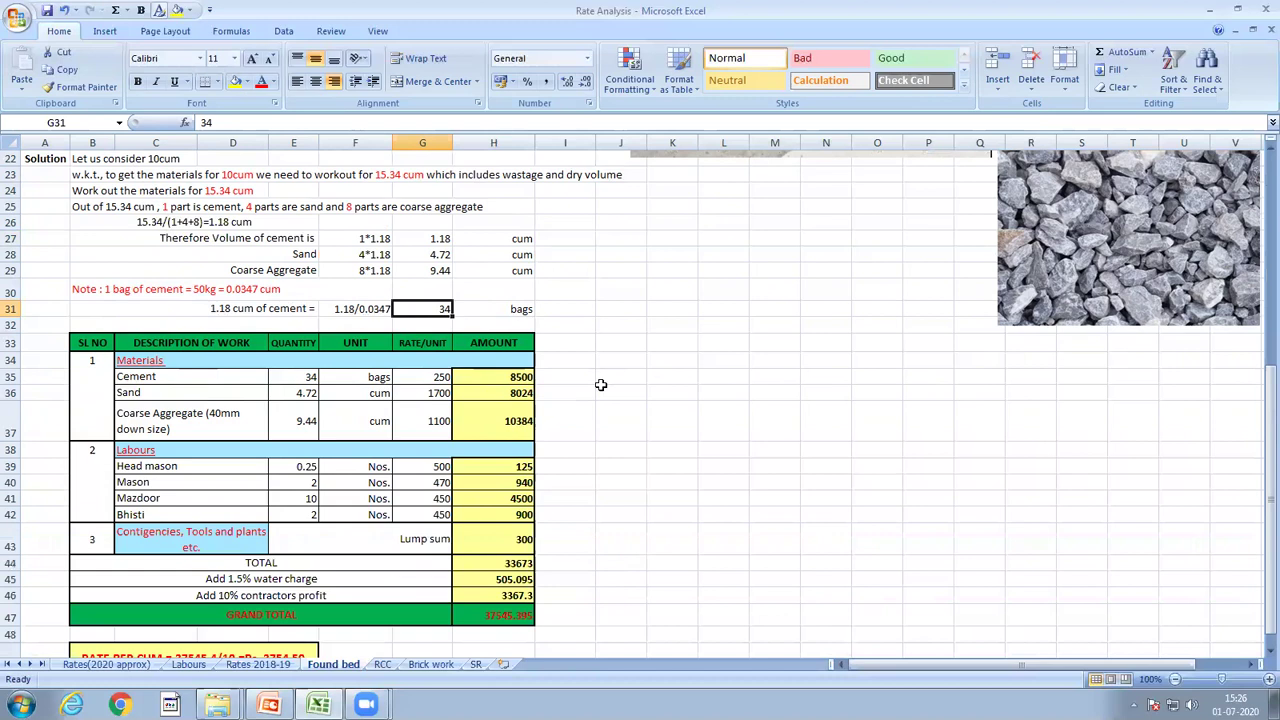
scroll(600, 385, up, 4)
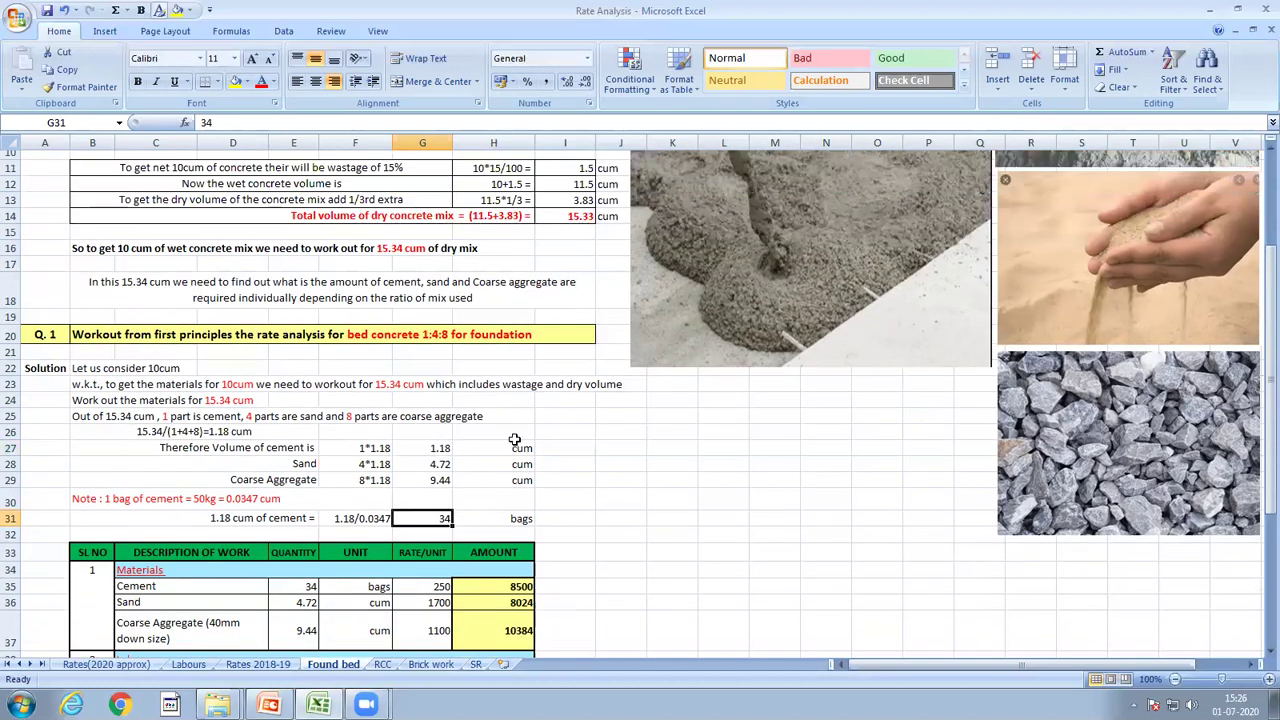
scroll(514, 440, down, 2)
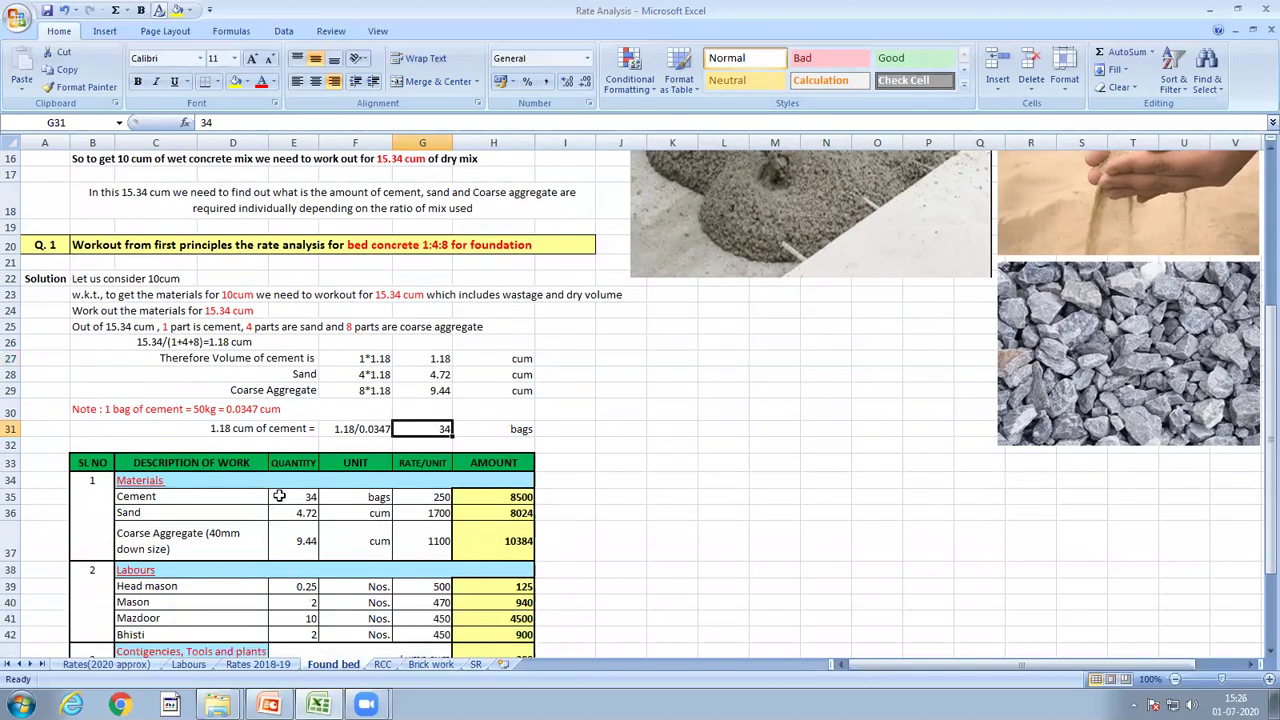
- Go through the cost table's column headings from SL NO and DESCRIPTION OF WORK to RATE/UNIT and AMOUNT
scroll(279, 496, down, 4)
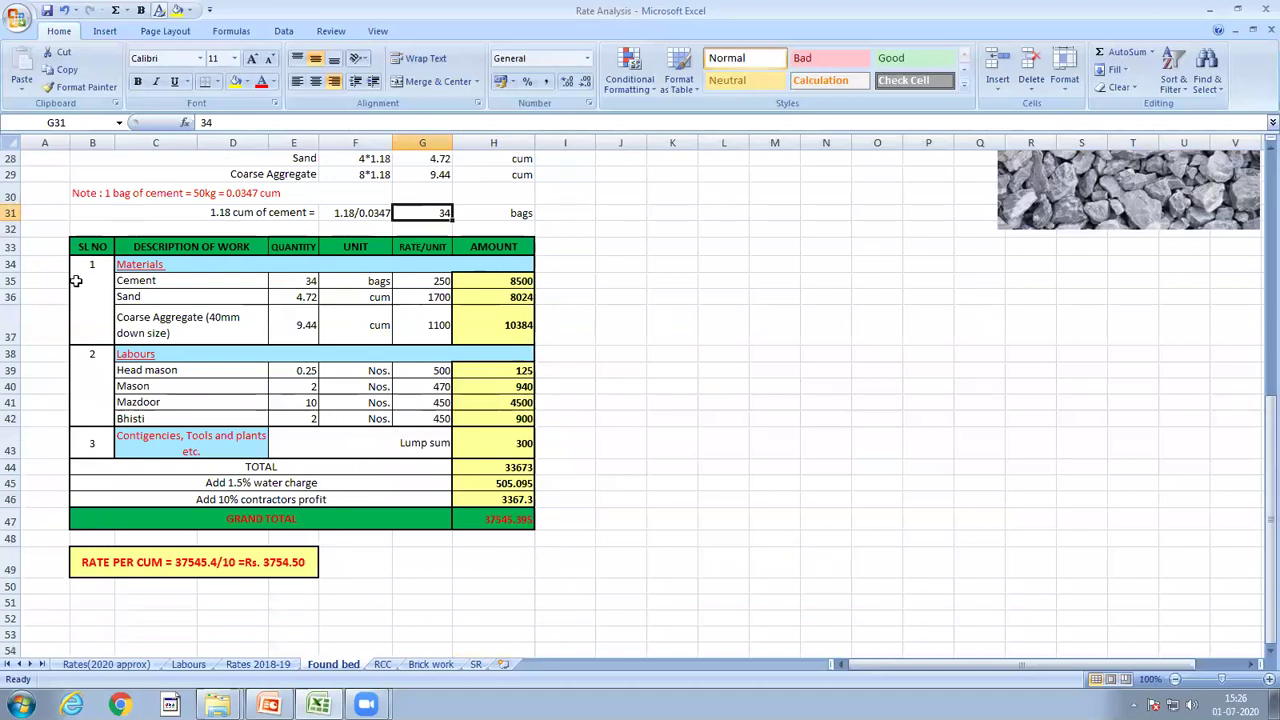
click(87, 247)
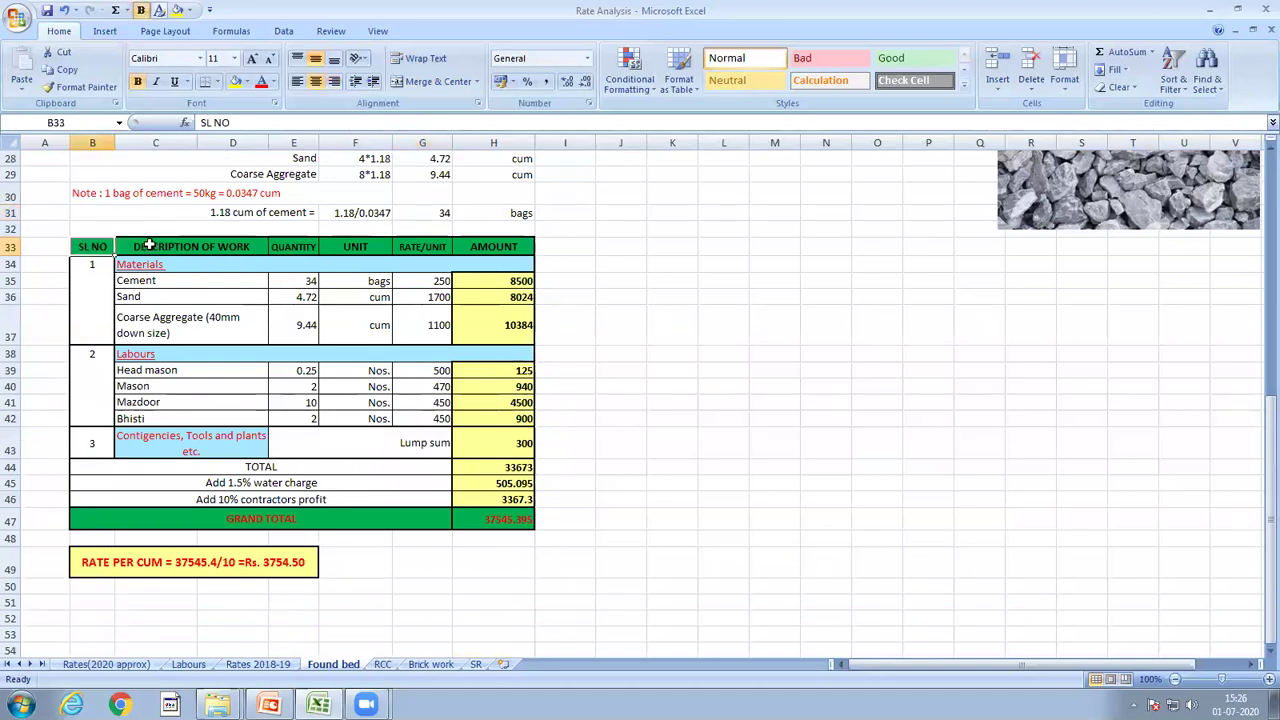
double_click(167, 247)
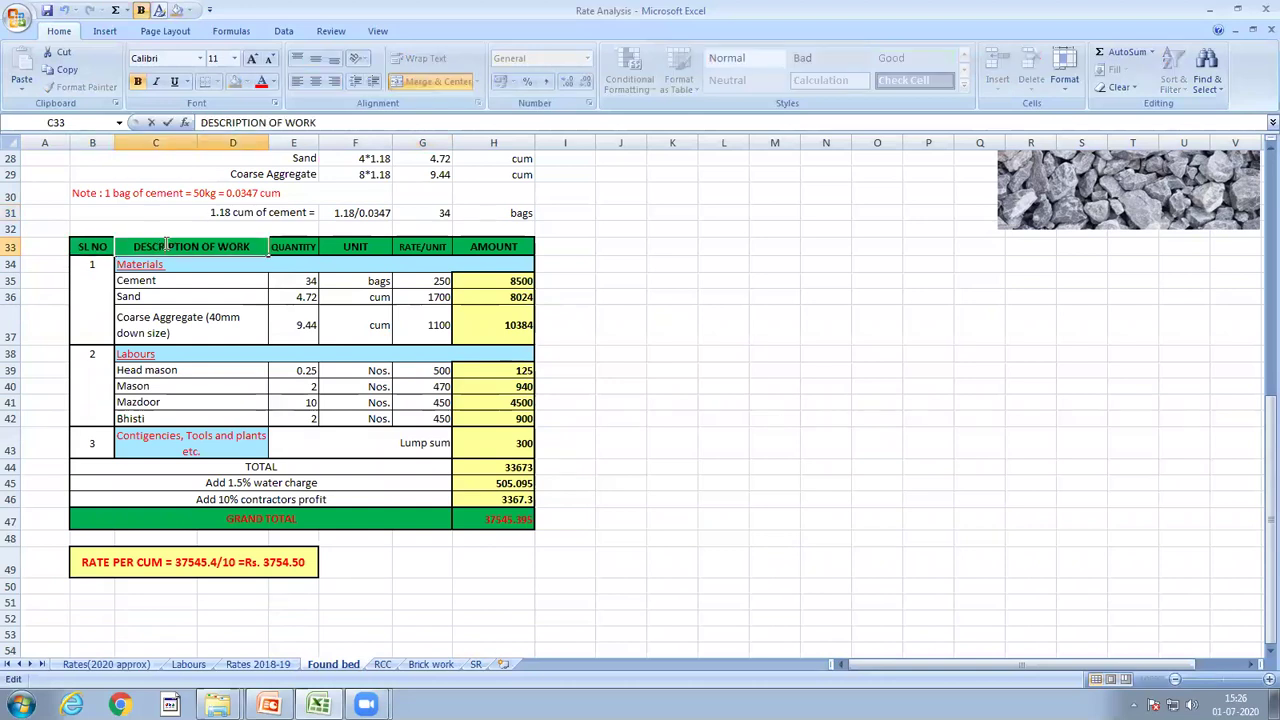
click(301, 246)
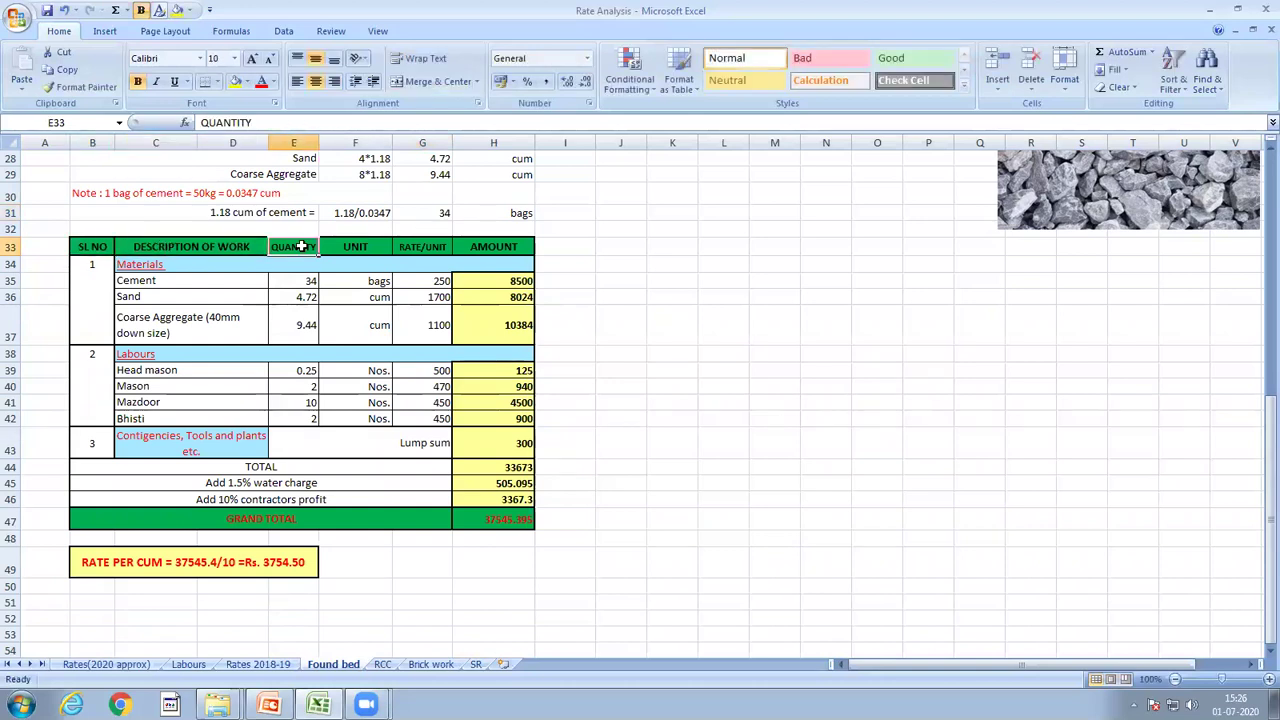
click(362, 244)
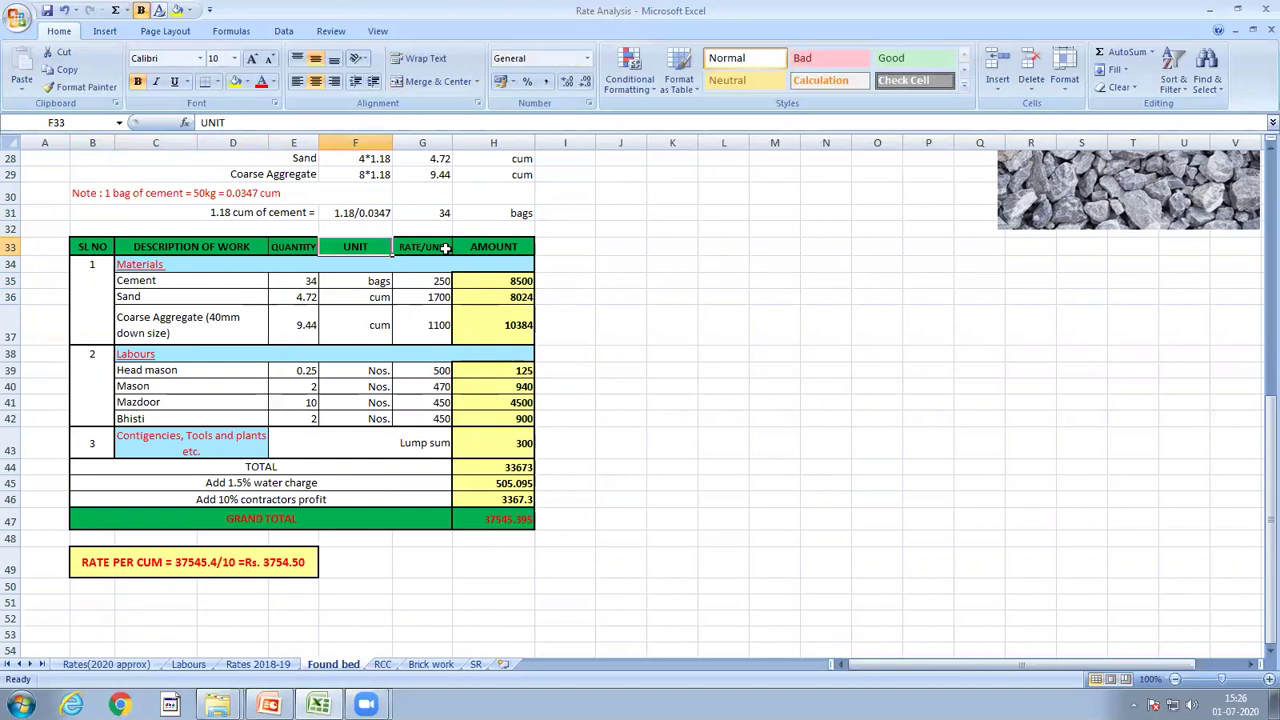
click(445, 248)
click(508, 247)
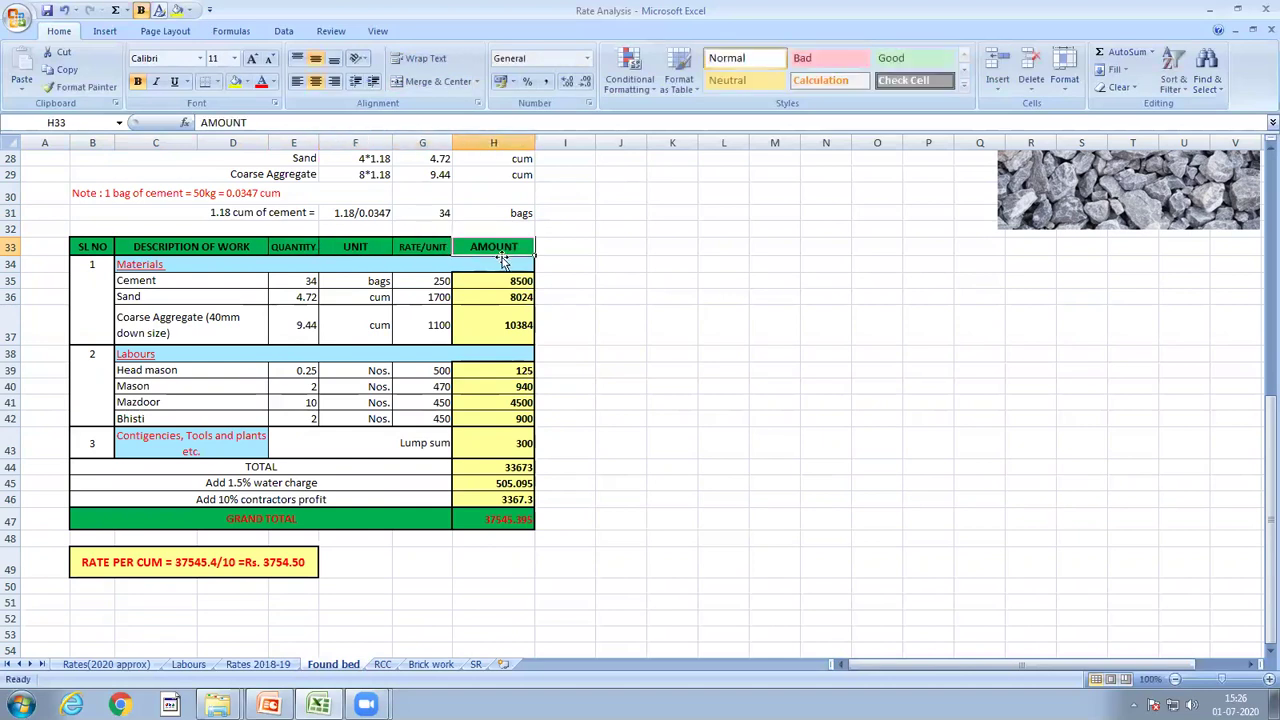
- Review the Materials section entries for cement, sand and coarse aggregate (40mm down size)
click(140, 262)
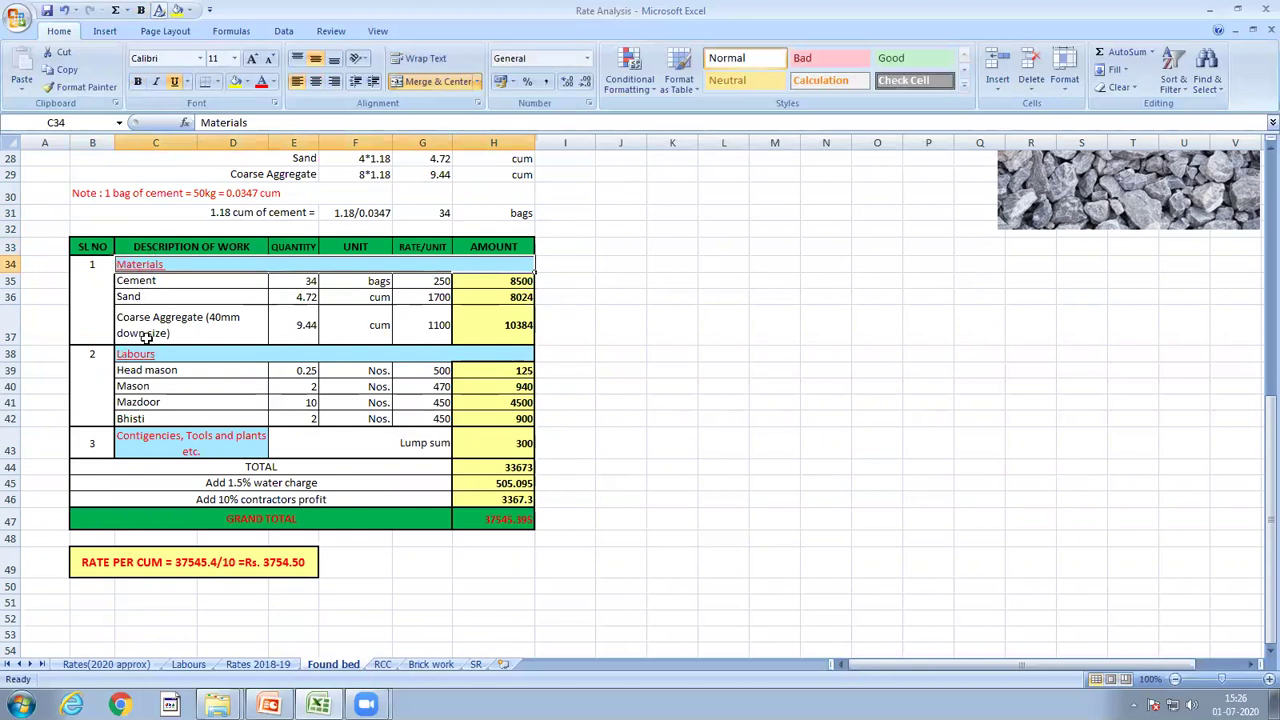
click(150, 280)
double_click(150, 280)
click(150, 297)
double_click(152, 298)
click(191, 329)
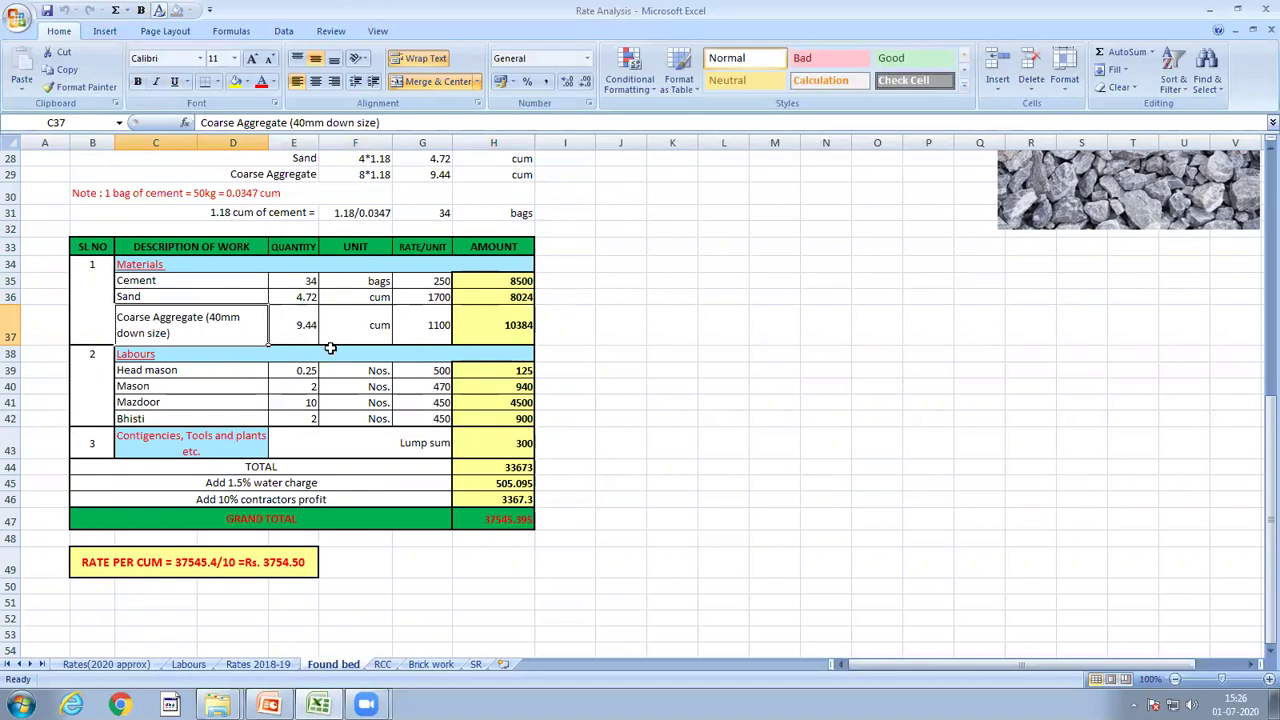
- Match the cement, sand and coarse aggregate quantities in the cost table with the amounts calculated in the solution
scroll(330, 345, up, 5)
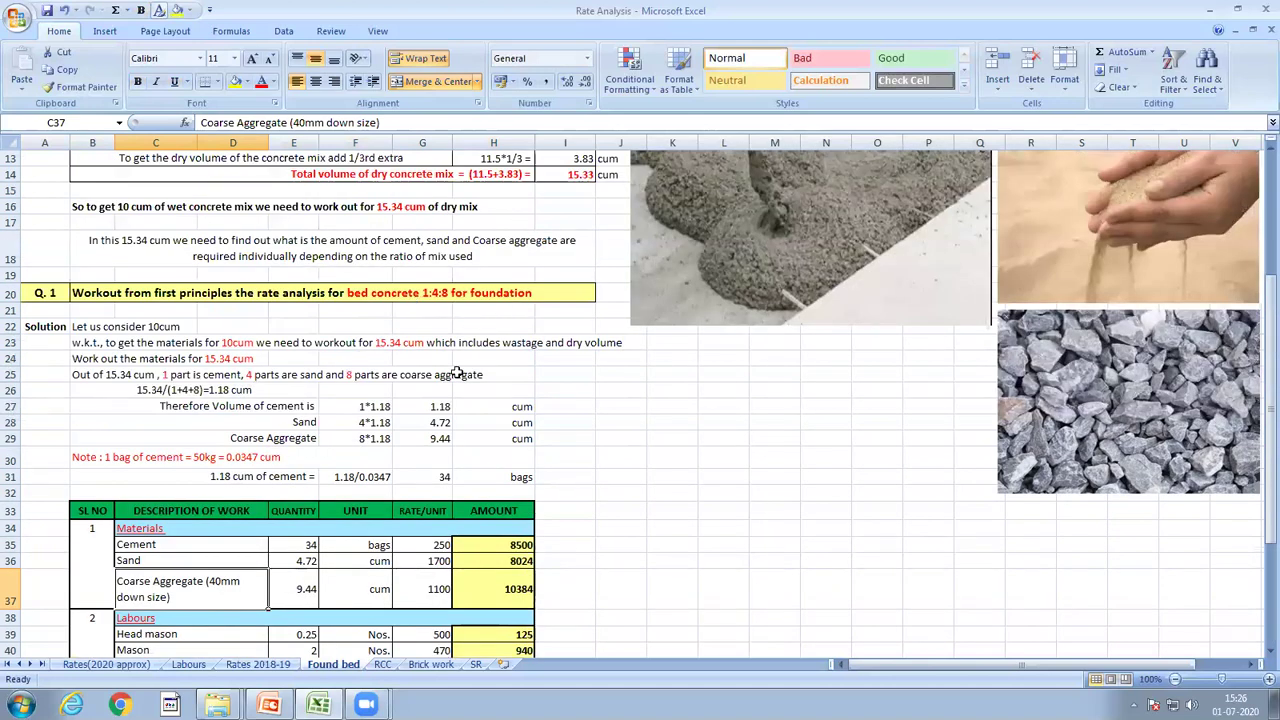
scroll(380, 443, down, 3)
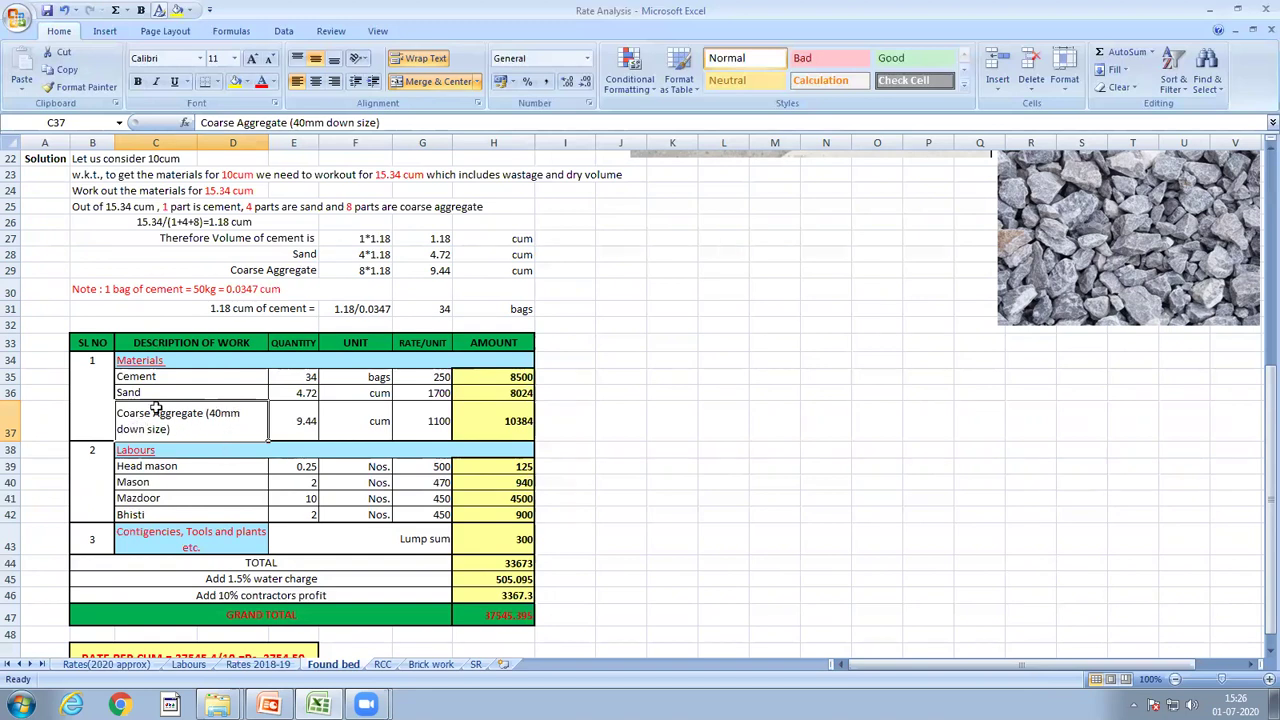
click(145, 376)
click(295, 376)
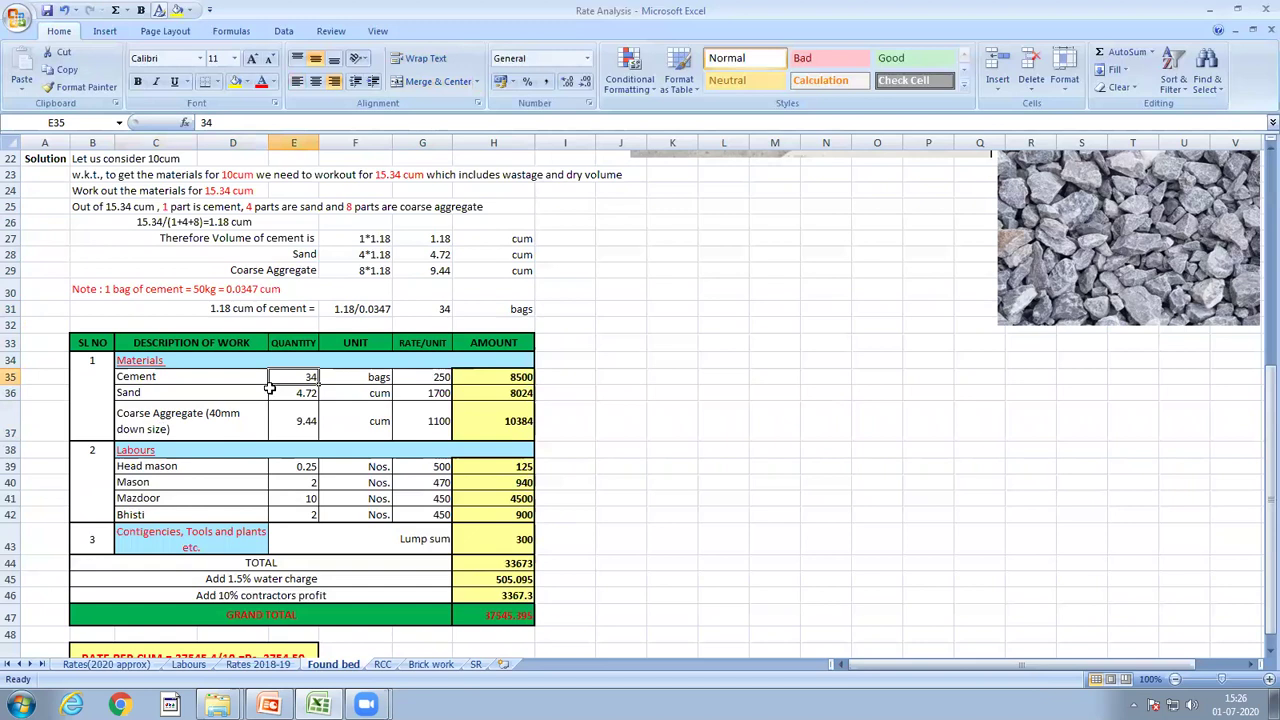
click(257, 396)
click(437, 254)
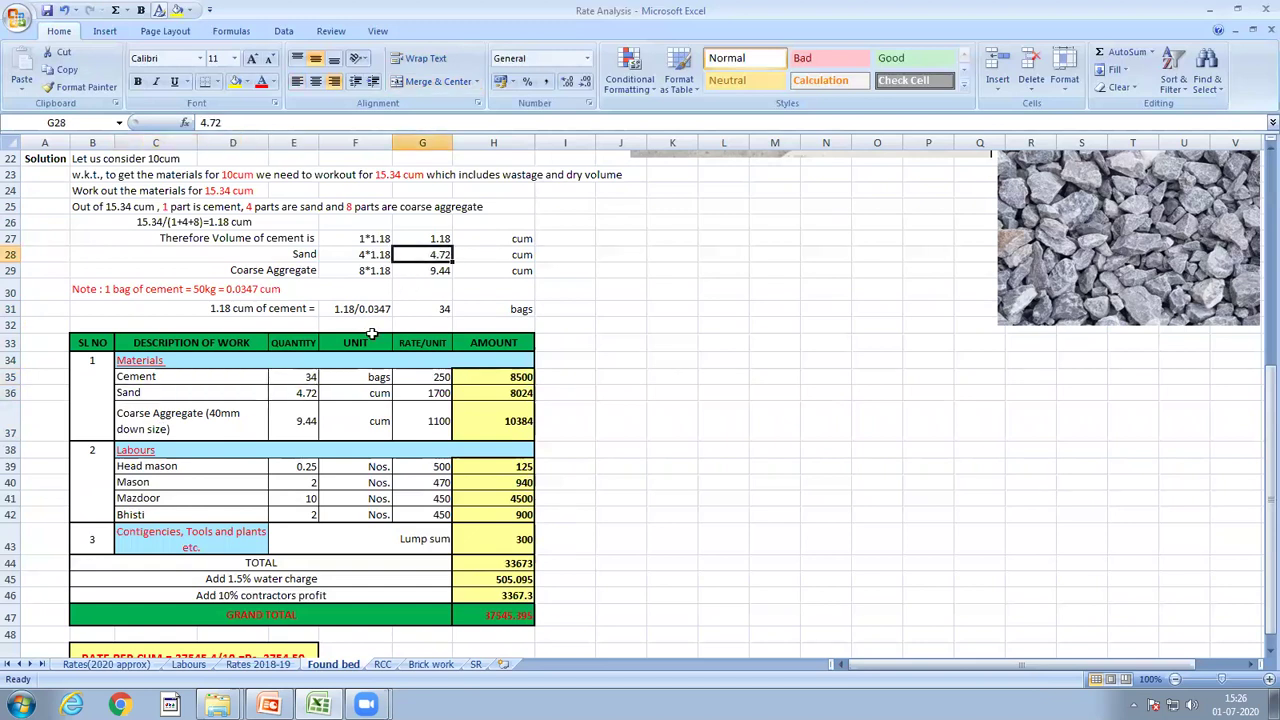
click(203, 414)
click(448, 266)
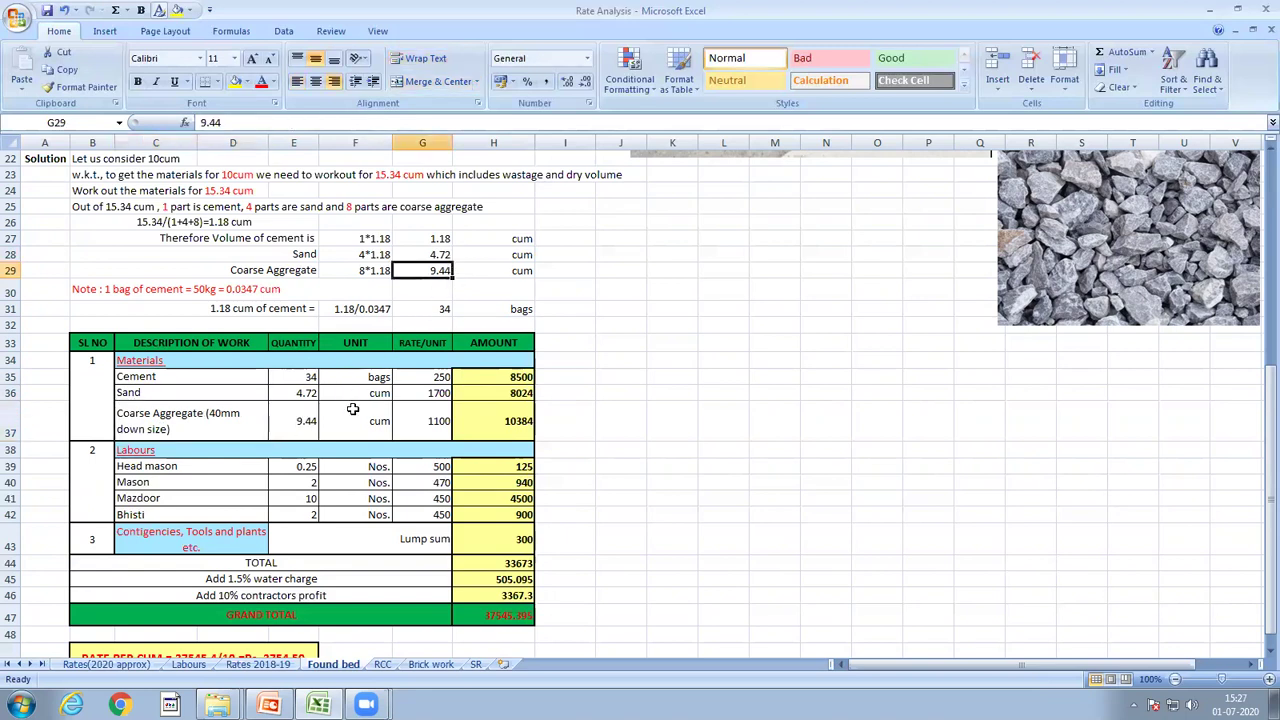
- Look up the approximate rate per bag of regular cement in the Rates 2018-19 sheet for the foundation bed cost table
click(359, 377)
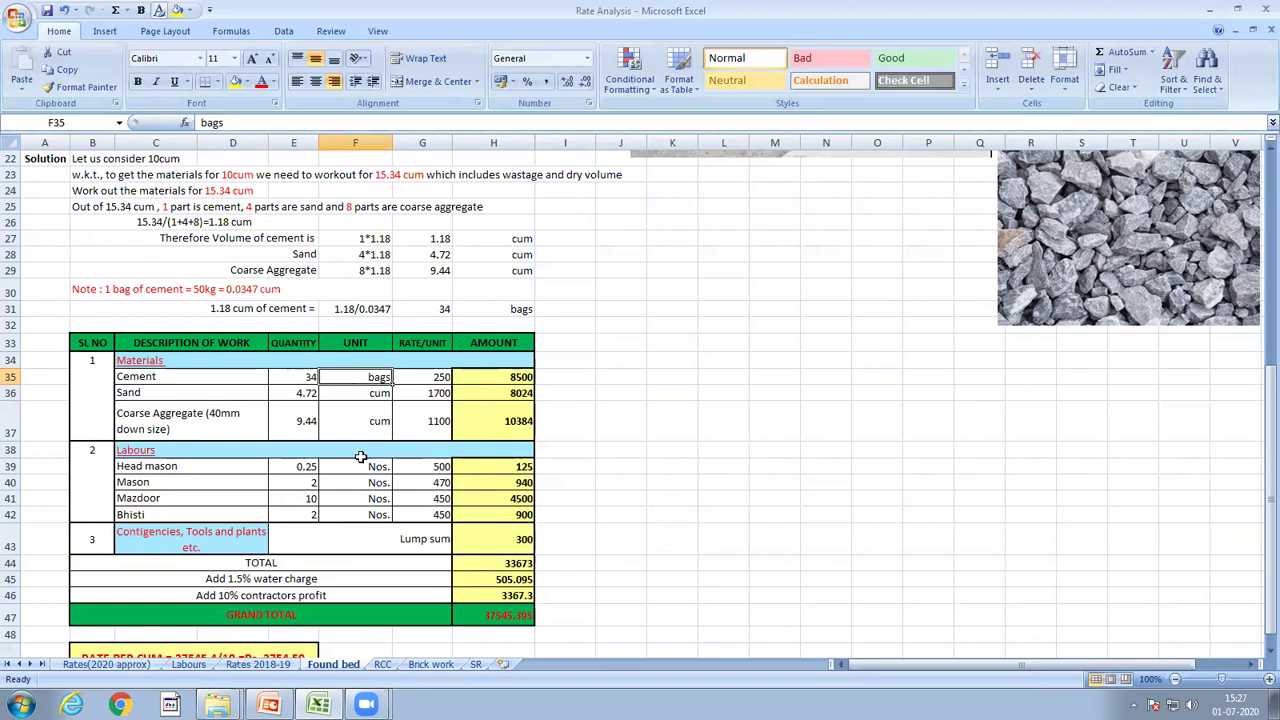
click(258, 665)
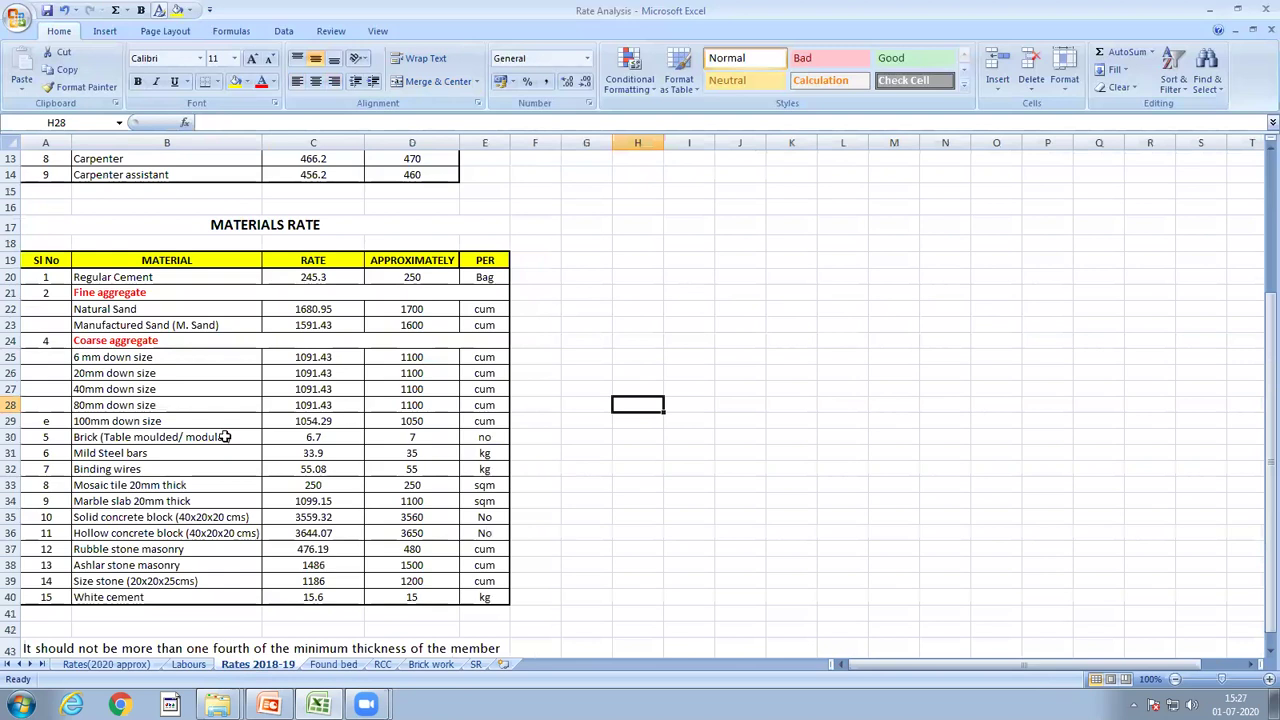
click(10, 277)
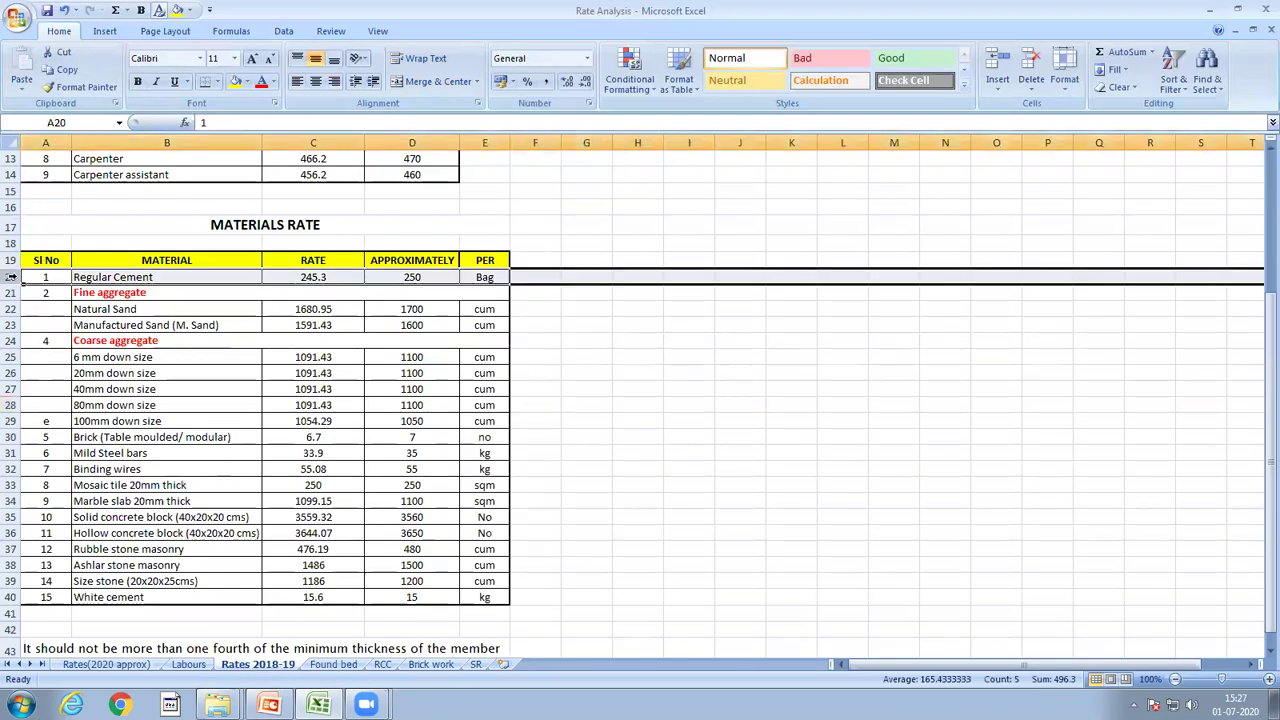
click(397, 276)
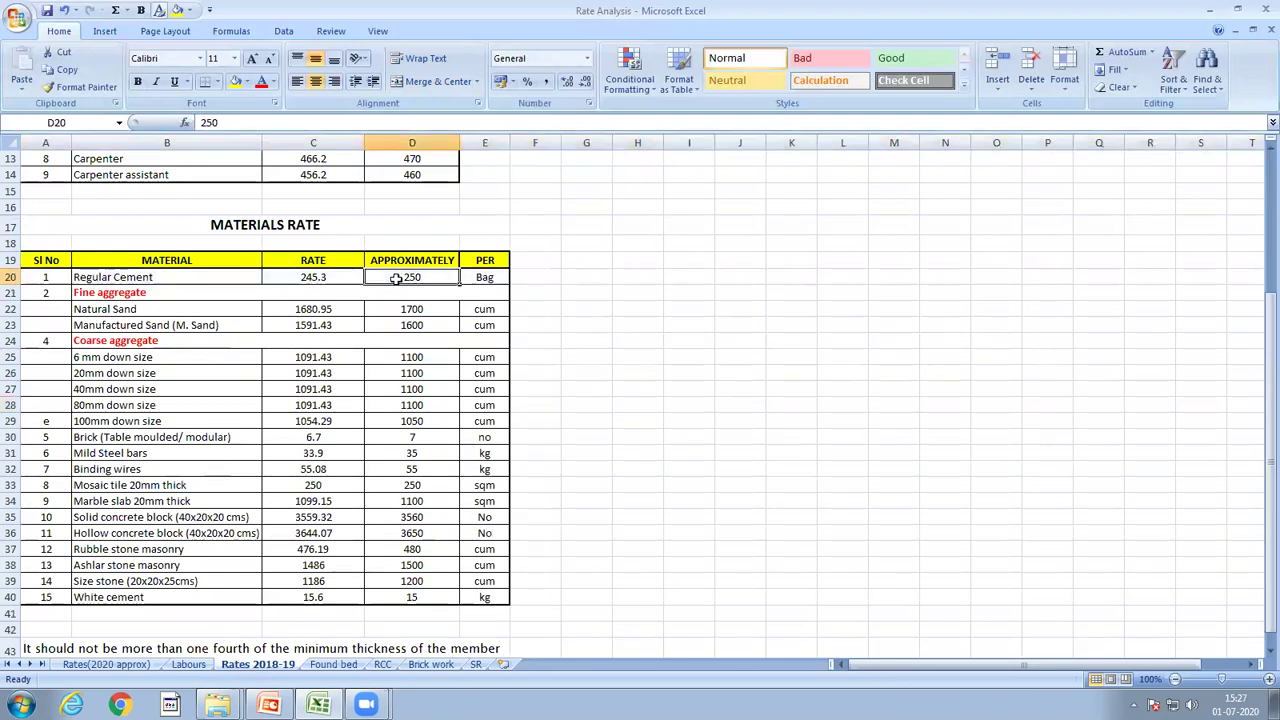
click(333, 665)
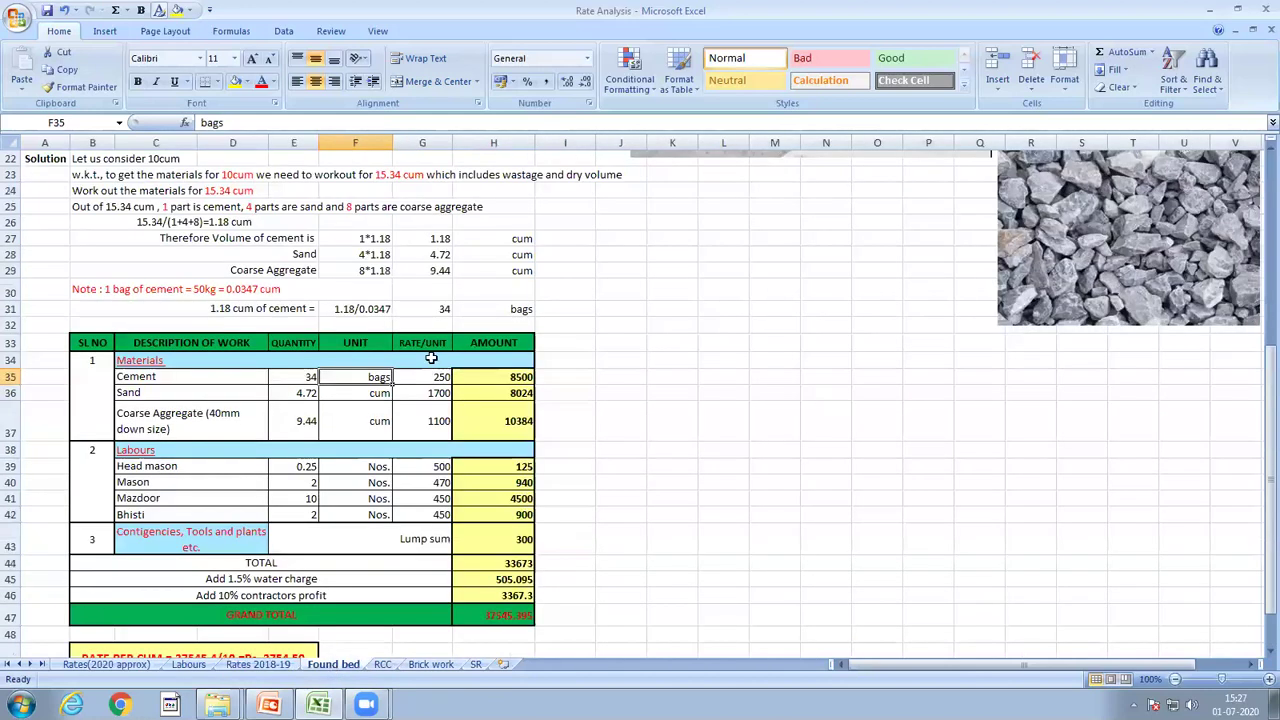
- Look up the approximate rate of natural sand in the 2018-19 materials rates for the cost table's Sand entry
click(232, 393)
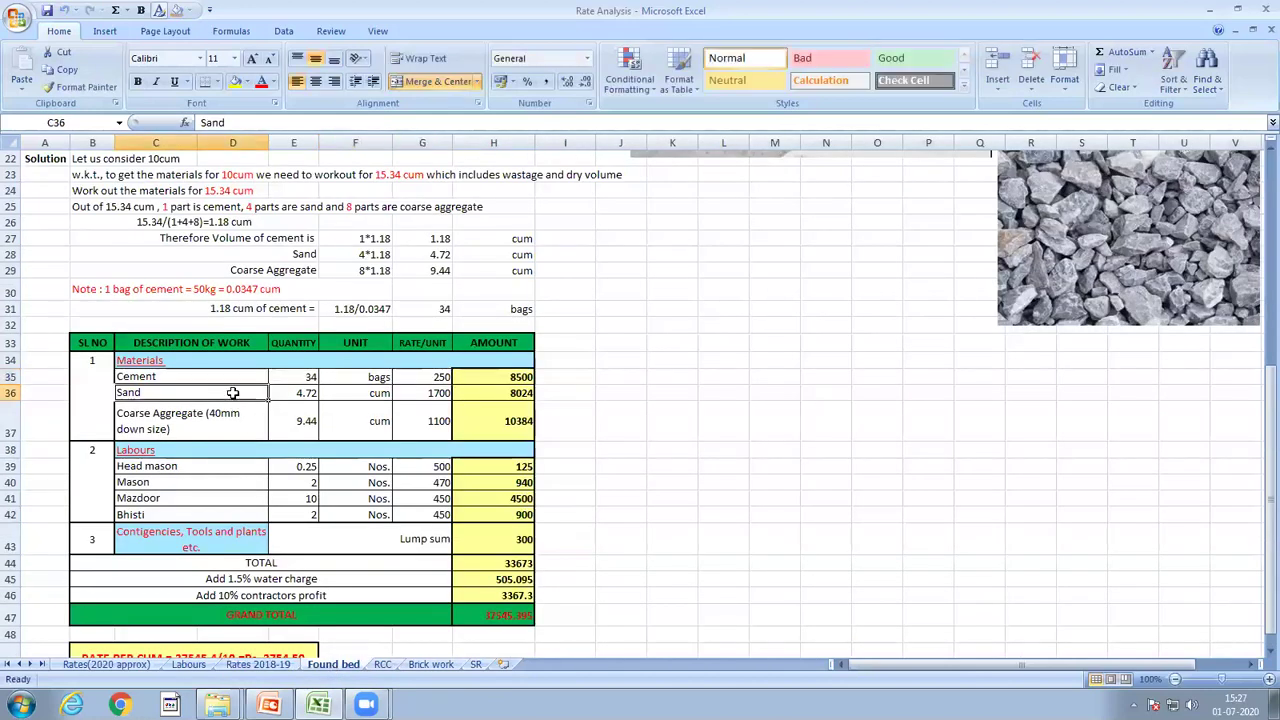
click(256, 666)
click(440, 309)
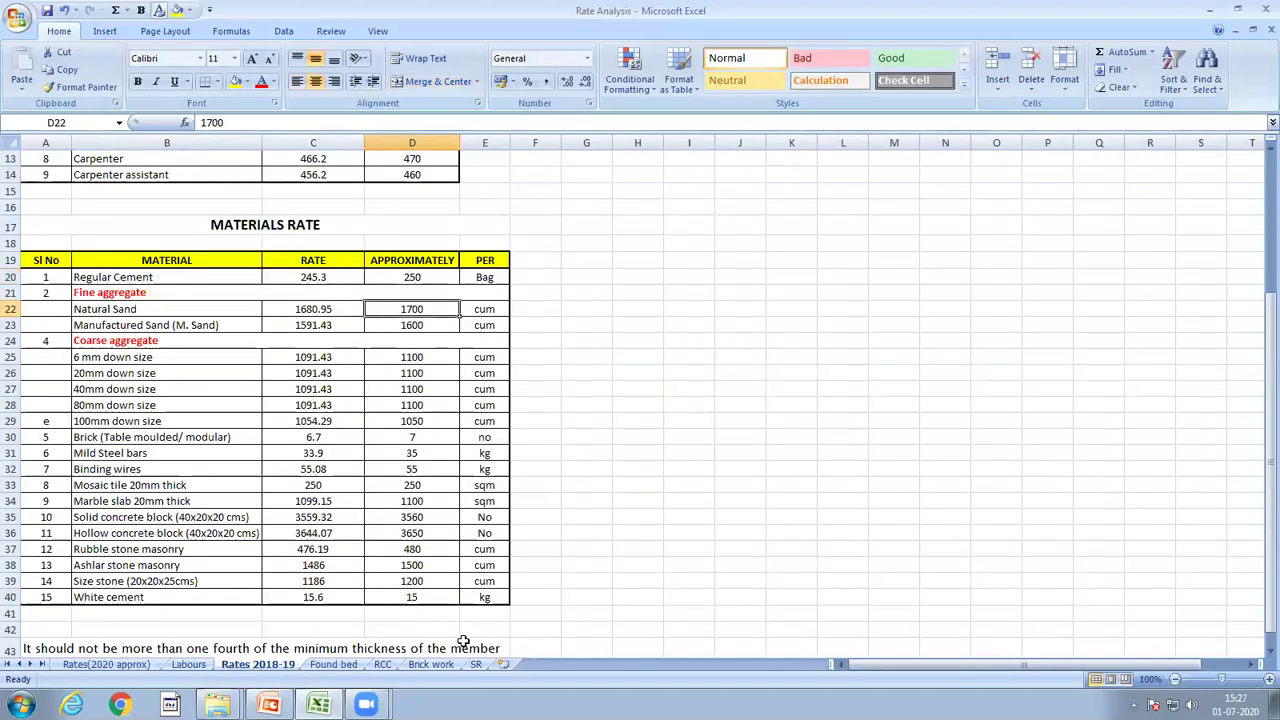
click(340, 666)
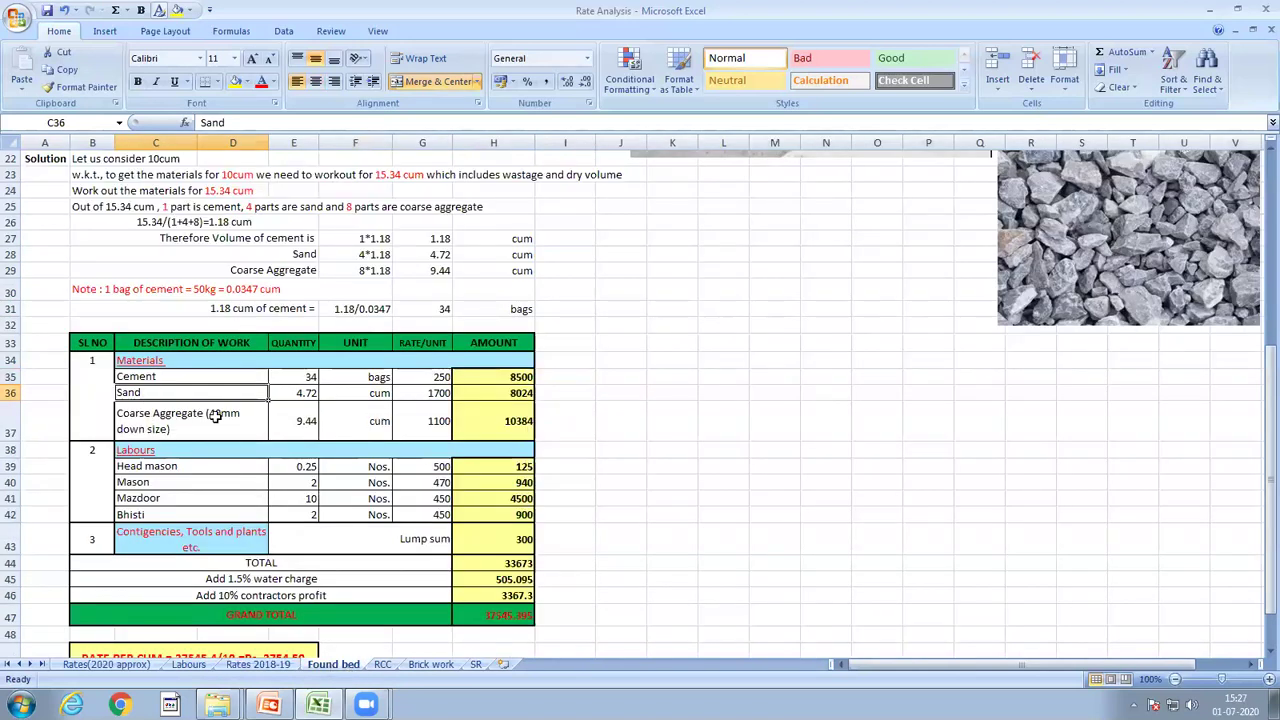
- Compare the 40mm down size coarse aggregate rate in the 2018-19 materials rates with the foundation bed table's rate
click(262, 666)
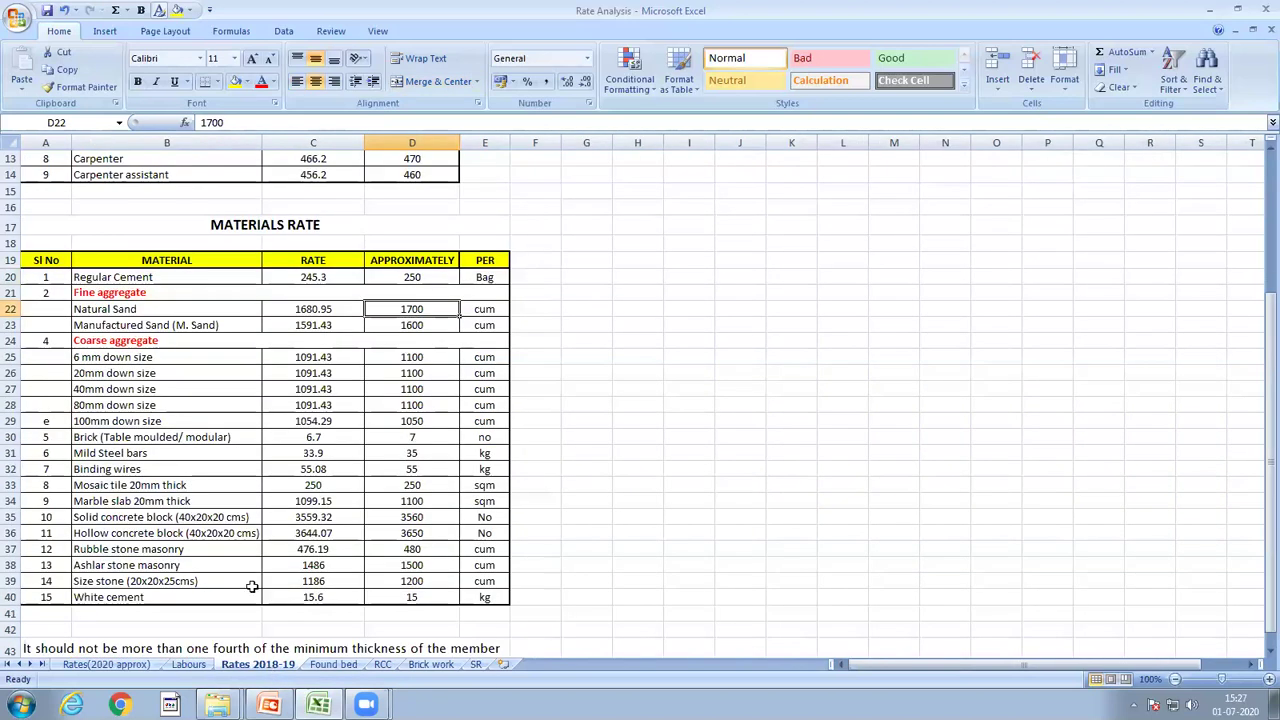
click(12, 389)
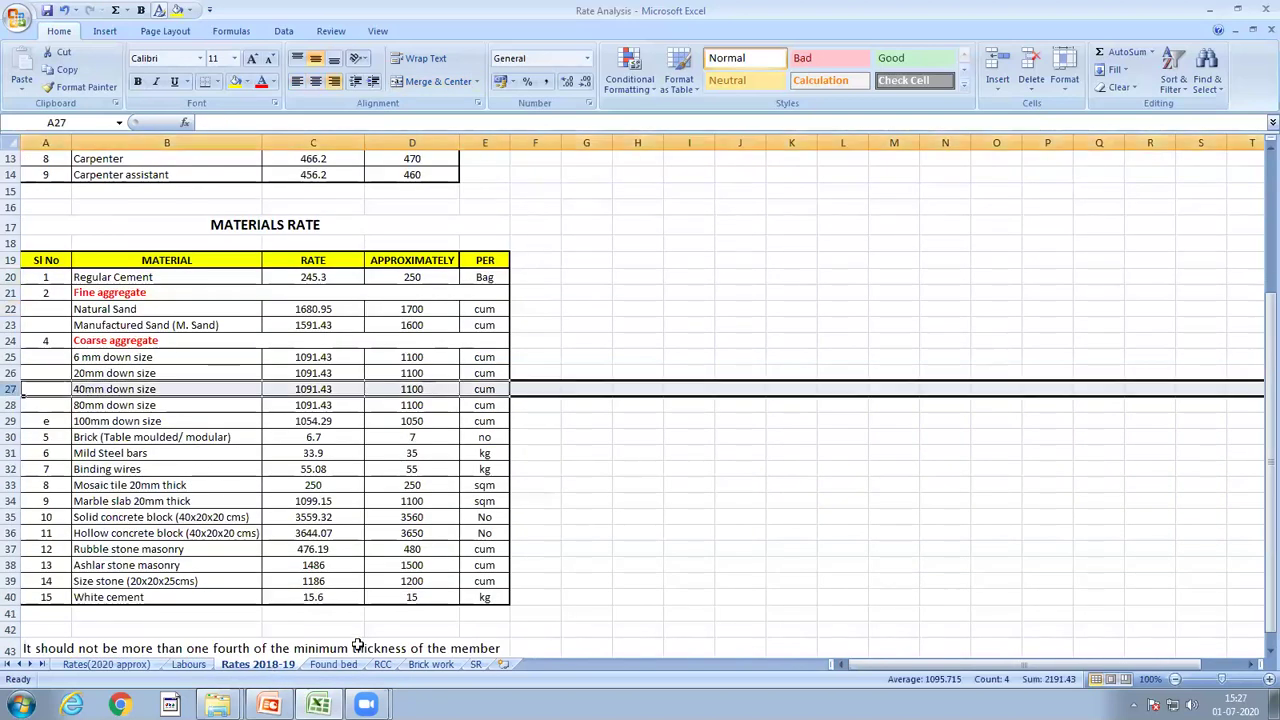
click(340, 666)
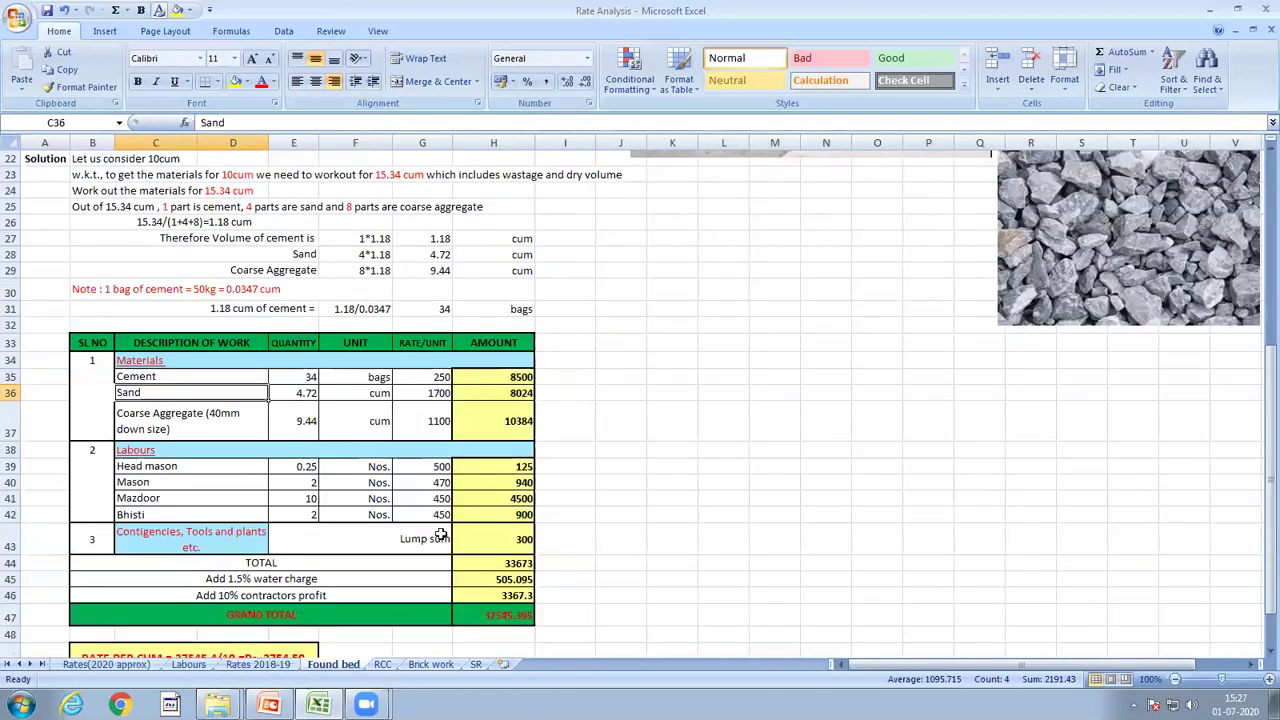
click(442, 430)
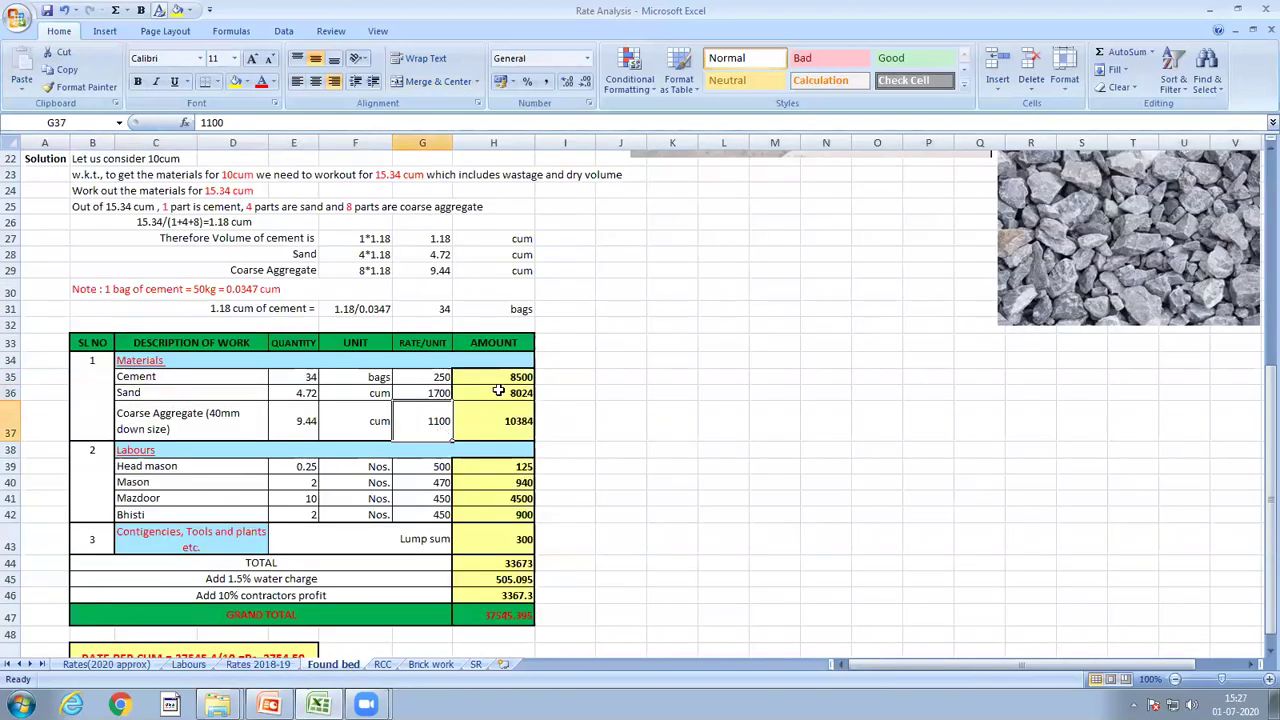
- Check how the cement amount is calculated from its quantity and rate per unit
double_click(297, 376)
double_click(439, 377)
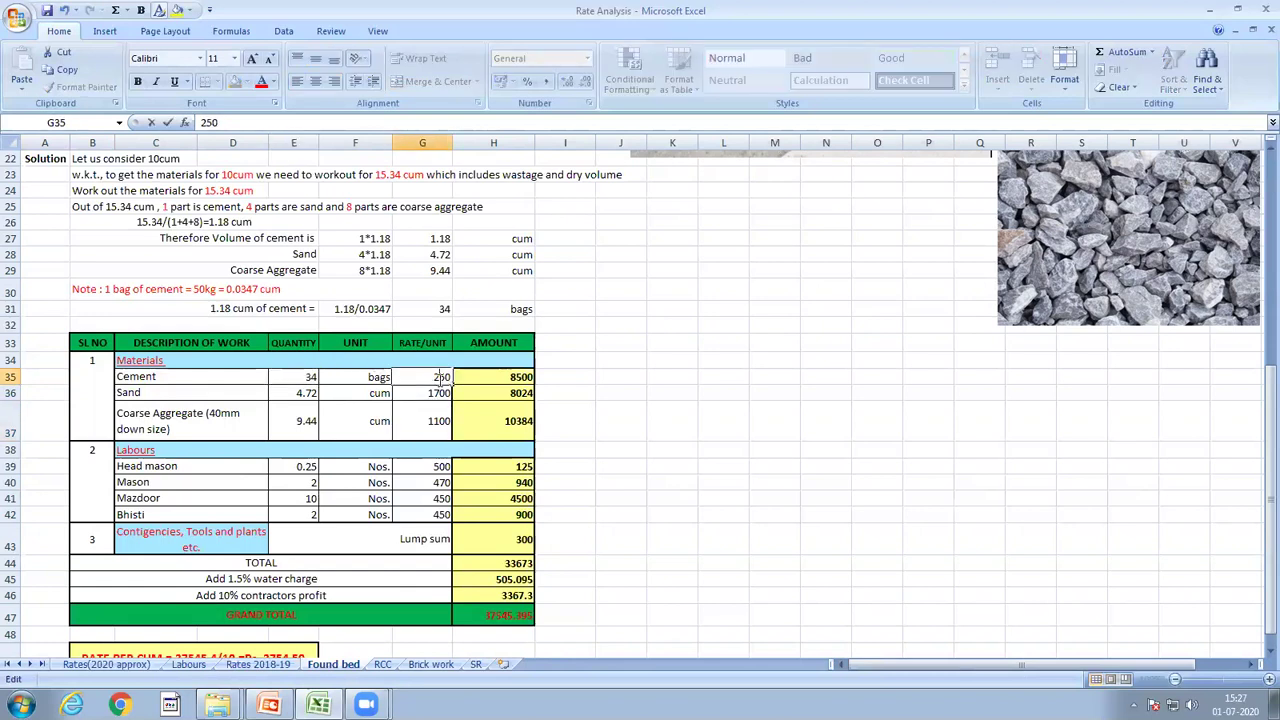
click(493, 379)
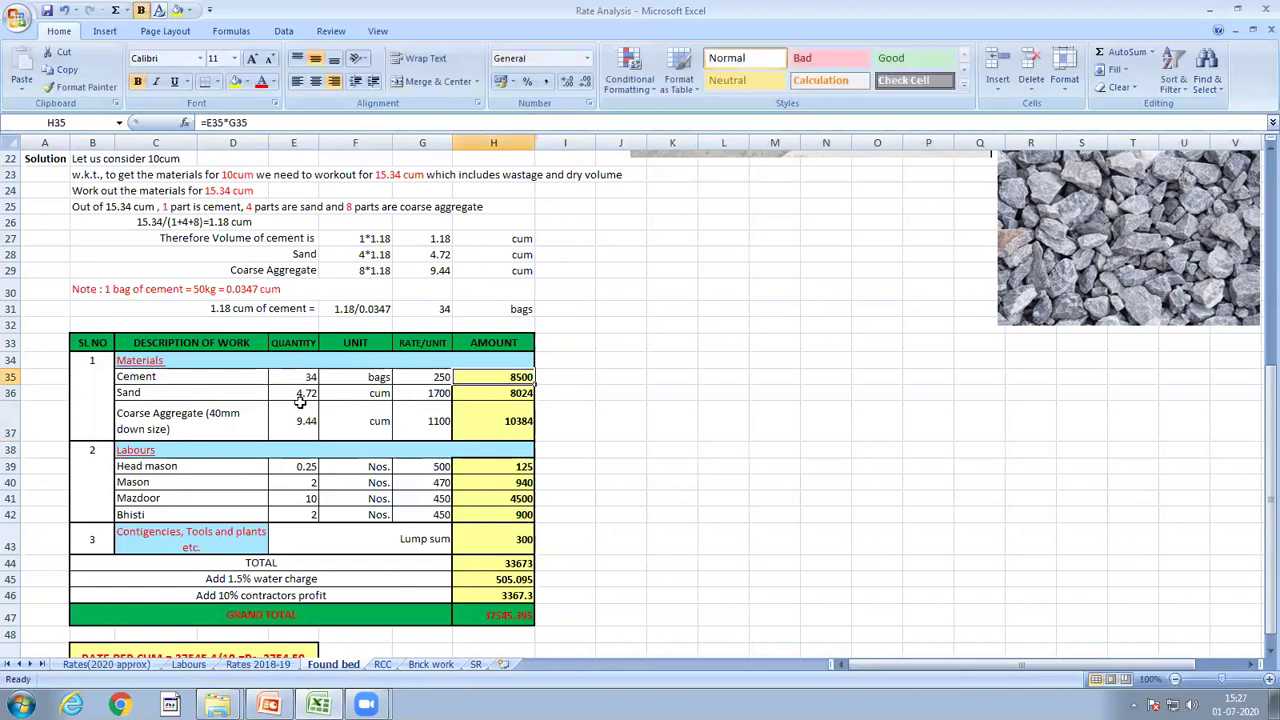
- Check the cost table's Labours section against the labour numbers specified for 10 cum of 1:4:8 foundation concrete in the Labours sheet
scroll(205, 476, down, 2)
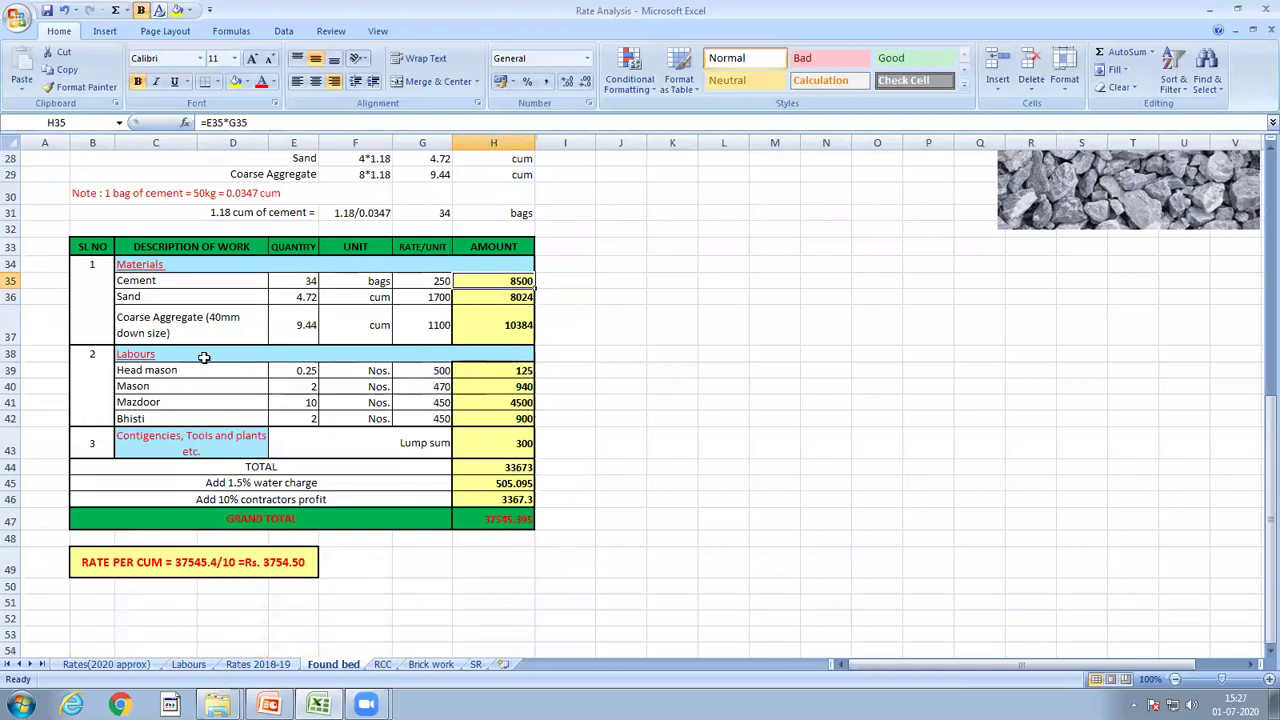
click(150, 353)
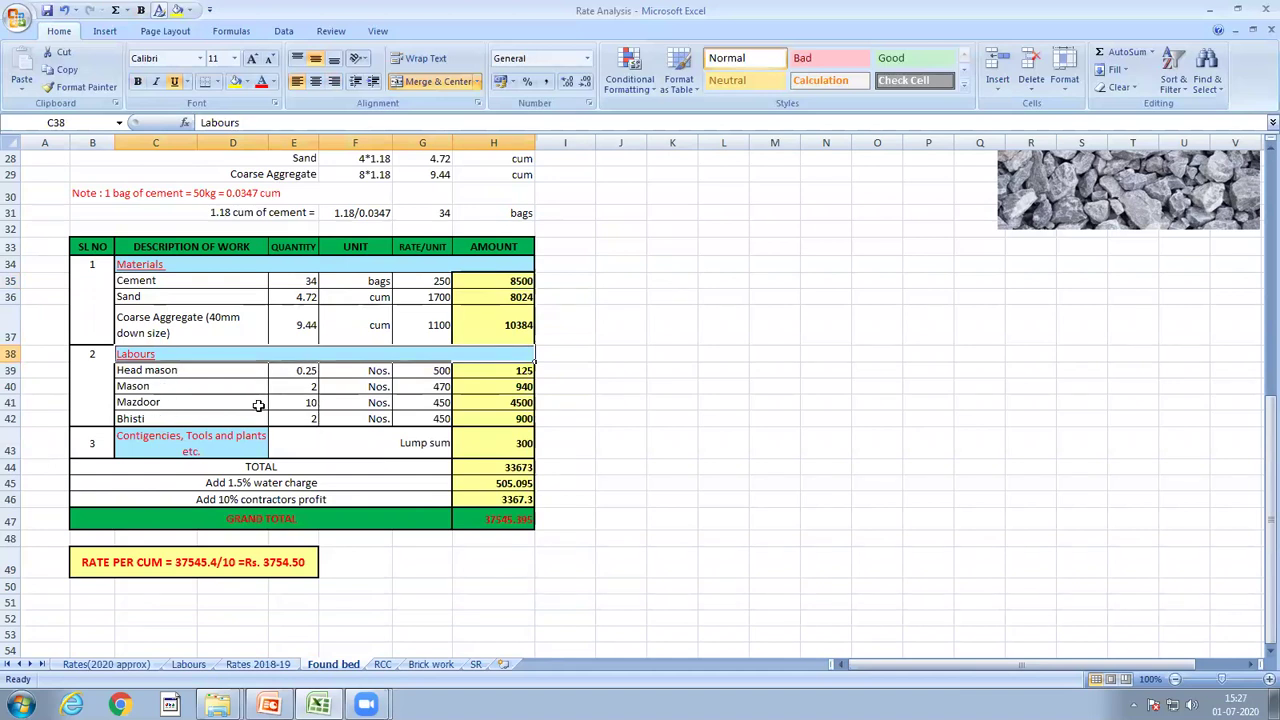
click(186, 665)
scroll(105, 557, down, 1)
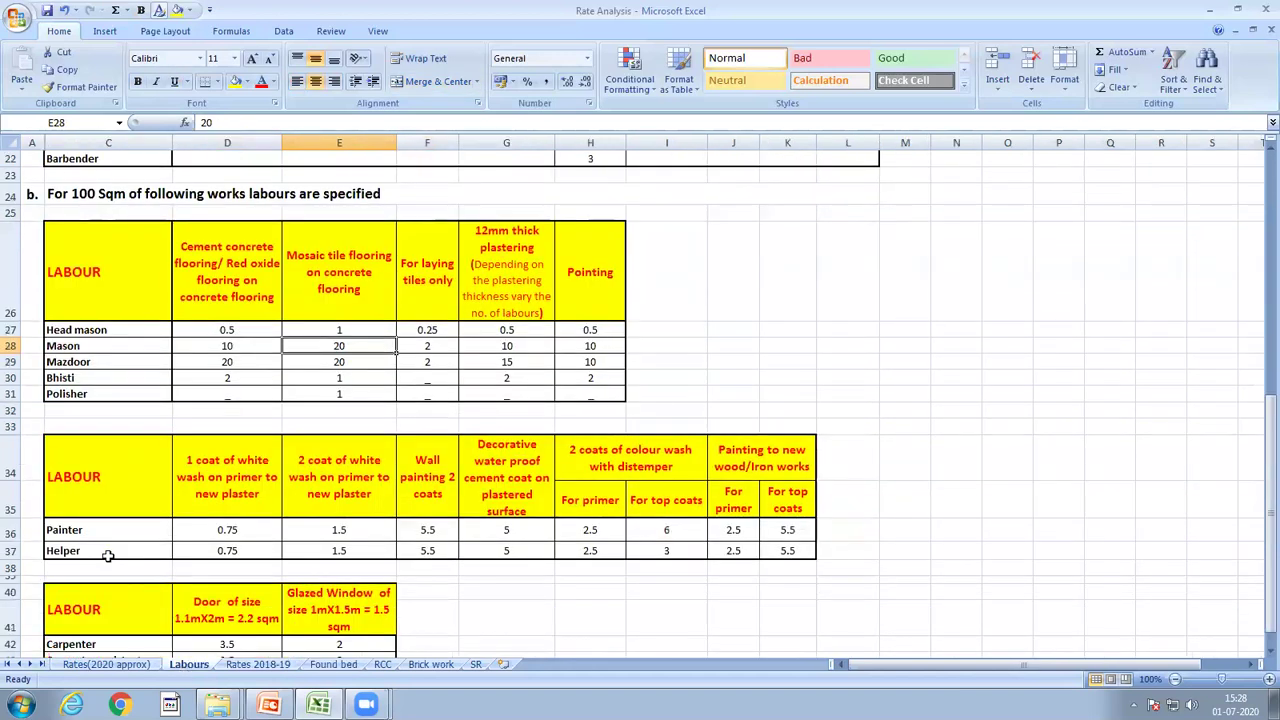
scroll(105, 557, up, 3)
scroll(105, 557, up, 4)
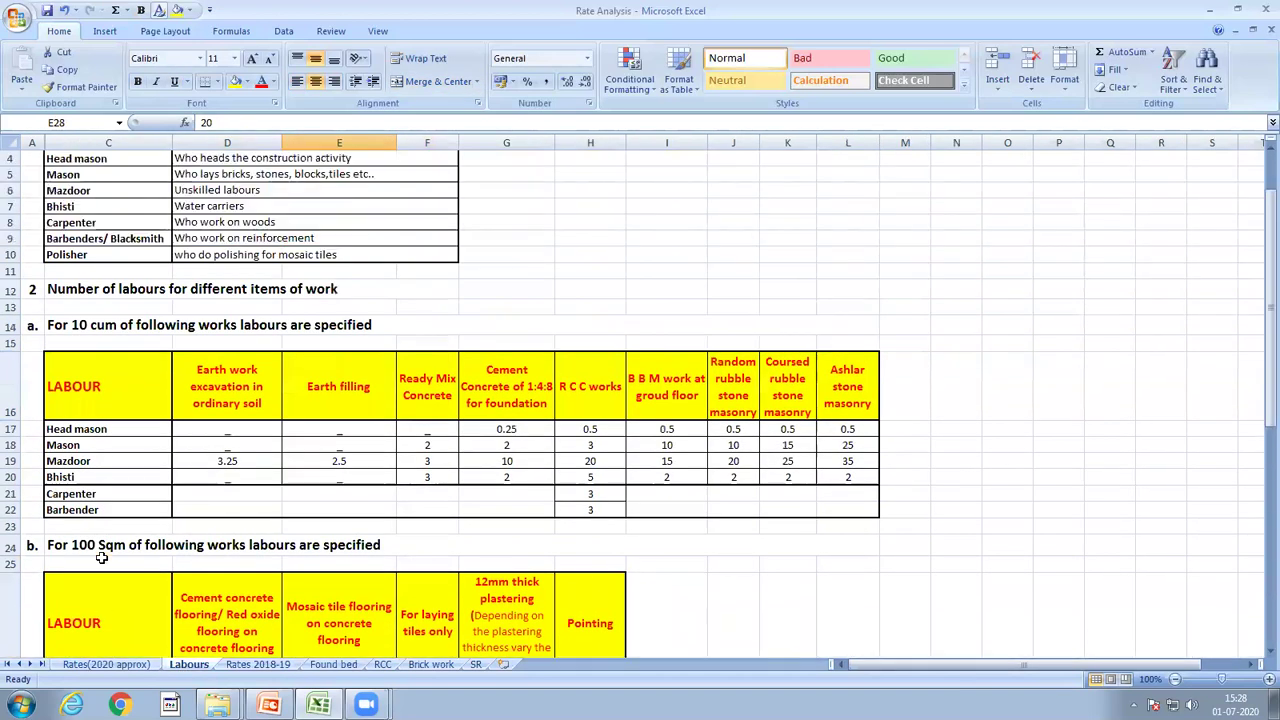
scroll(101, 559, down, 1)
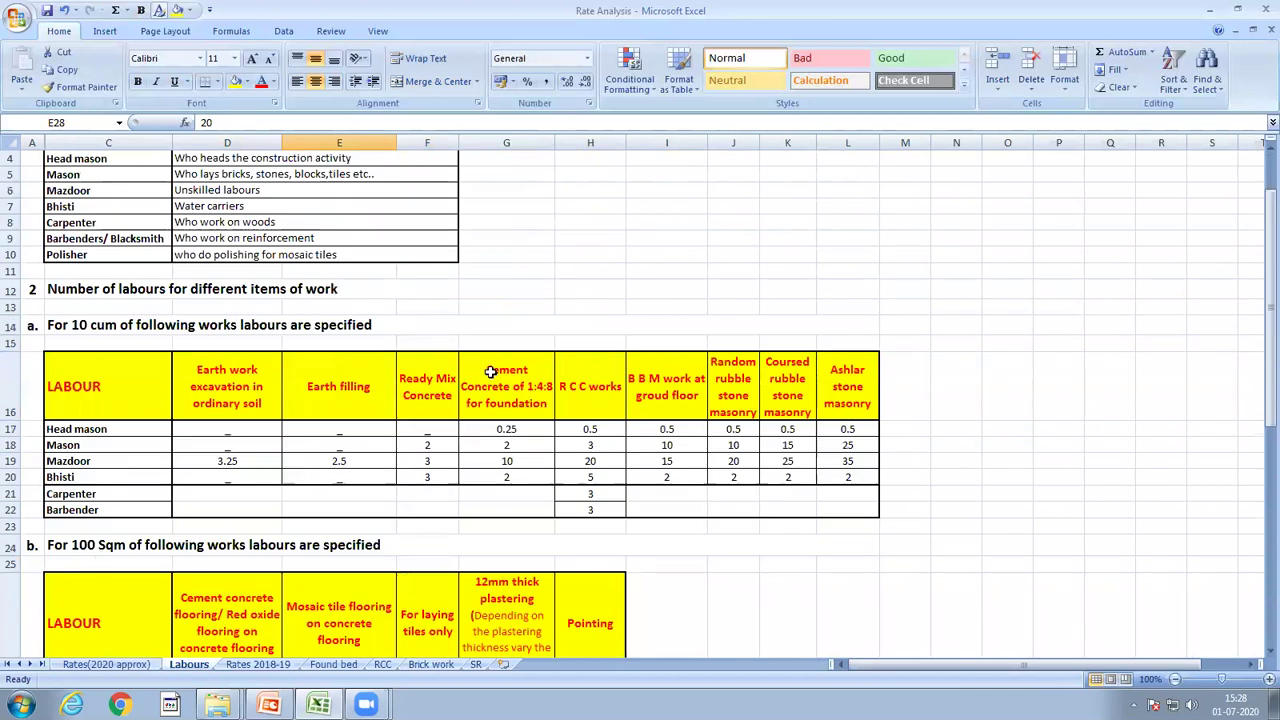
drag(512, 366, 519, 478)
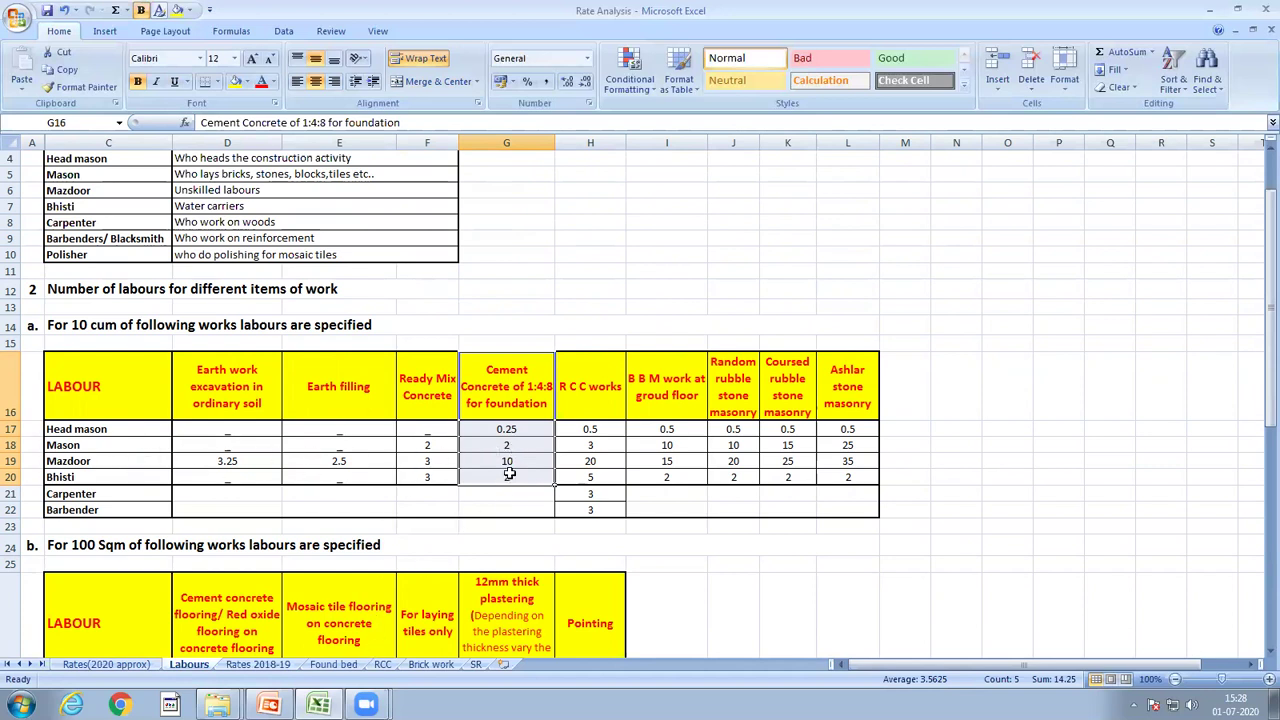
click(334, 664)
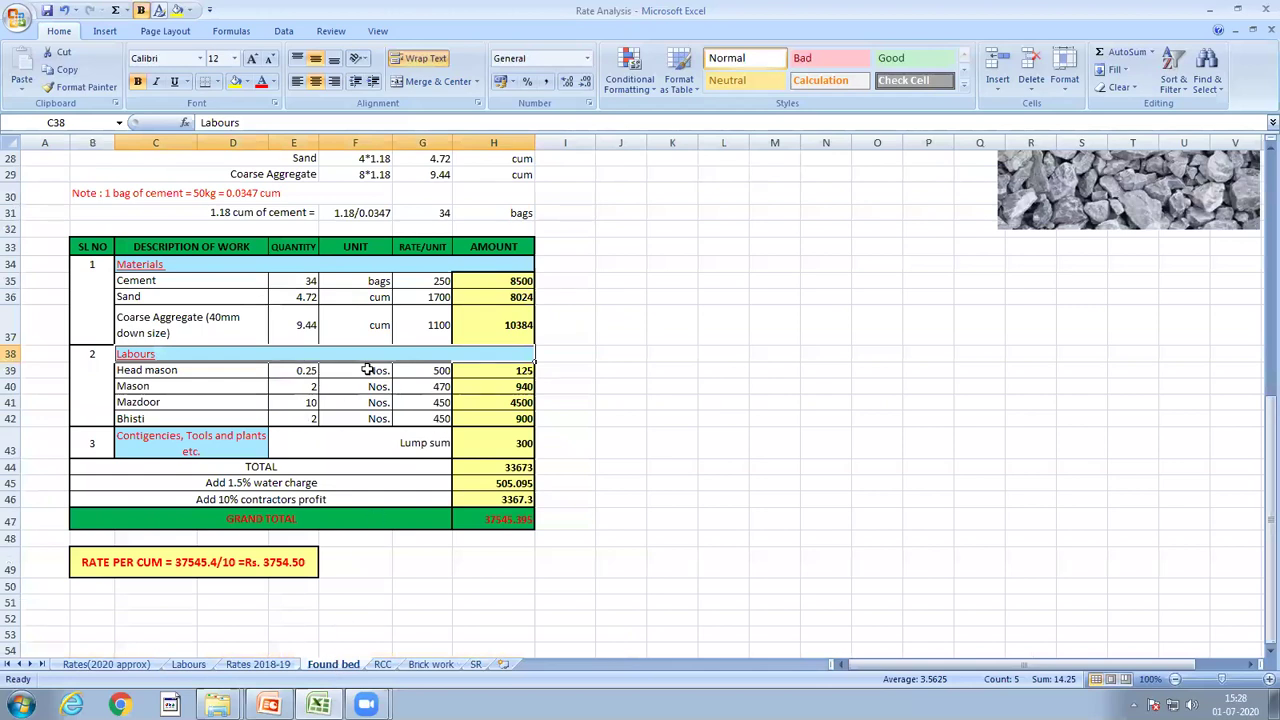
- Compare the head mason, mason, mazdoor and bhisti rates with the labour rates per day in the 2018-19 schedule
click(422, 370)
drag(422, 370, 423, 418)
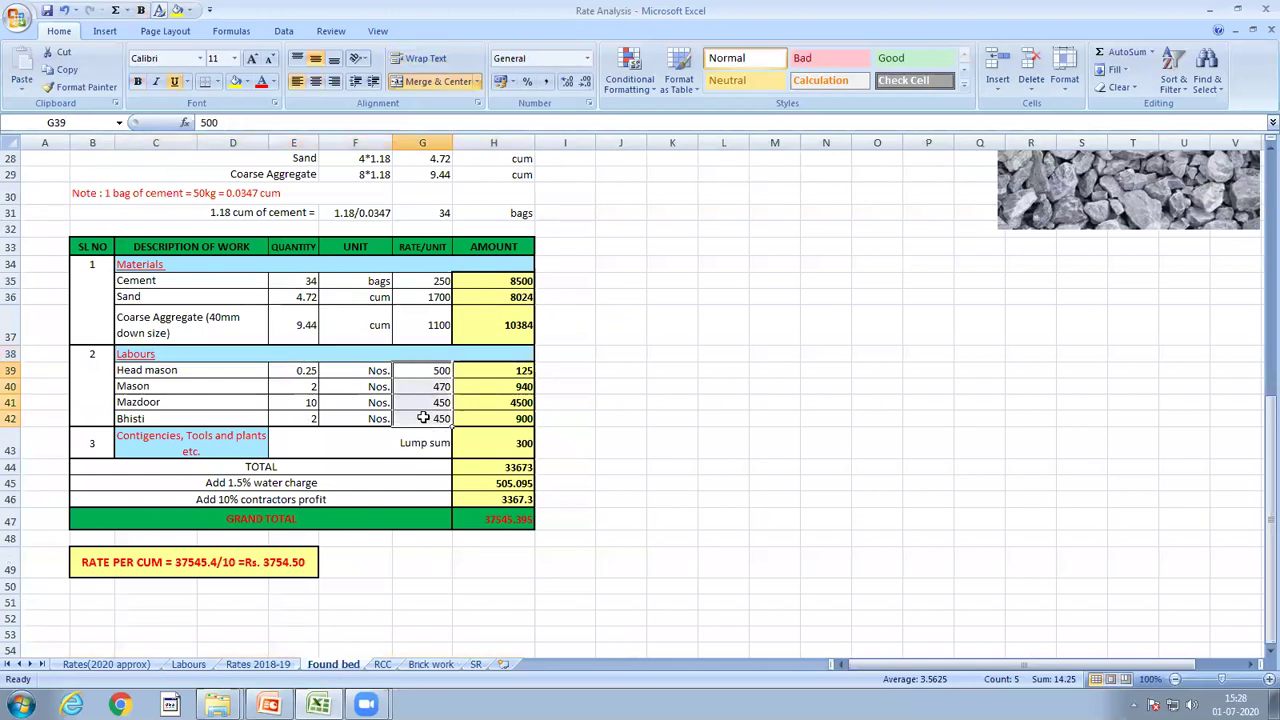
click(258, 664)
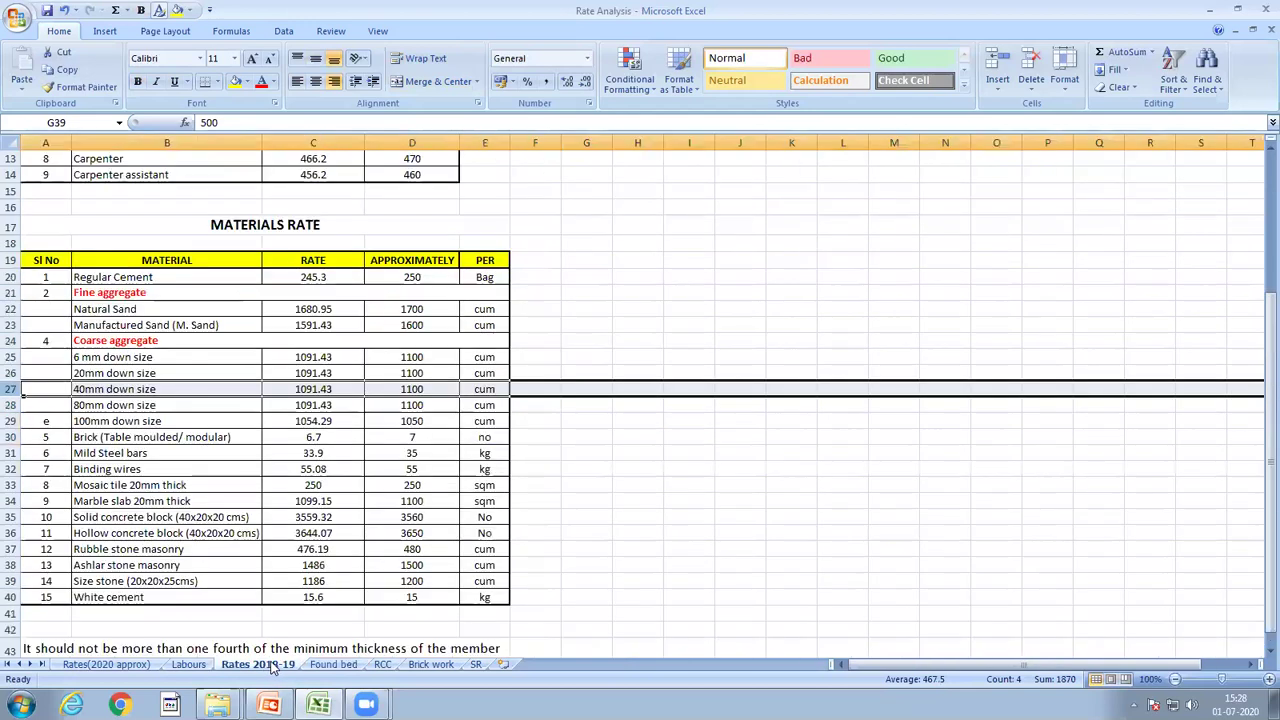
scroll(284, 505, up, 4)
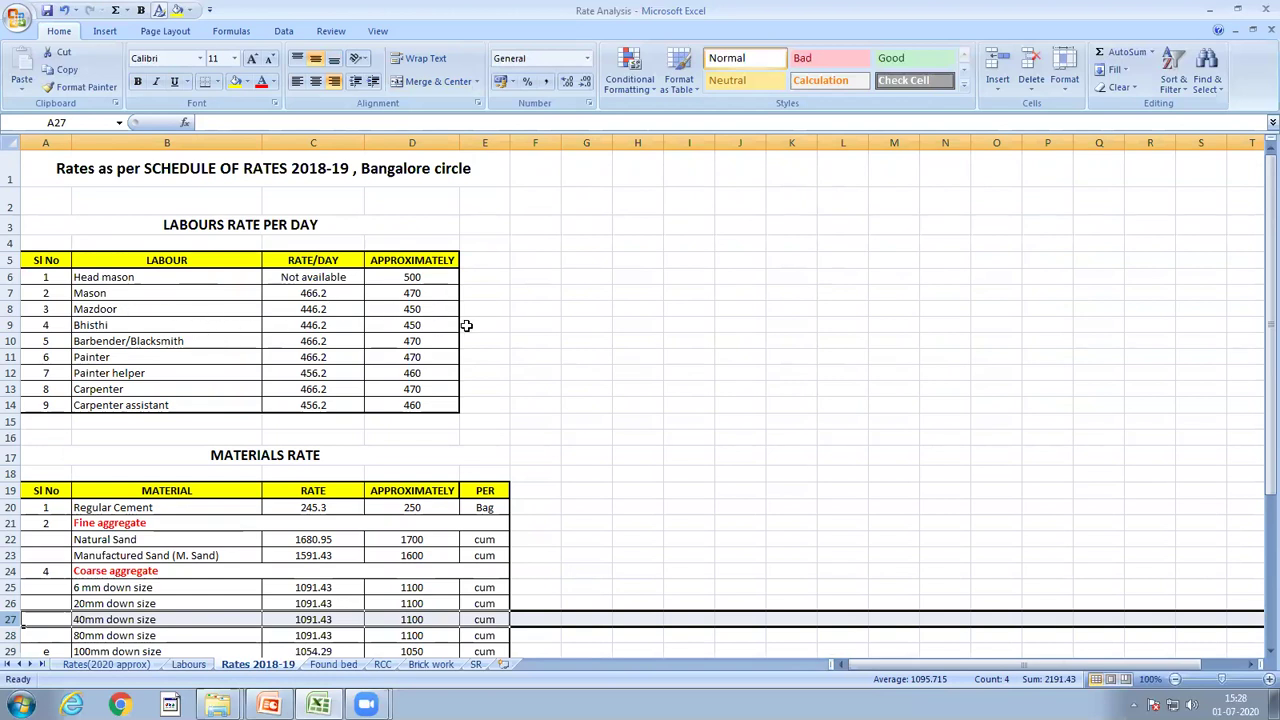
click(333, 664)
- Check how the labour amounts are calculated from the quantities and rates, inspecting the Bhisti amount's formula
drag(430, 372, 416, 422)
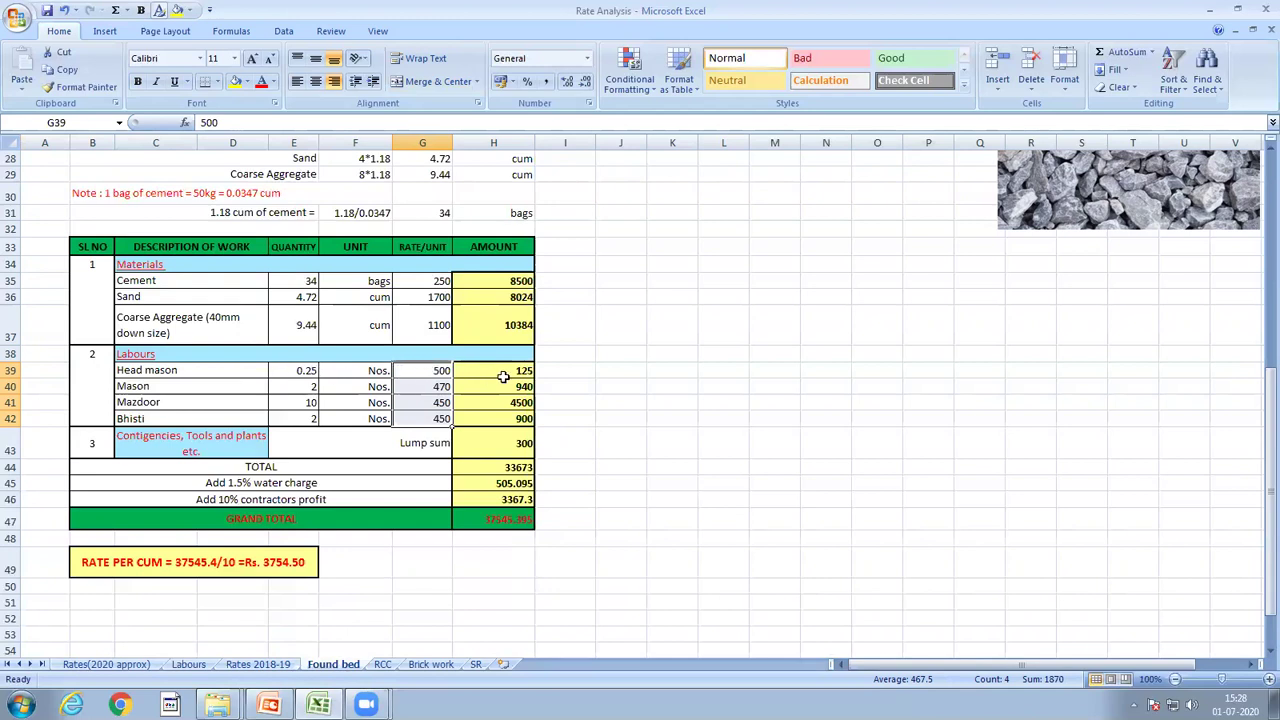
drag(497, 372, 495, 417)
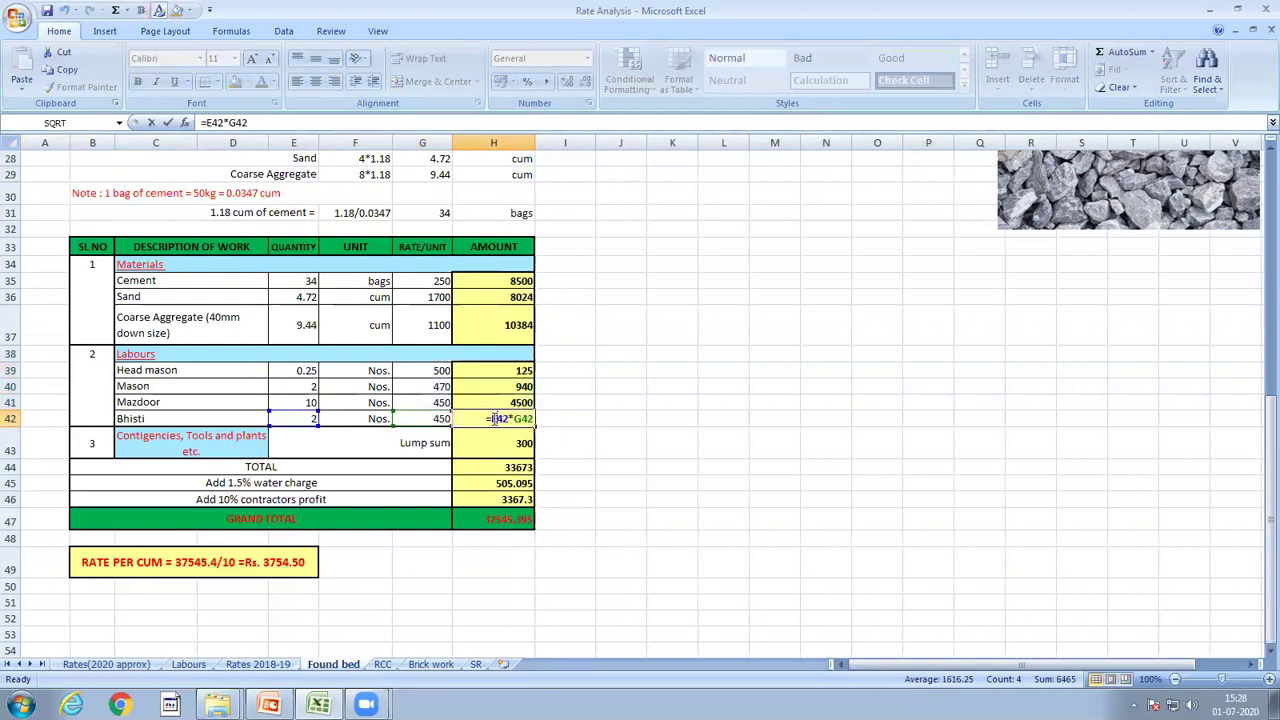
click(682, 447)
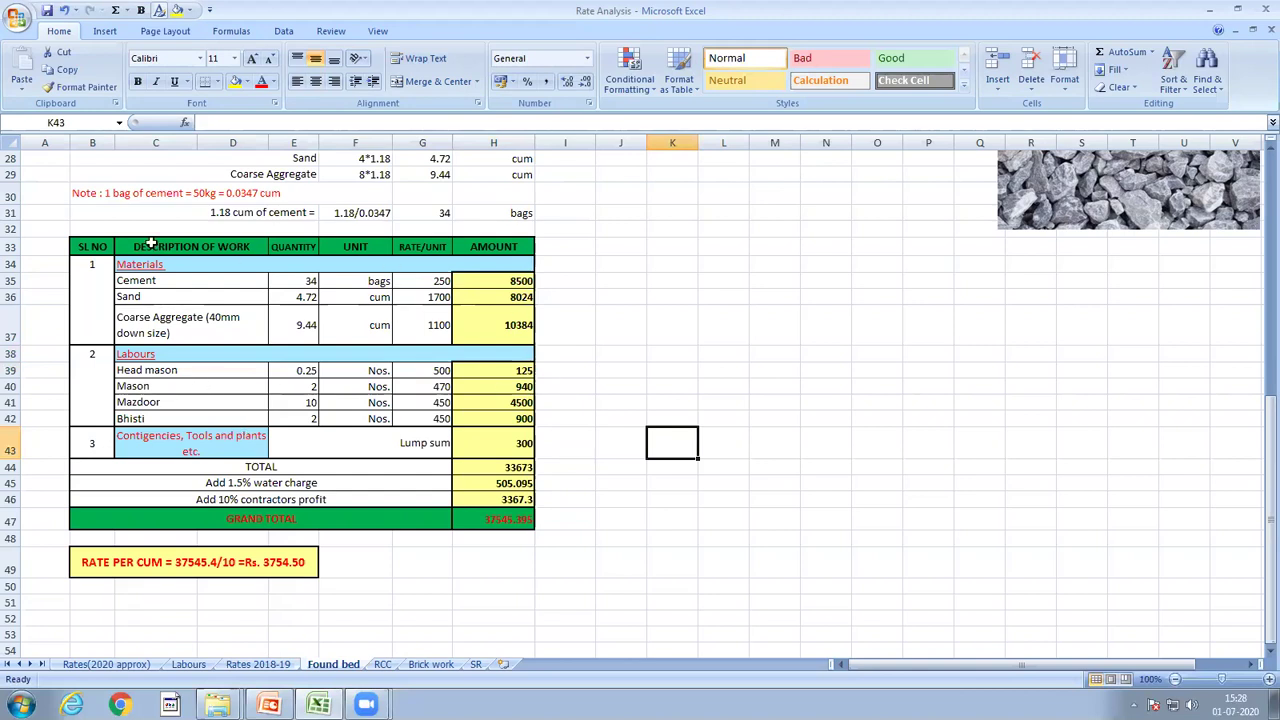
- Review the lump sum amount allowed for contingencies, tools and plants
click(434, 448)
click(507, 443)
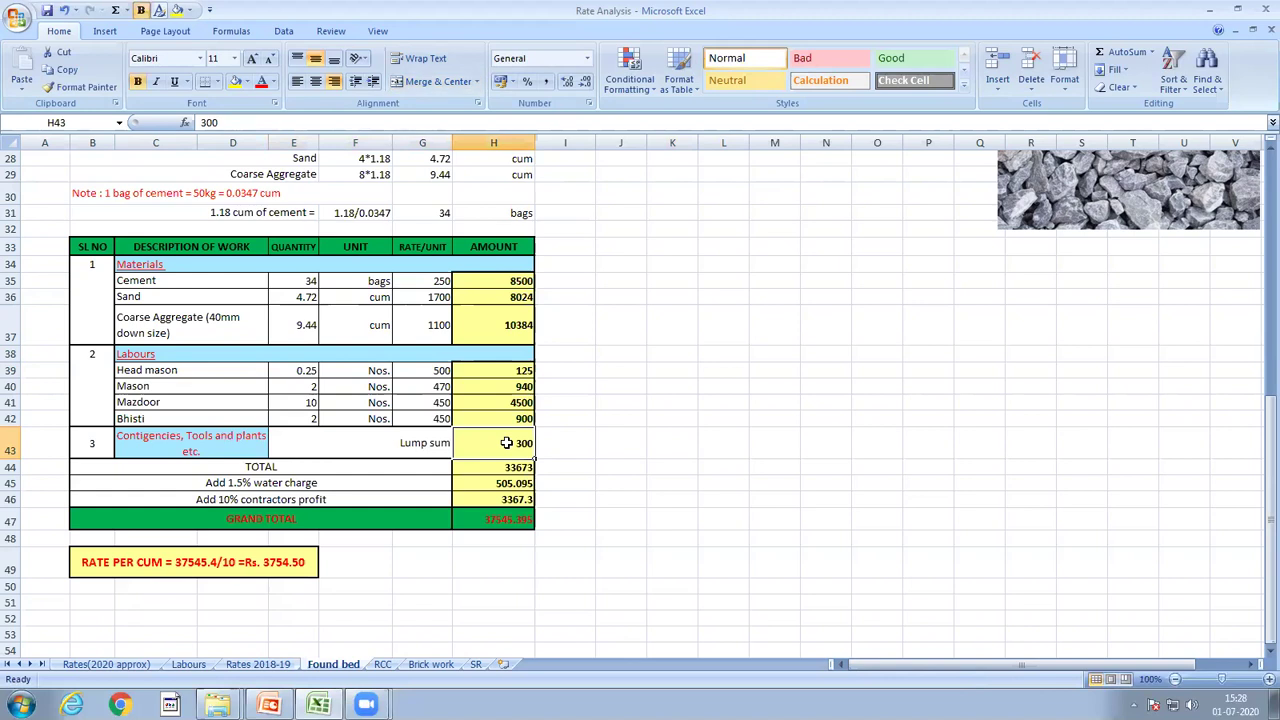
click(616, 420)
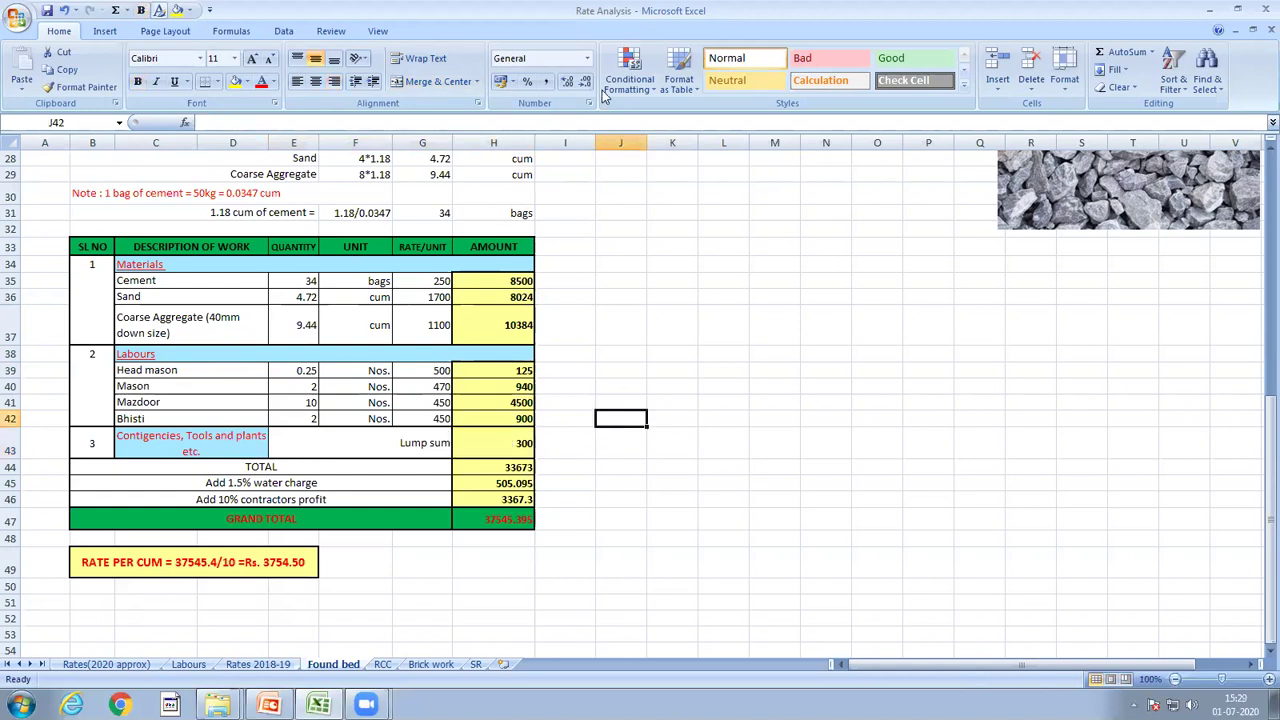
click(495, 443)
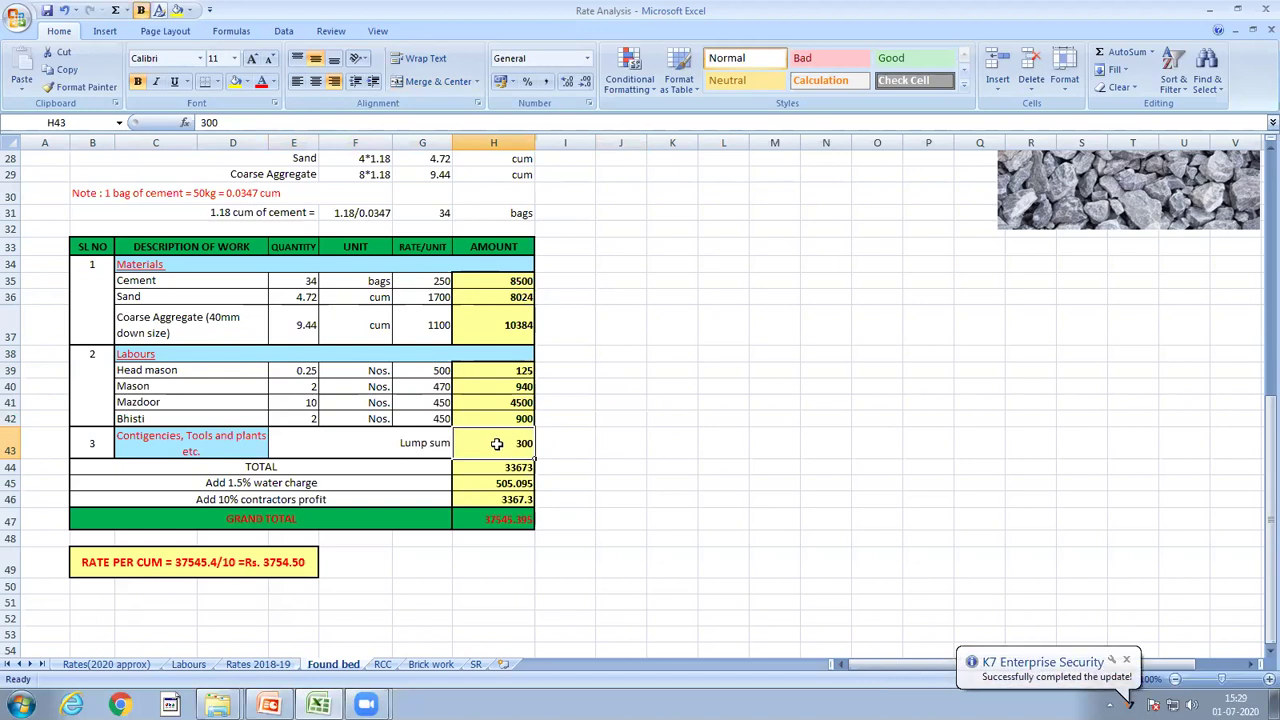
- Go through the material, labour and contingency amounts that make up the TOTAL row
click(426, 470)
click(620, 467)
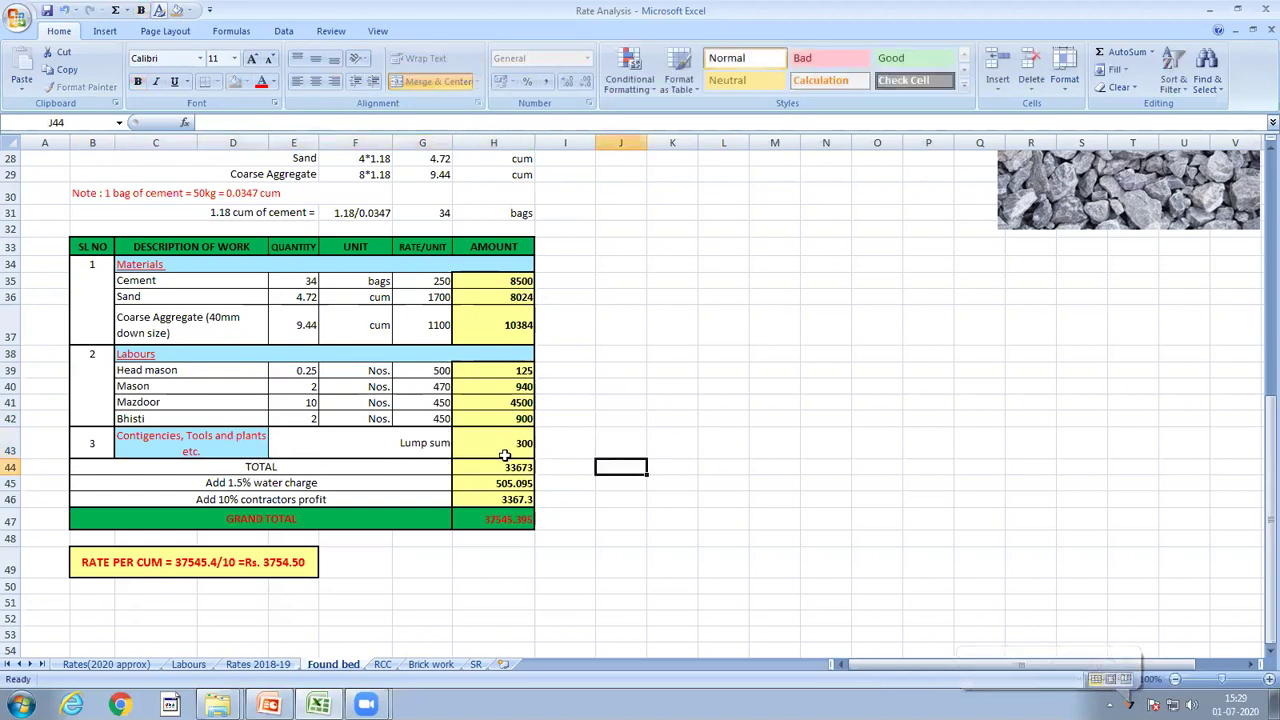
drag(498, 290, 511, 446)
click(600, 385)
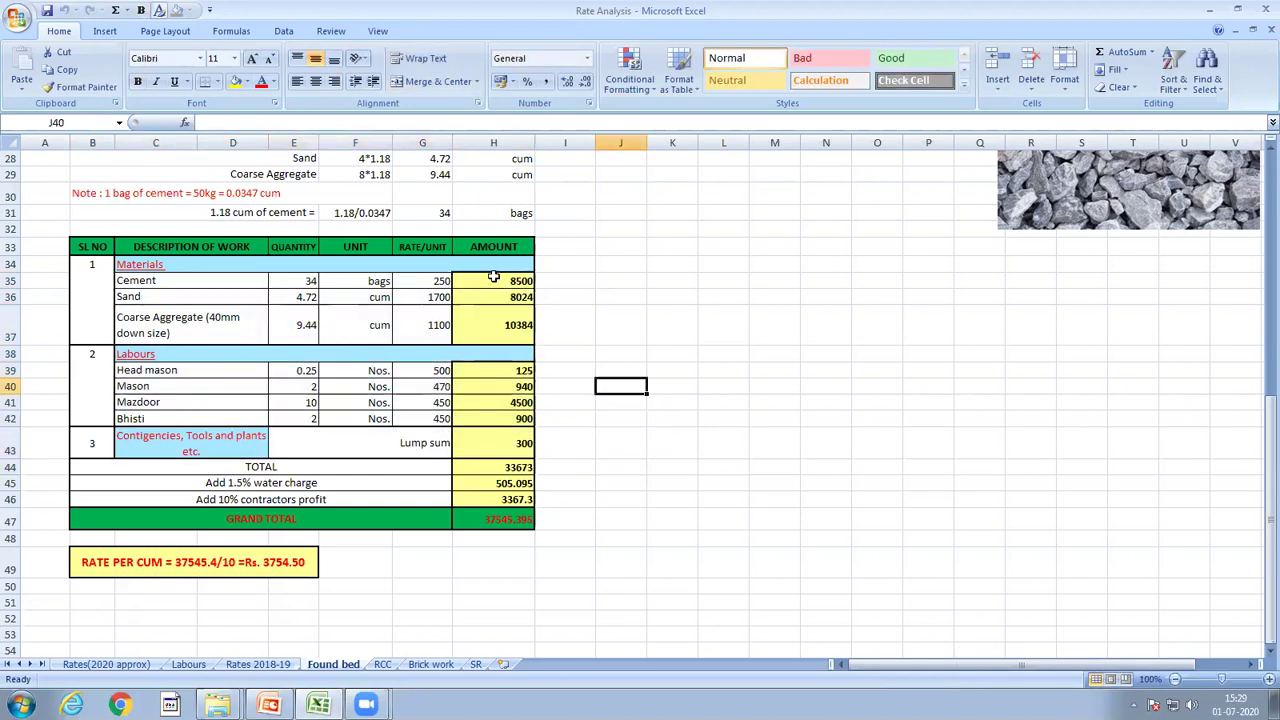
- Inspect the formula that derives the 1.5% water charge from the total amount
click(504, 468)
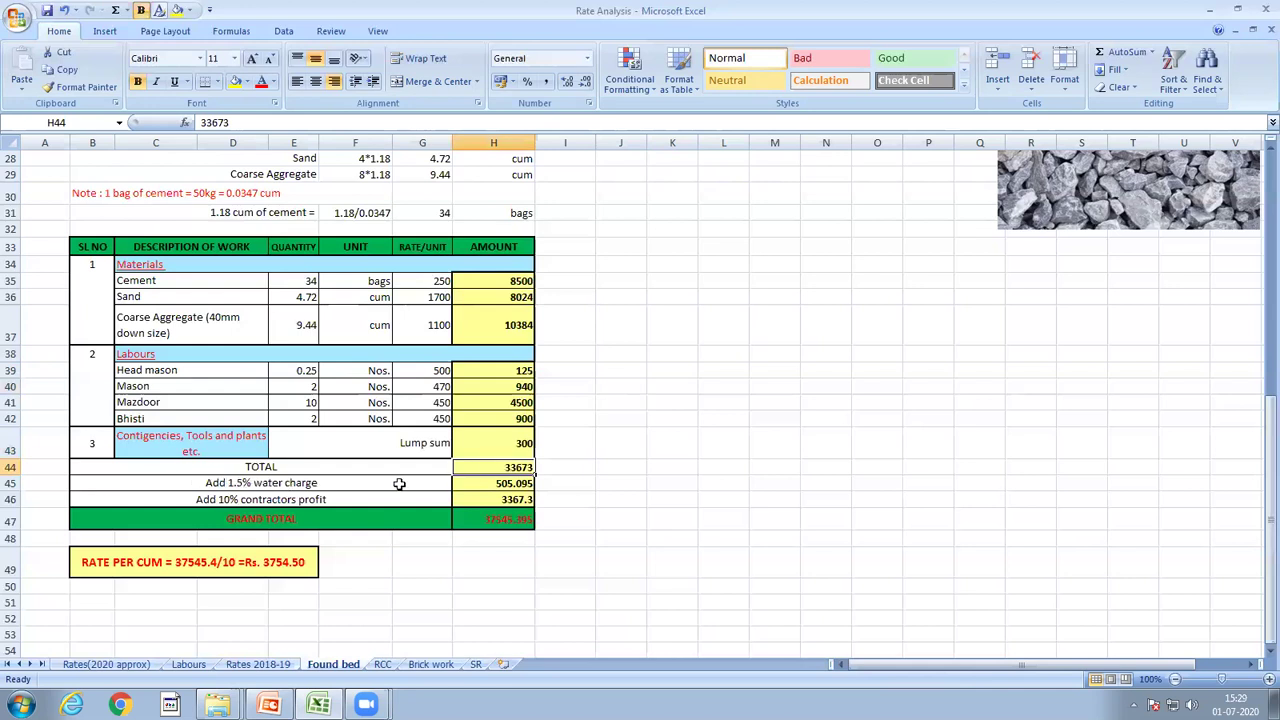
double_click(487, 483)
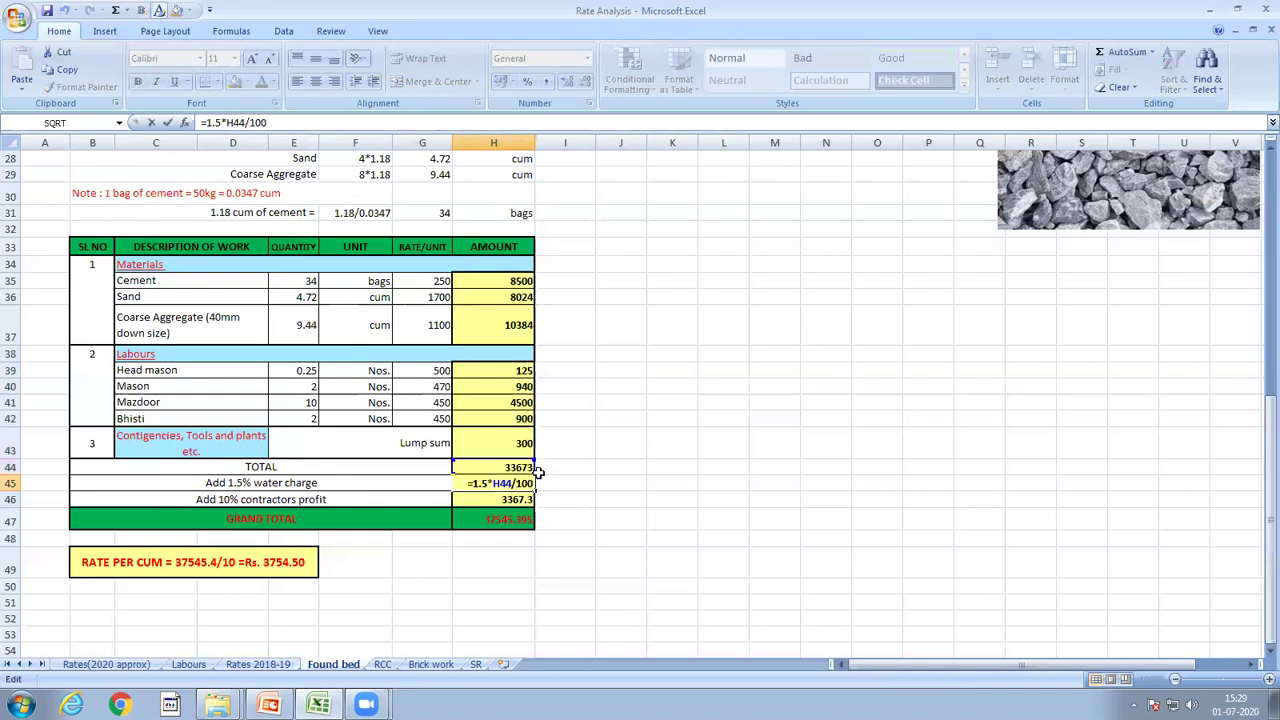
click(566, 470)
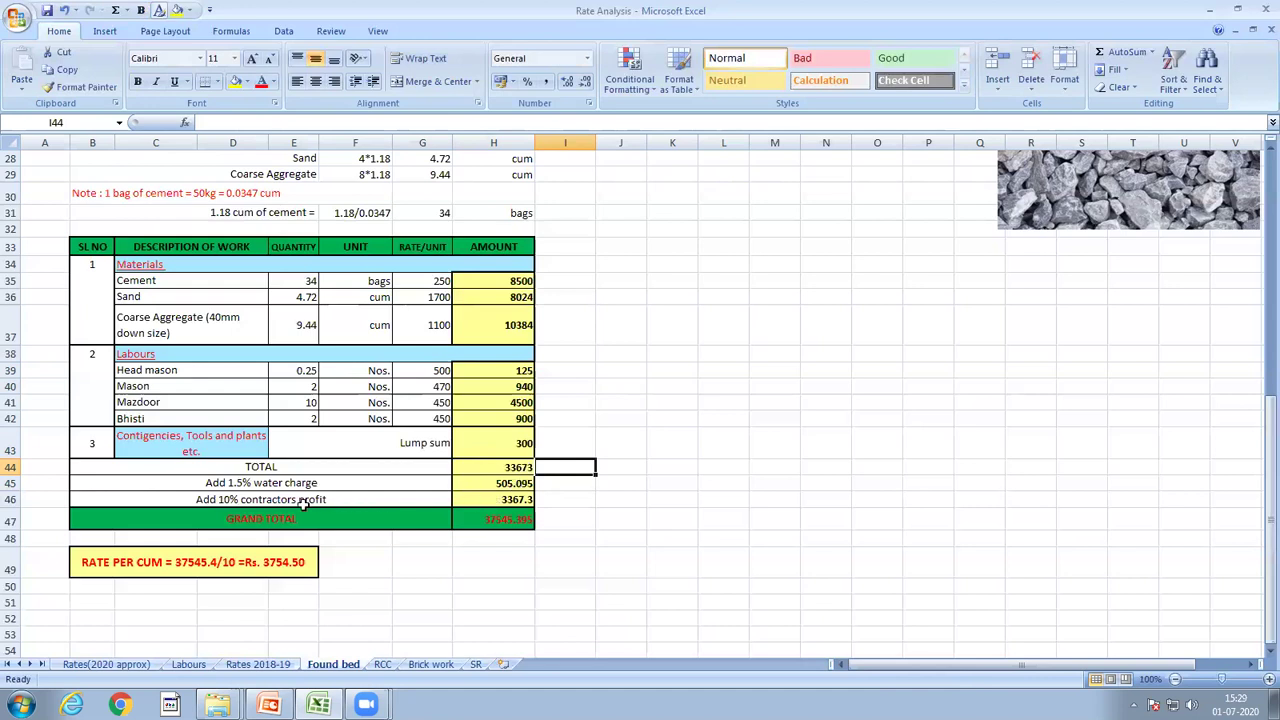
- Inspect the formula that derives the 10% contractor's profit from the TOTAL amount
click(484, 500)
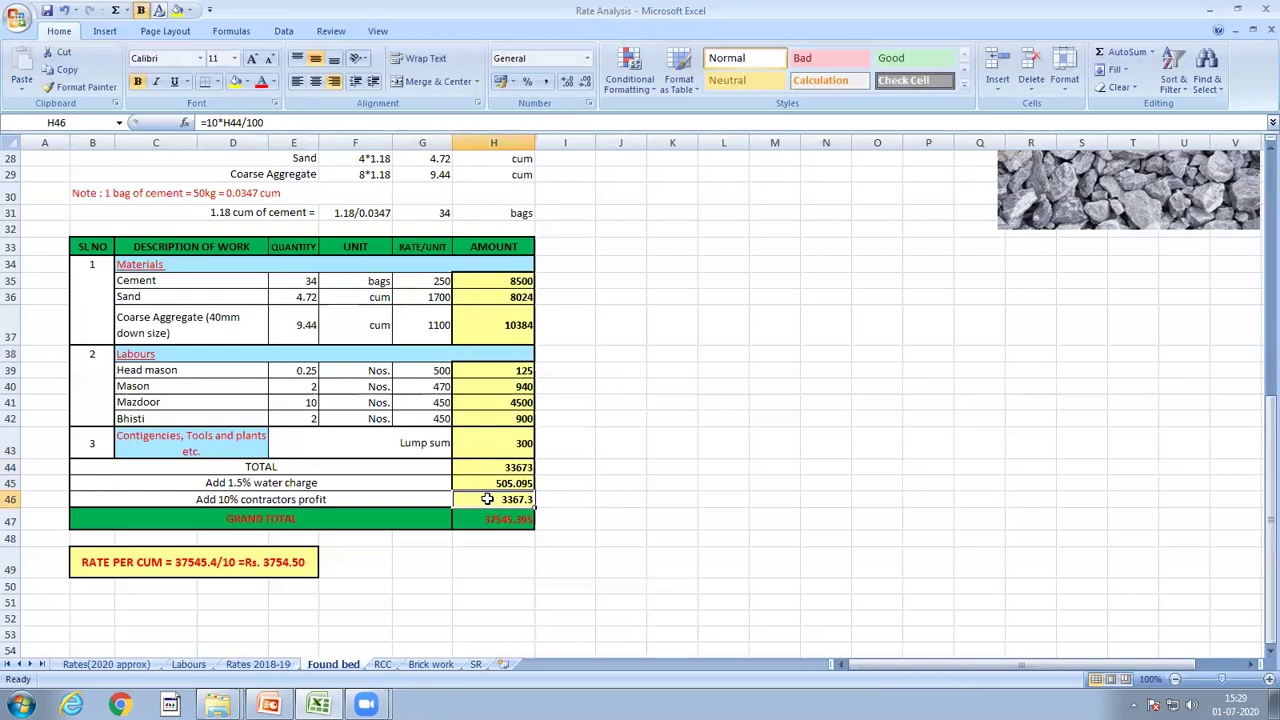
click(520, 468)
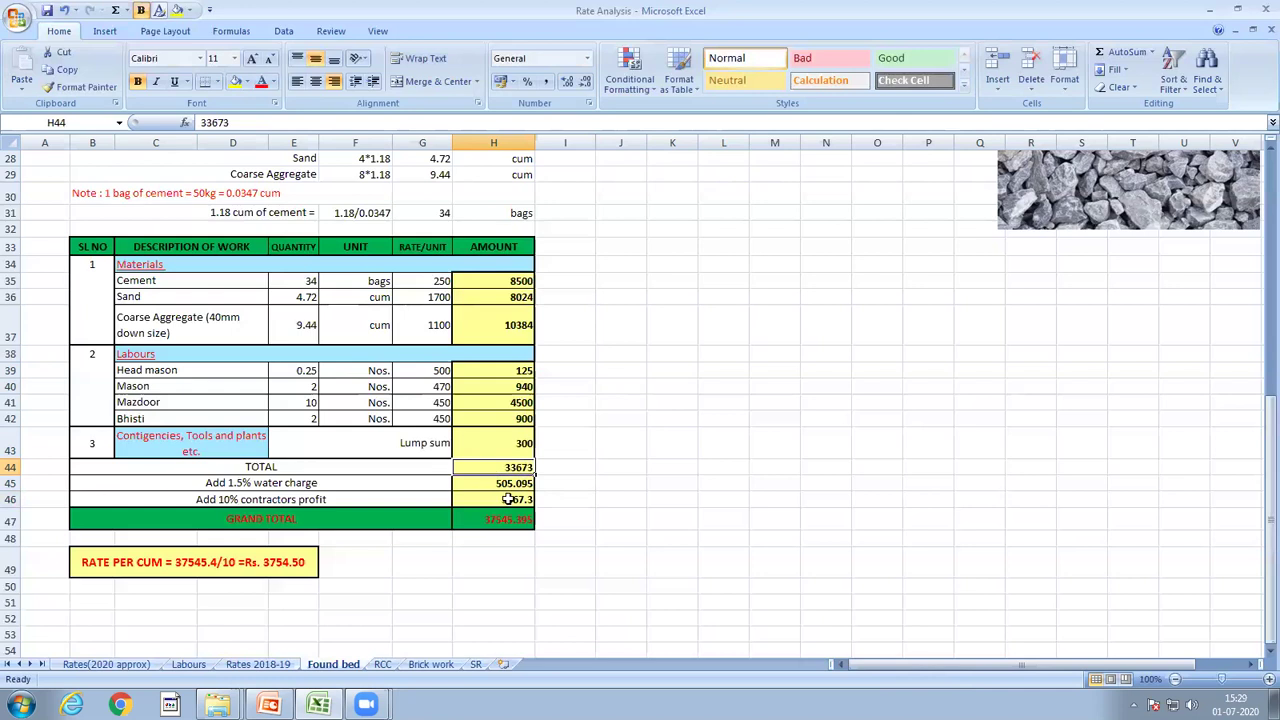
click(500, 501)
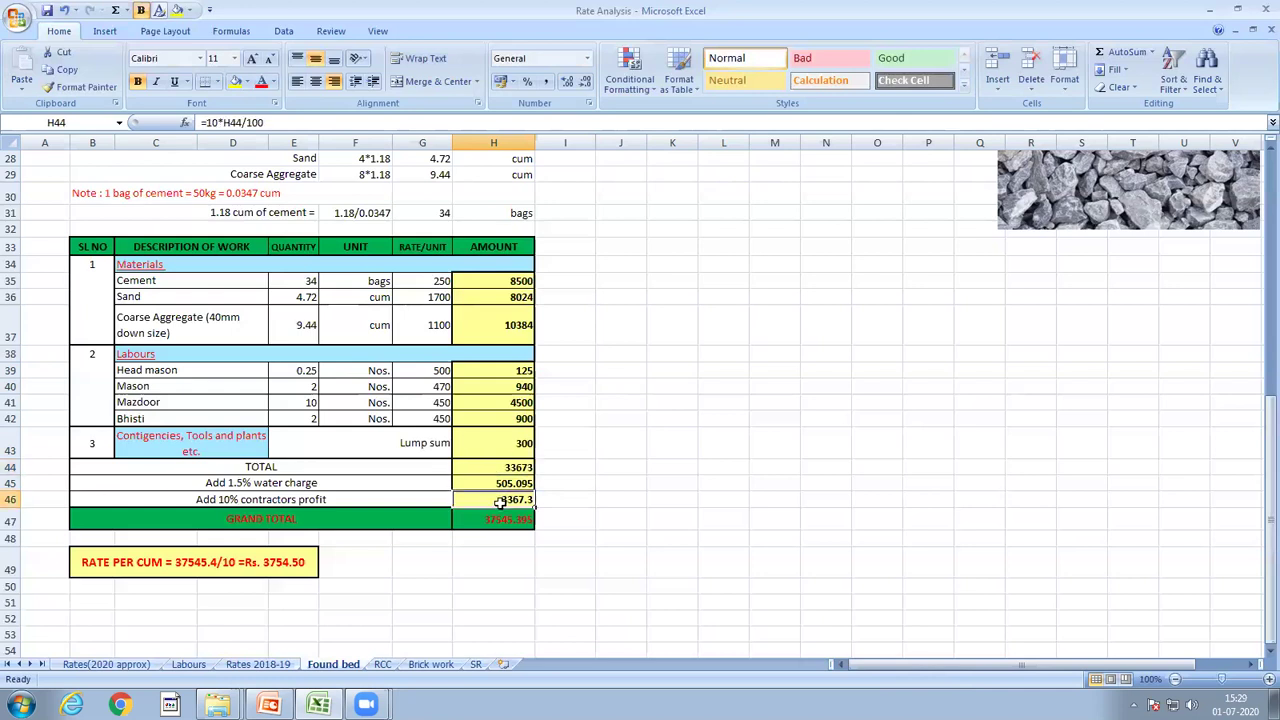
- Check how the GRAND TOTAL sums the total, water charge and contractor's profit, and review the RATE PER CUM calculation below the table
drag(491, 467, 499, 498)
double_click(488, 517)
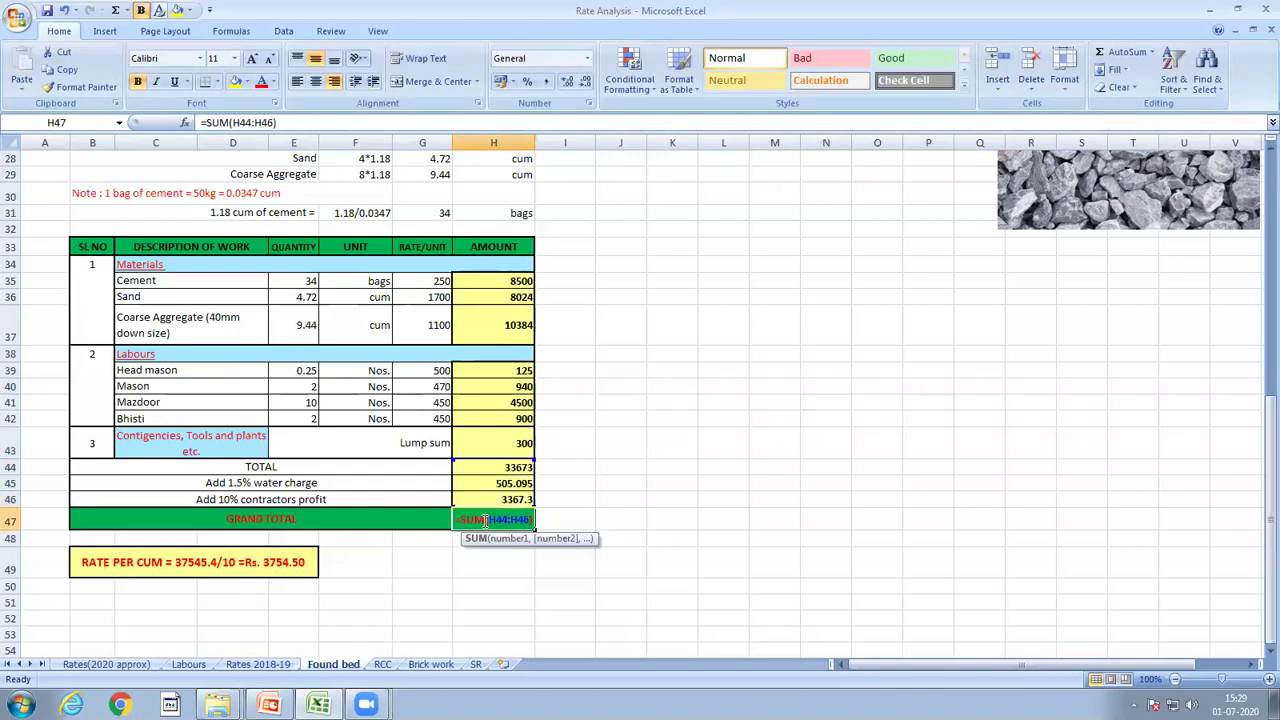
click(655, 516)
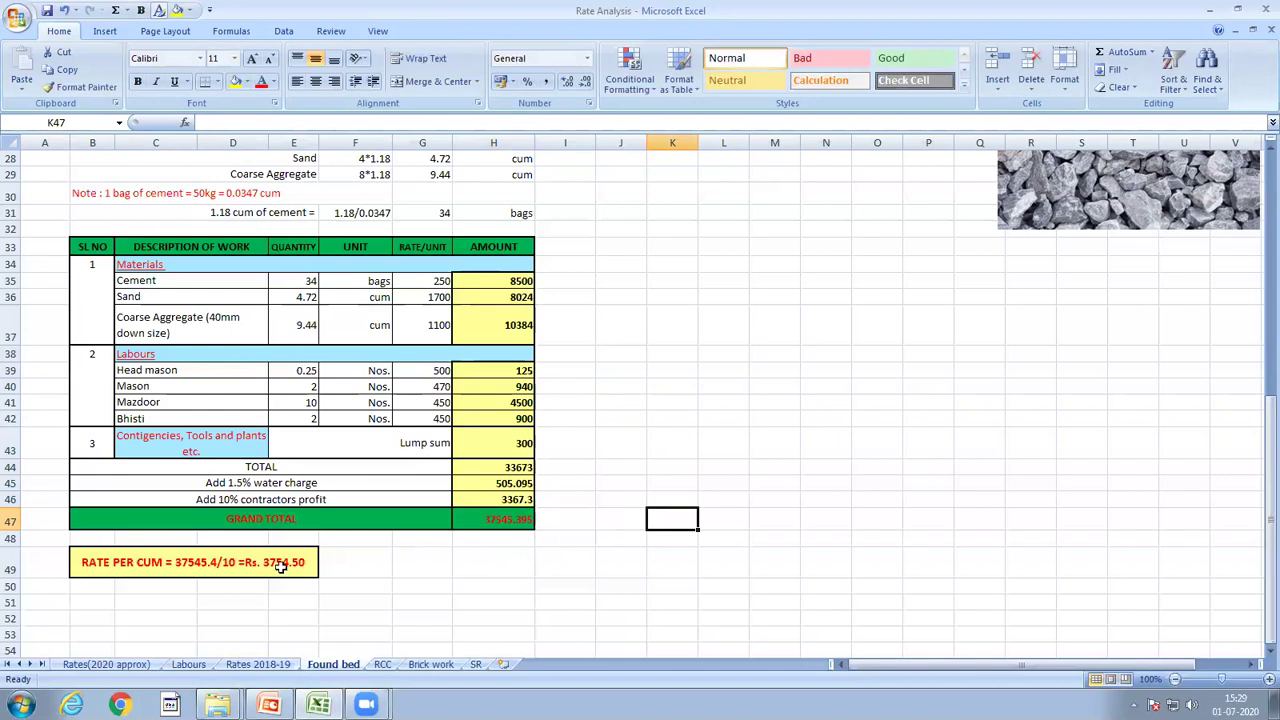
click(11, 568)
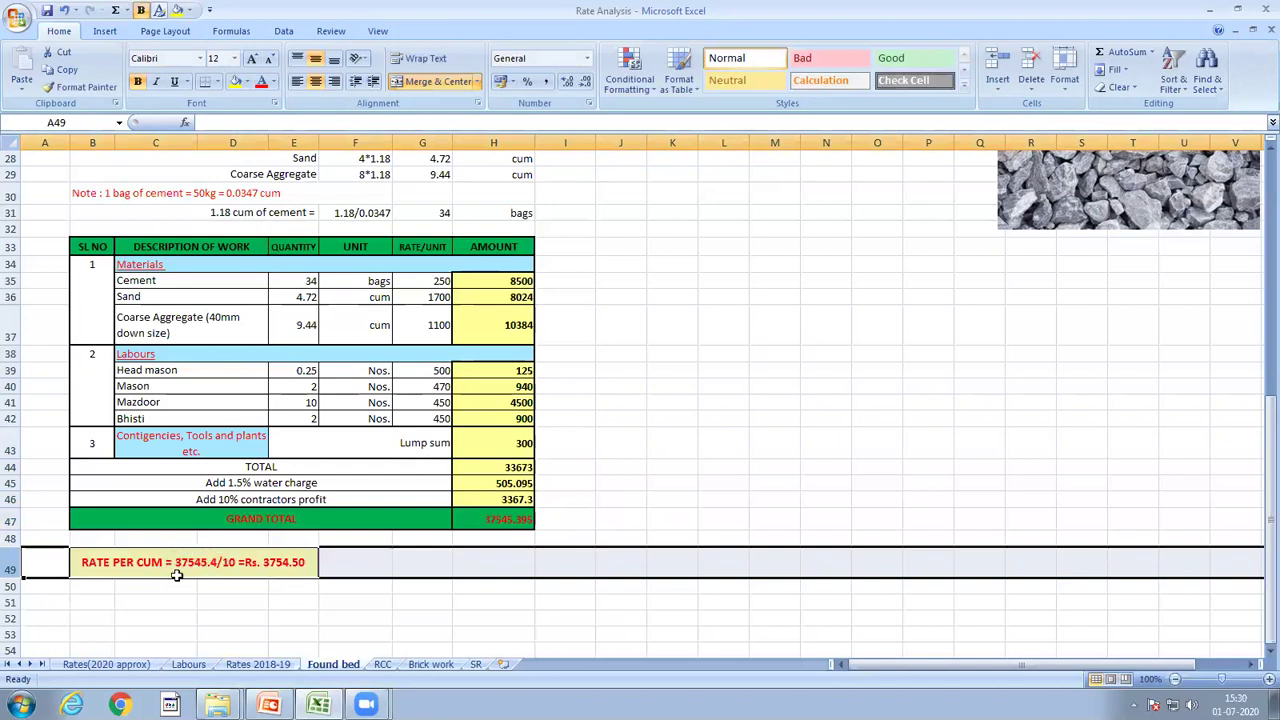
click(226, 558)
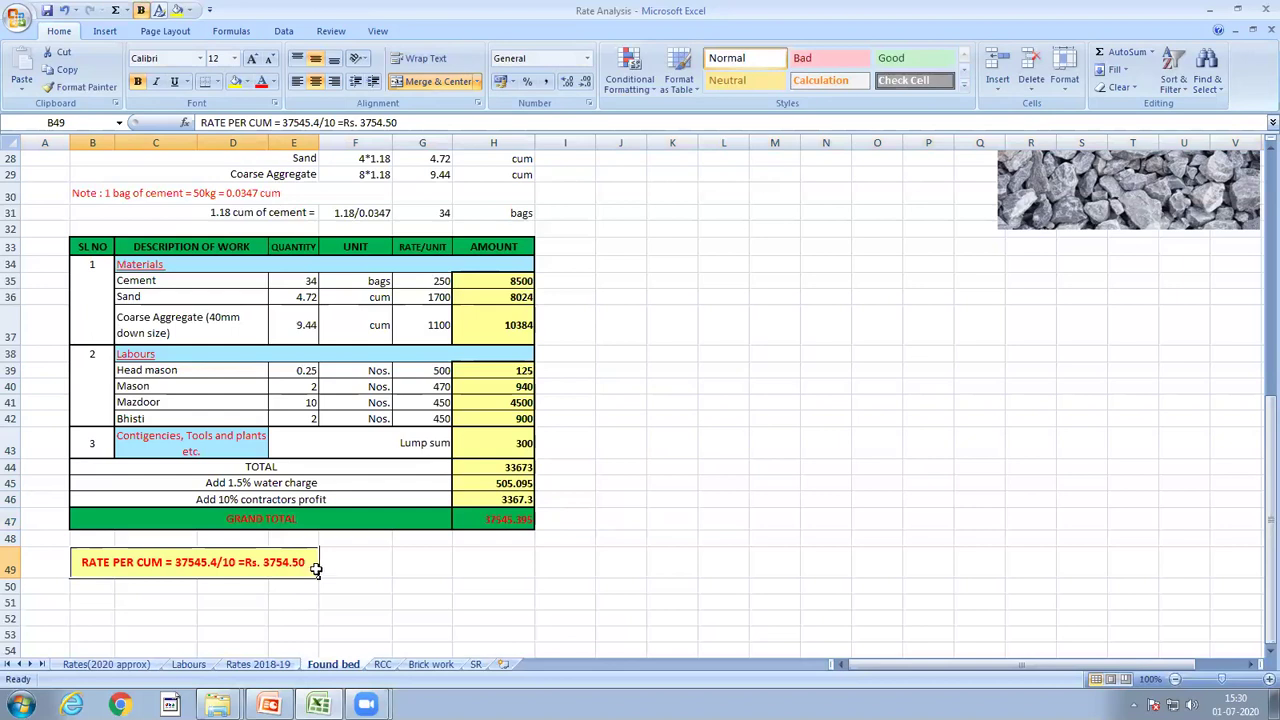
- Review the whole bed concrete 1:4:8 analysis again, from the dry mix volume and material quantities through to the cost table
scroll(351, 615, up, 6)
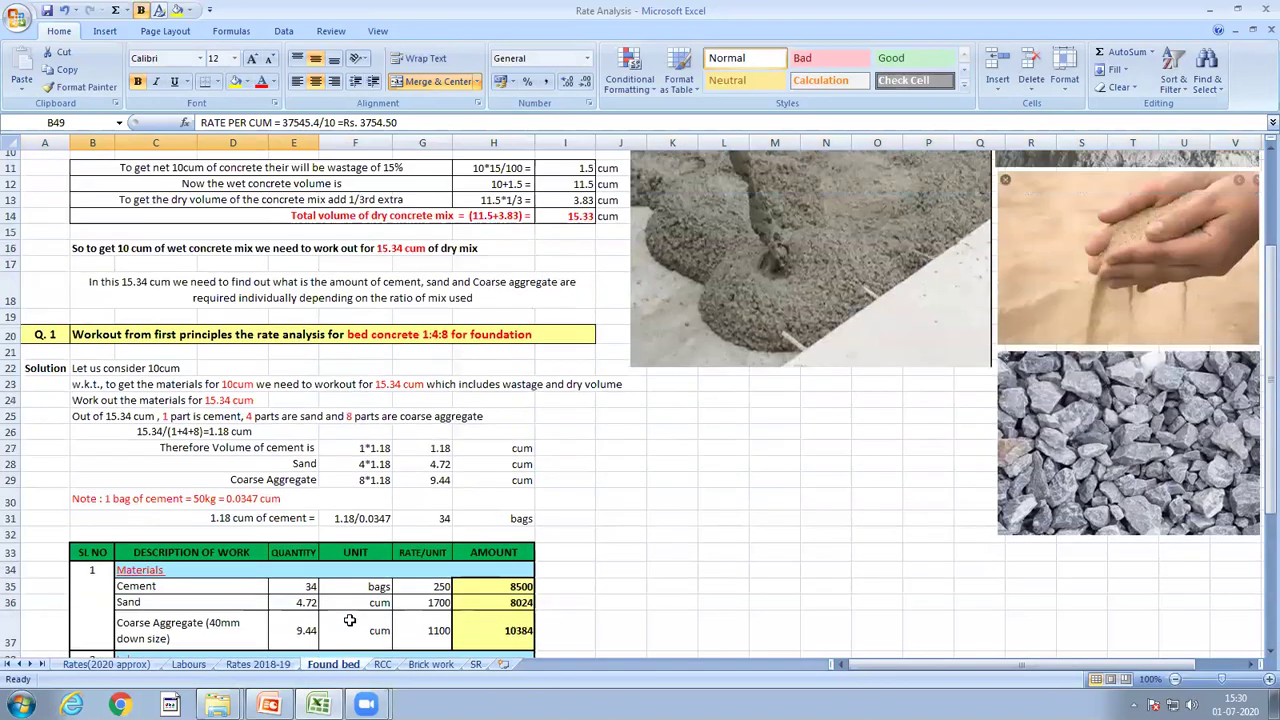
scroll(349, 620, up, 3)
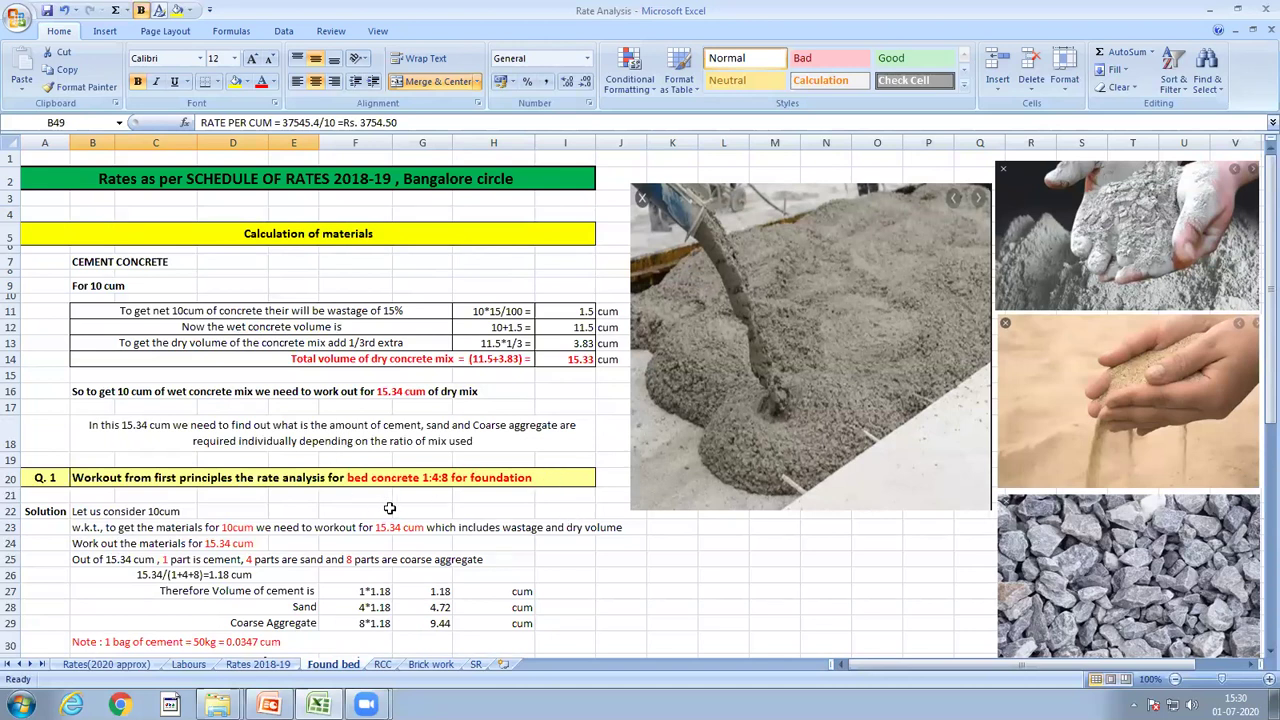
scroll(118, 398, down, 3)
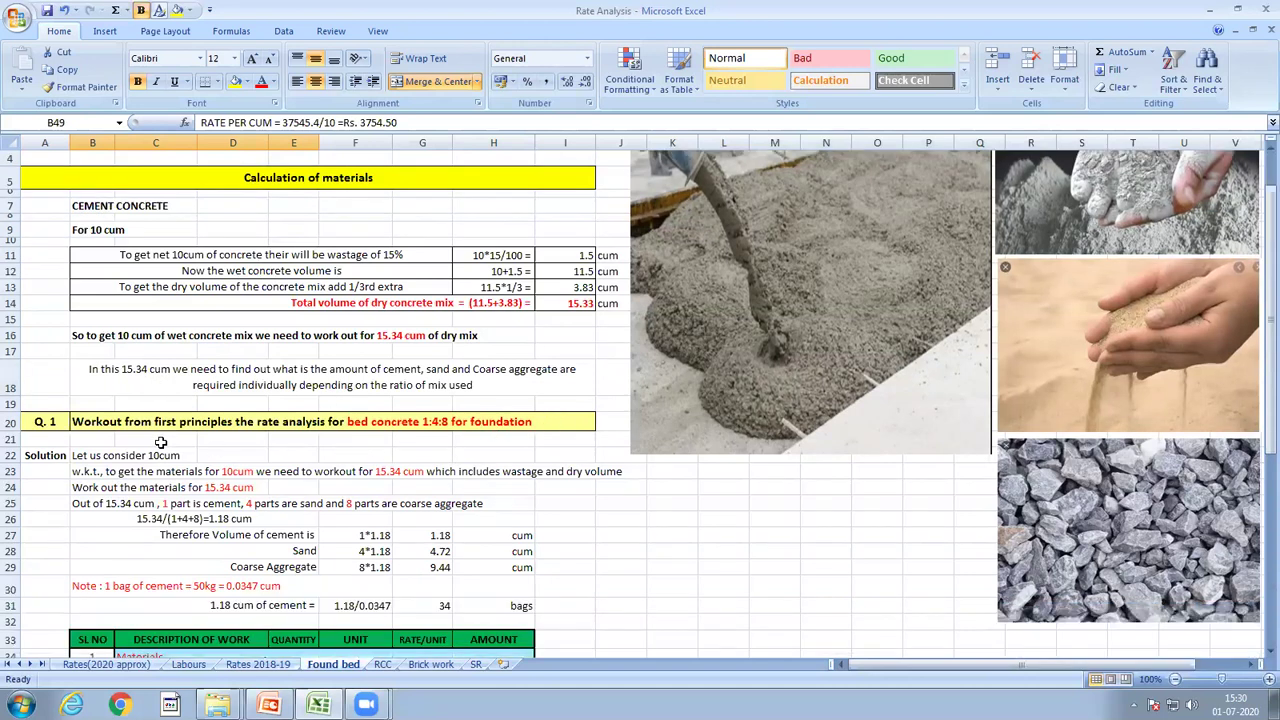
scroll(160, 445, down, 3)
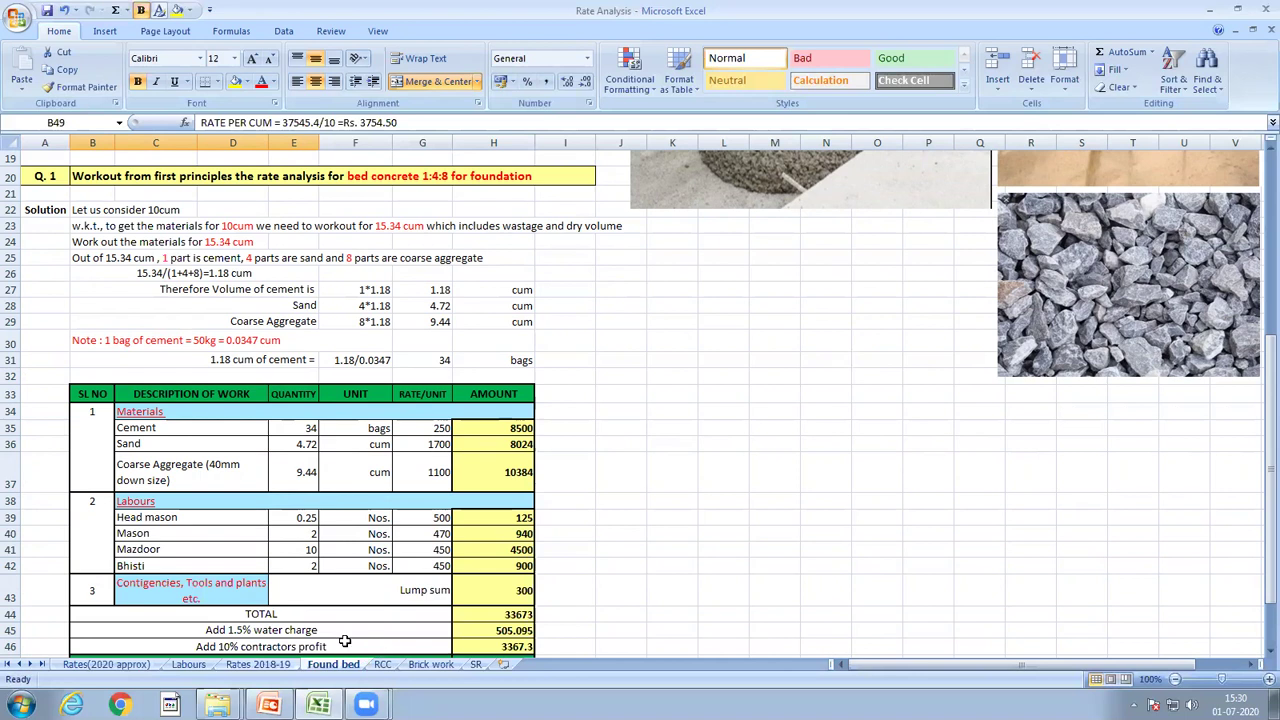
scroll(344, 640, down, 2)
scroll(108, 540, up, 3)
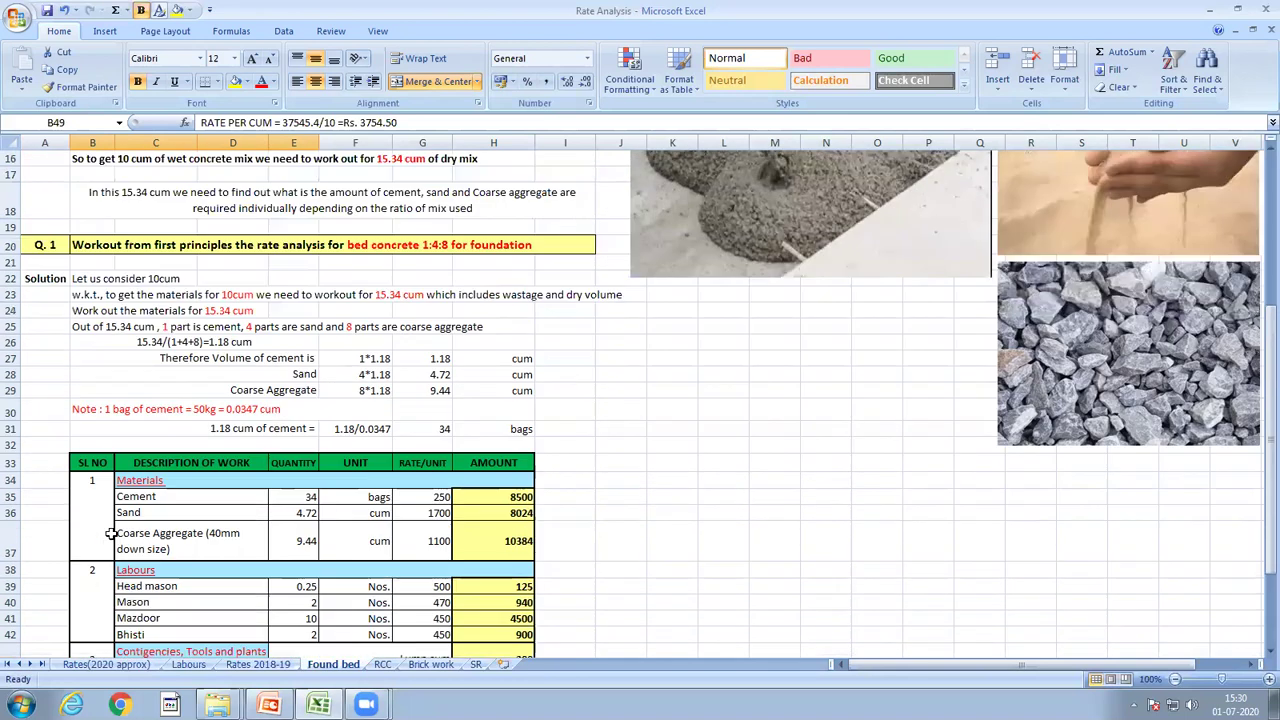